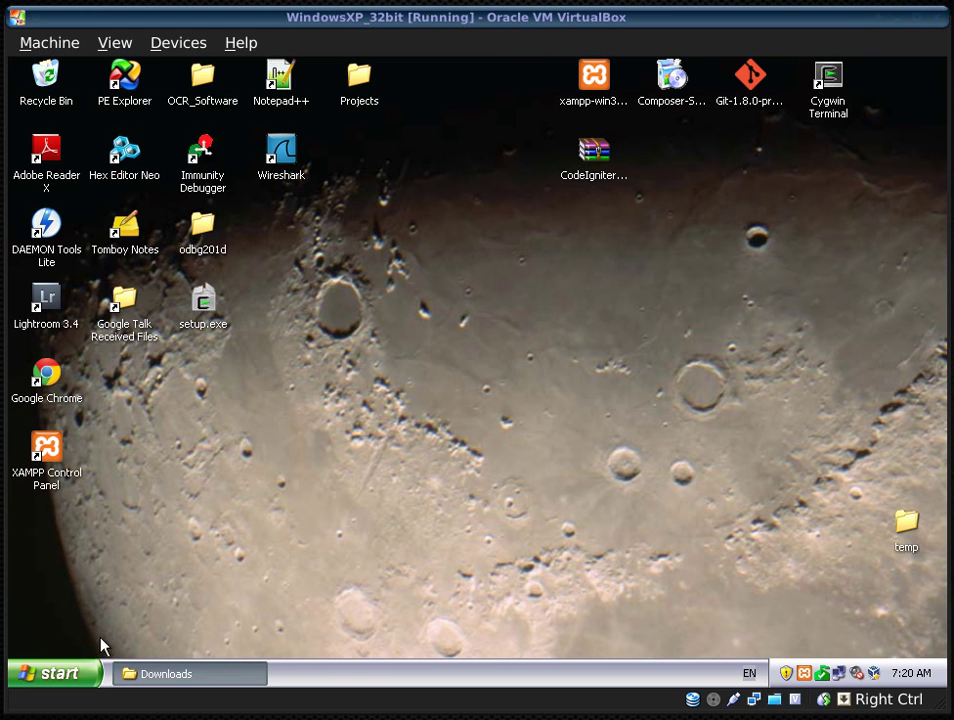
- Launch Chrome from the Start menu and run a Google search for 'codeigniter'
click(90, 665)
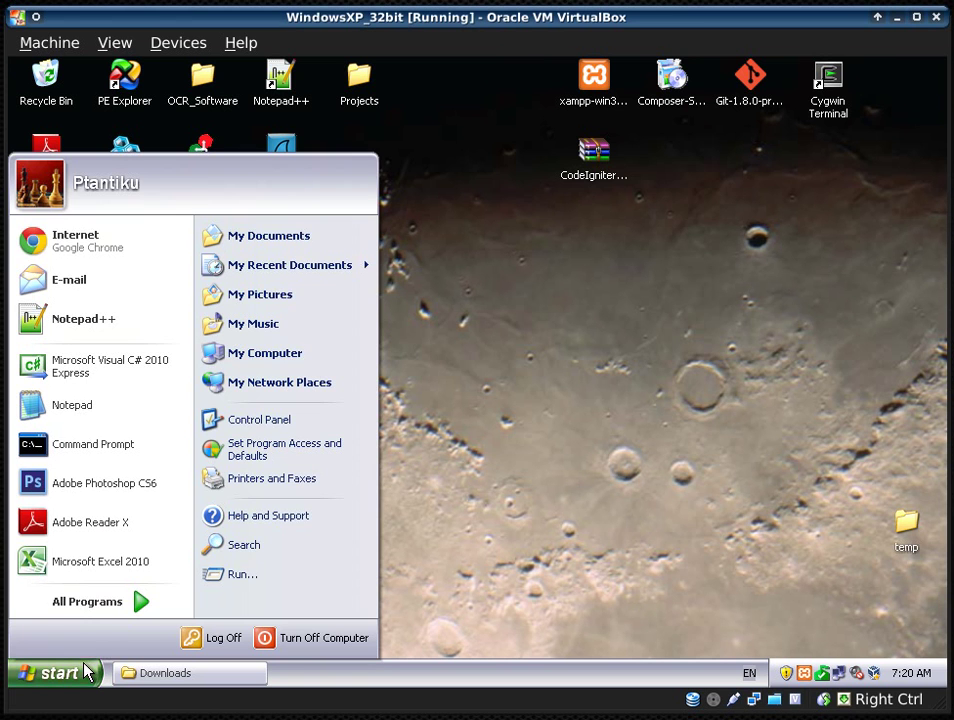
click(104, 246)
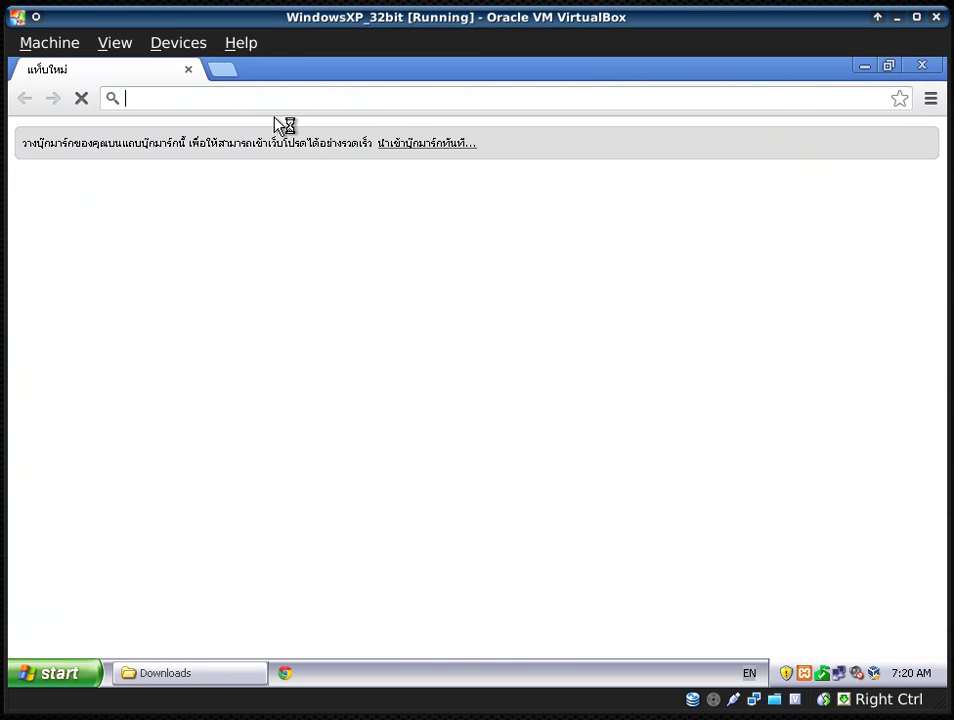
text(code)
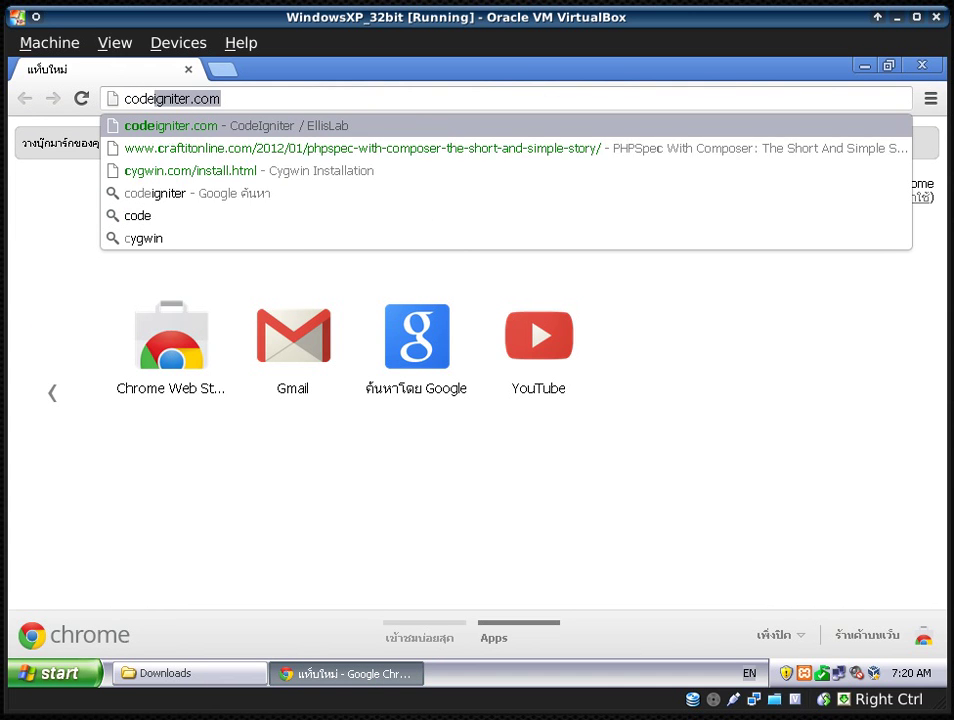
click(266, 95)
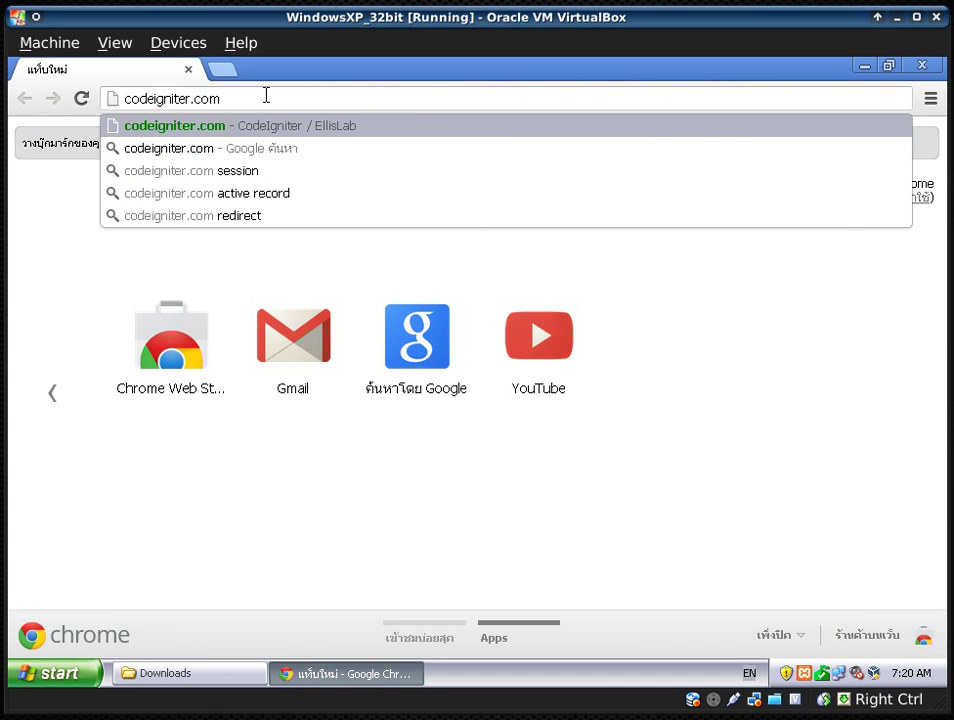
key(BackSpace)
key(BackSpace)
key(BackSpace)
key(BackSpace)
key(Return)
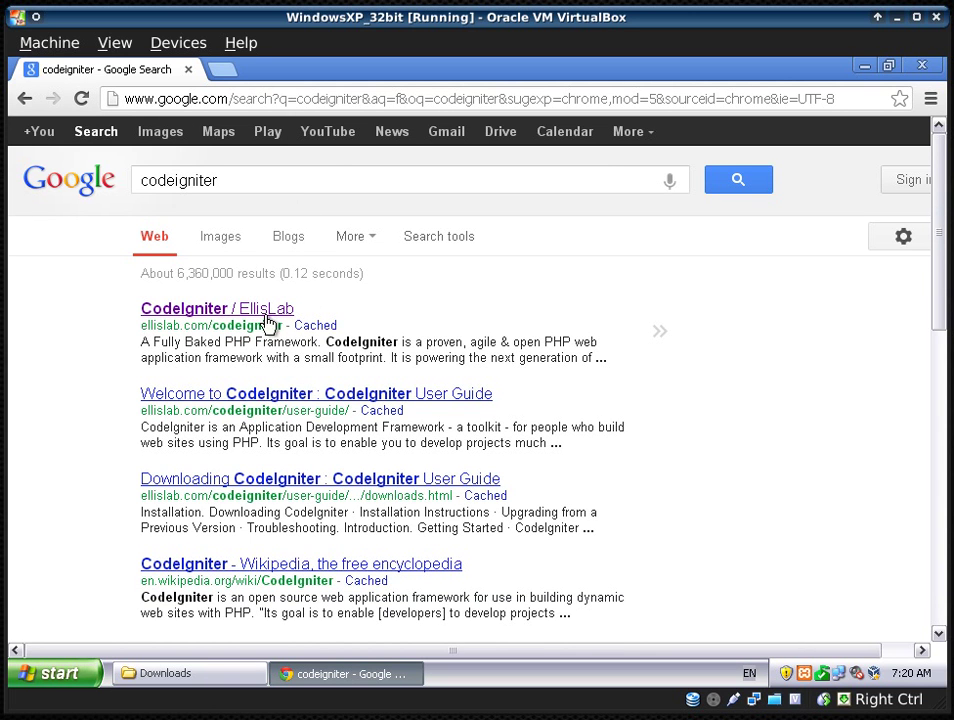
- Open the CodeIgniter / EllisLab result, scroll through the page, then minimize Chrome
click(277, 309)
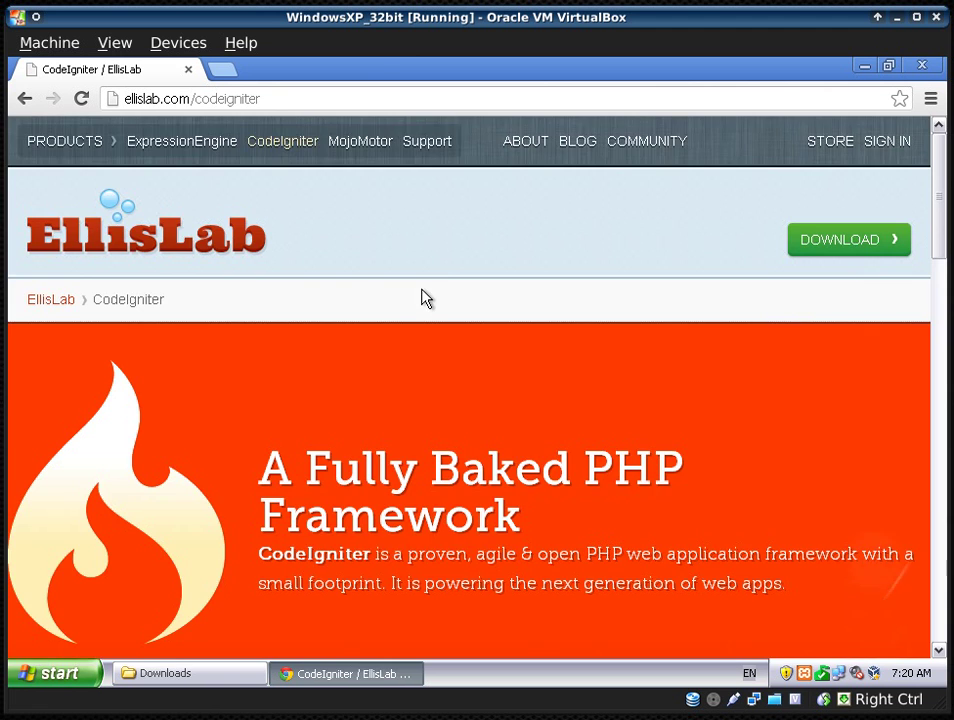
scroll(434, 279, down, 2)
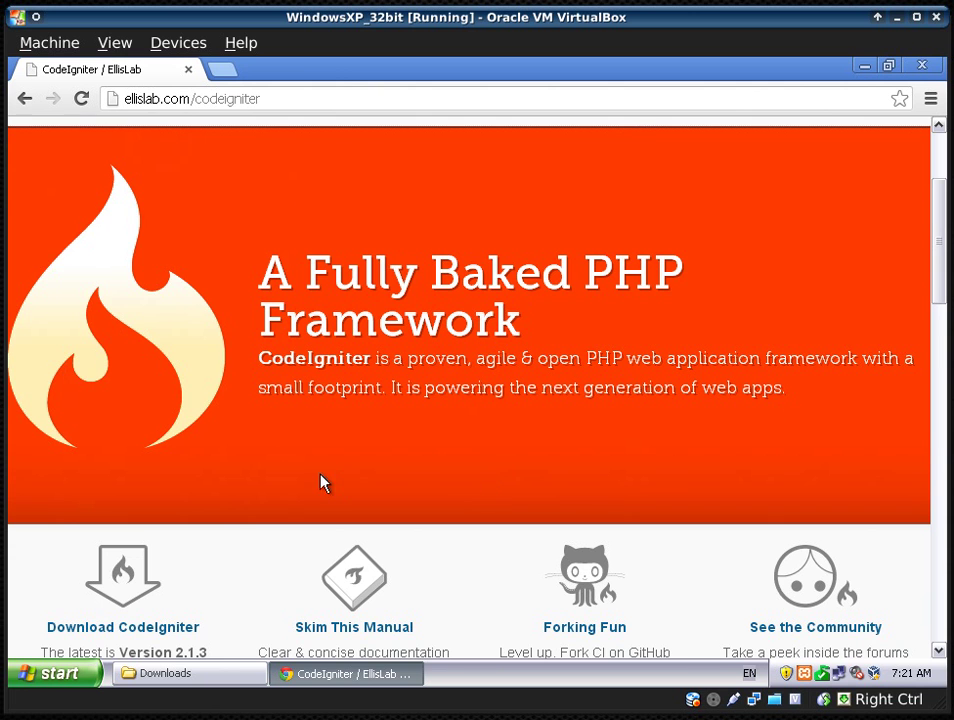
scroll(155, 513, down, 2)
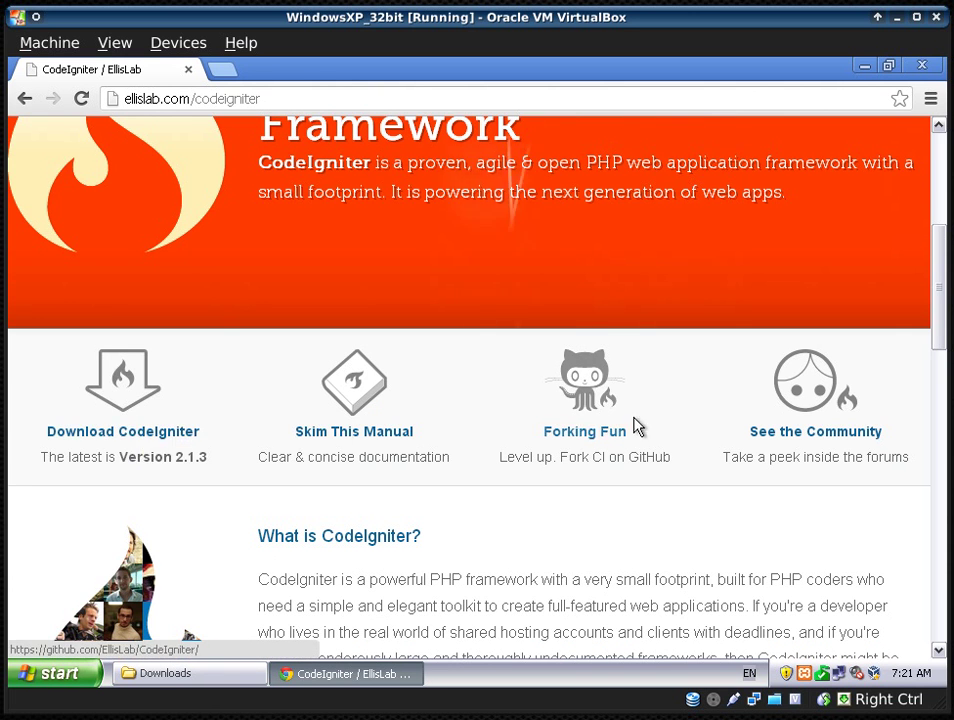
scroll(600, 426, up, 3)
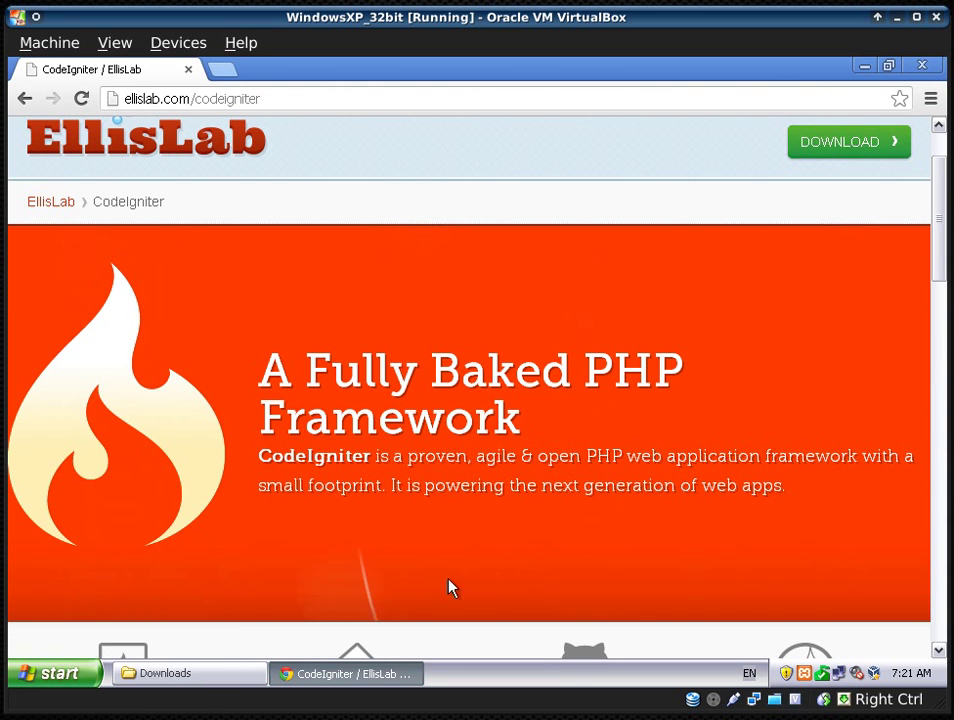
click(866, 67)
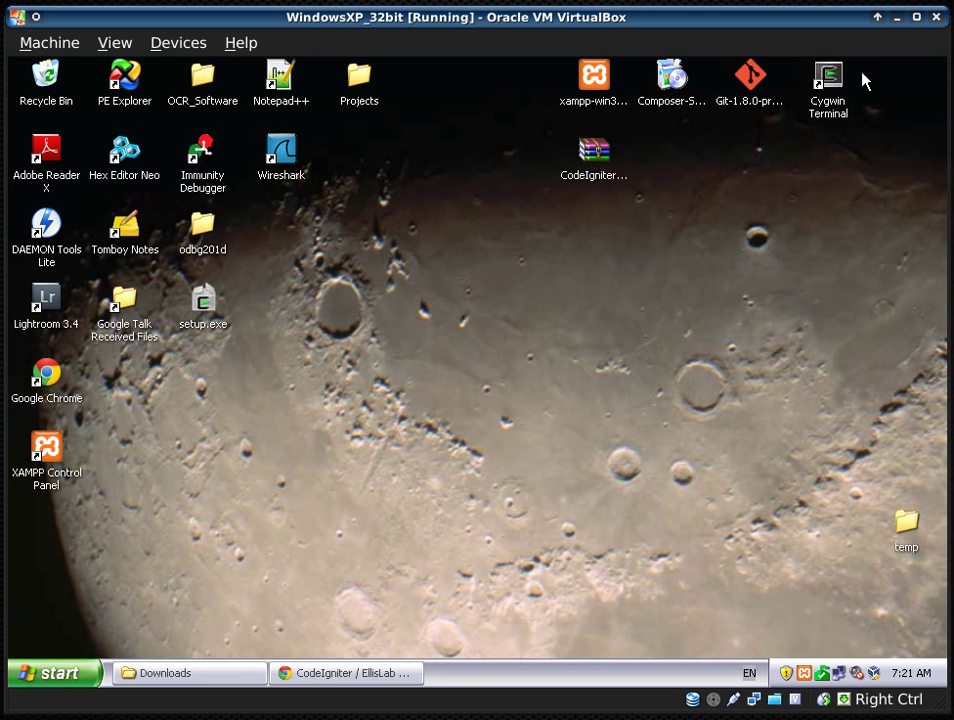
- Open CodeIgniter_2.1.3.zip in WinRAR, dismiss the licence reminder, and enter the CodeIgniter_2.1.3 folder
click(592, 150)
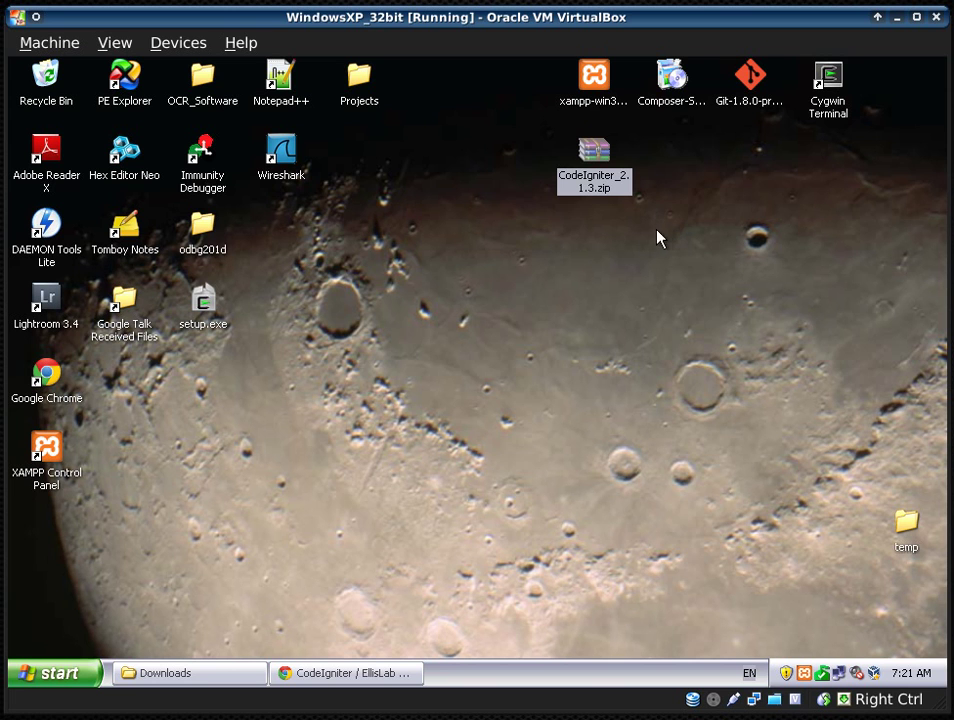
double_click(597, 178)
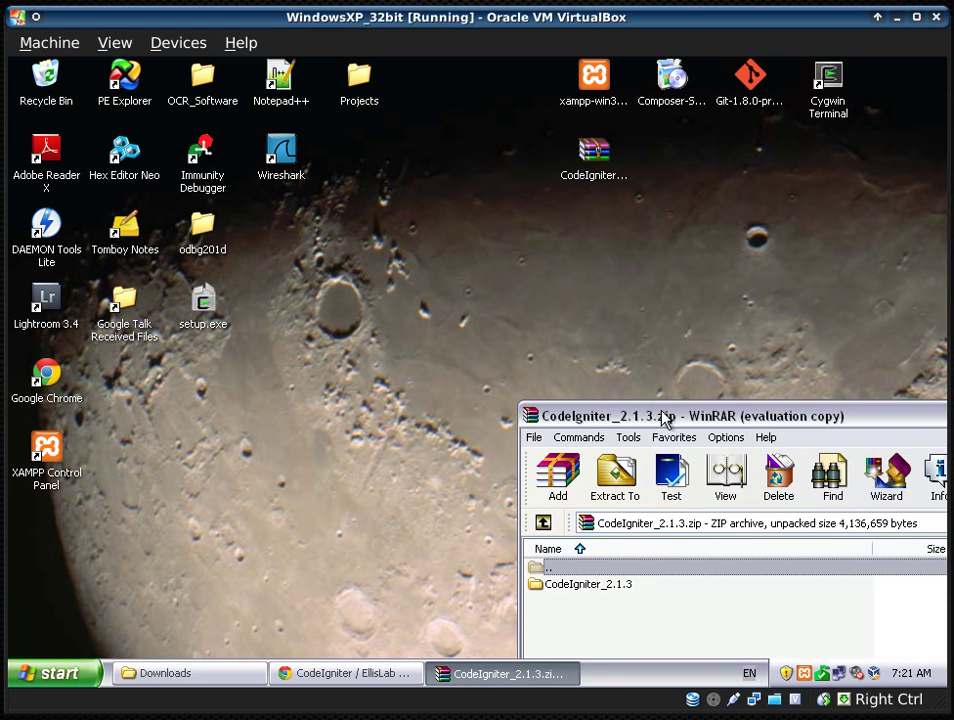
click(883, 581)
drag(800, 415, 548, 133)
double_click(341, 308)
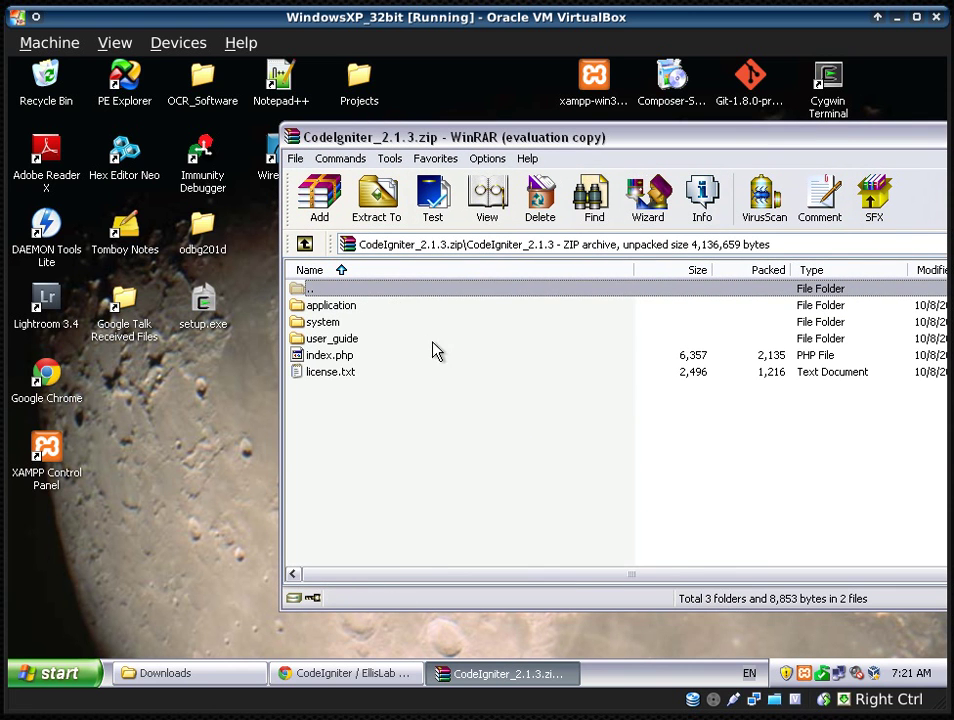
click(341, 322)
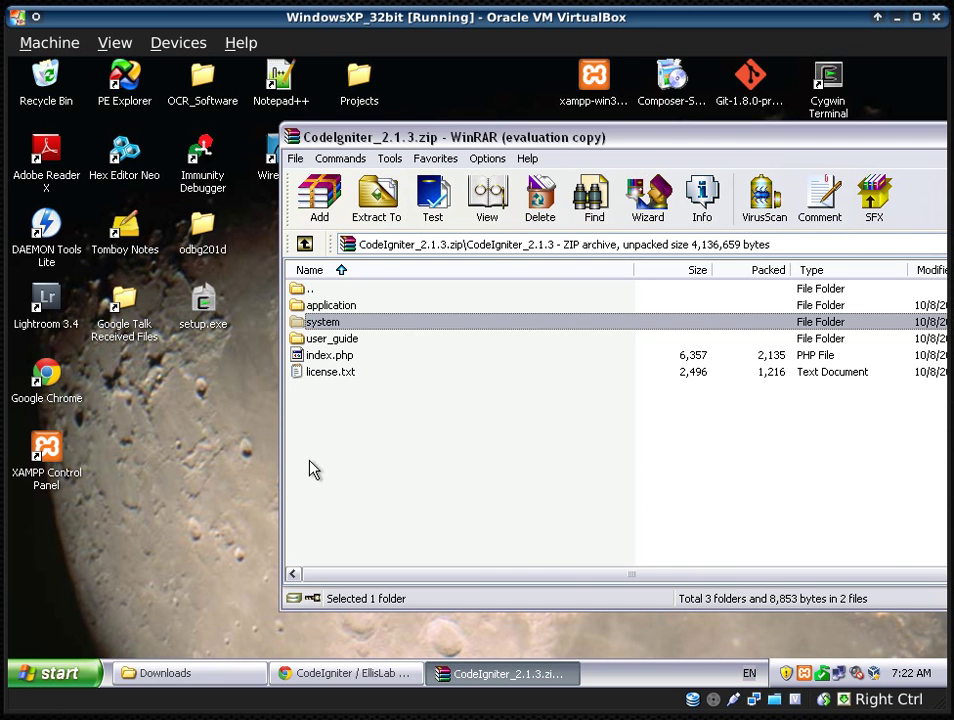
- Navigate the Downloads Explorer window up to C: and into C:\xampp\htdocs
click(199, 670)
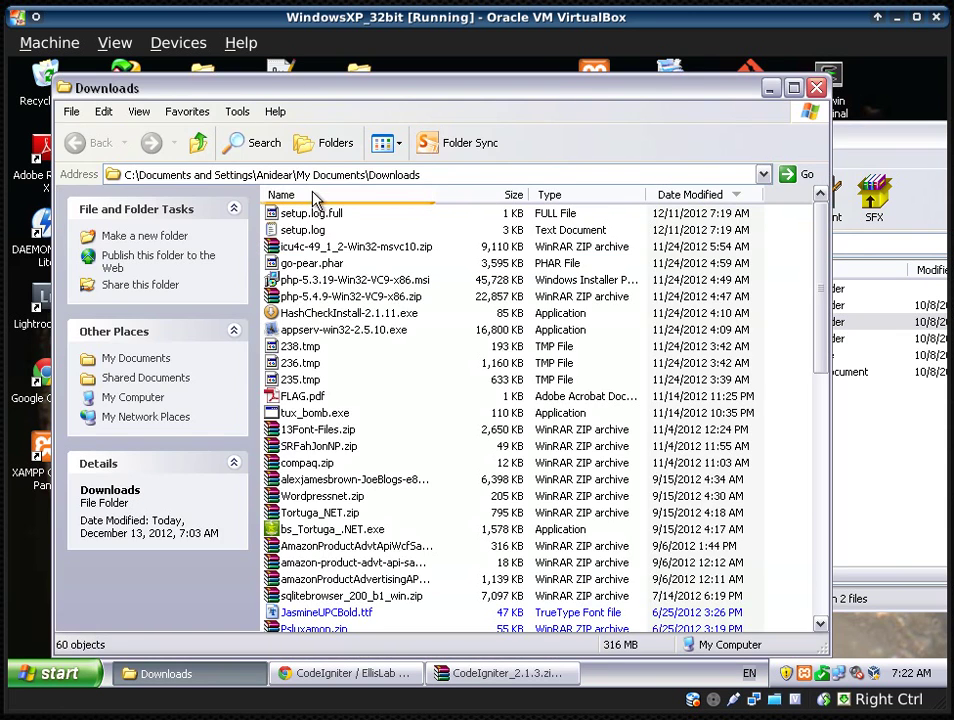
click(198, 143)
click(198, 143)
click(198, 143)
click(198, 143)
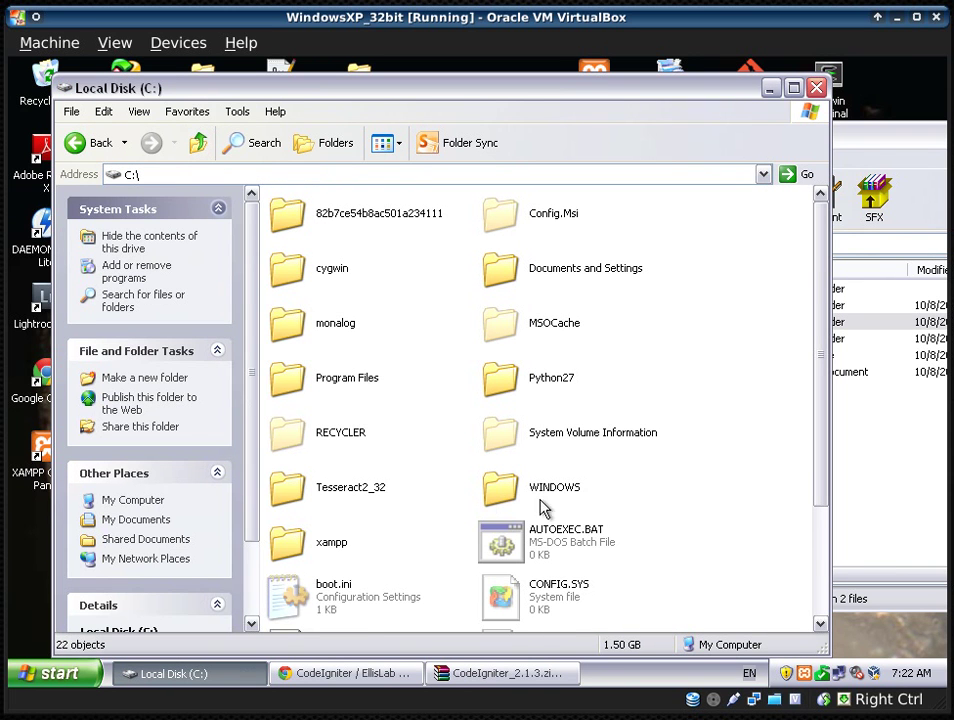
double_click(333, 547)
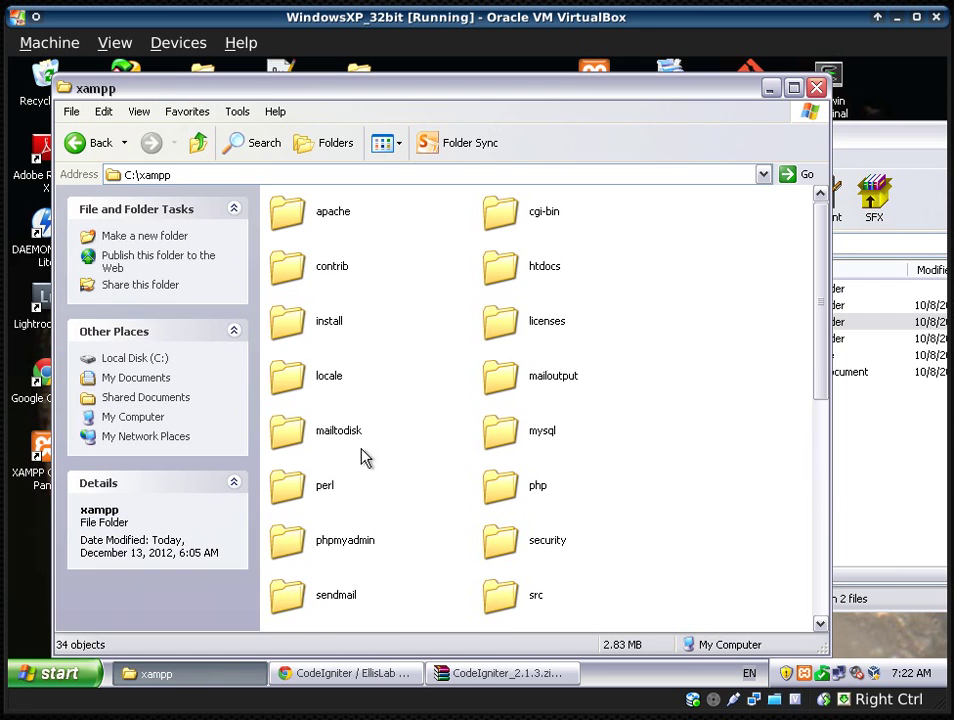
double_click(521, 271)
scroll(505, 449, down, 3)
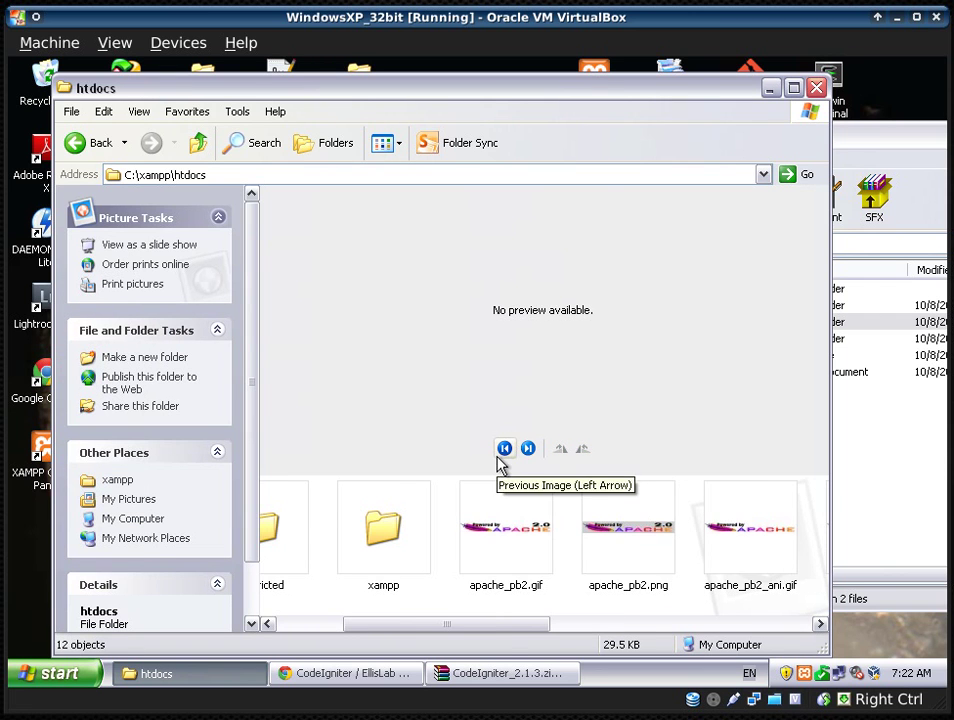
drag(500, 628, 362, 624)
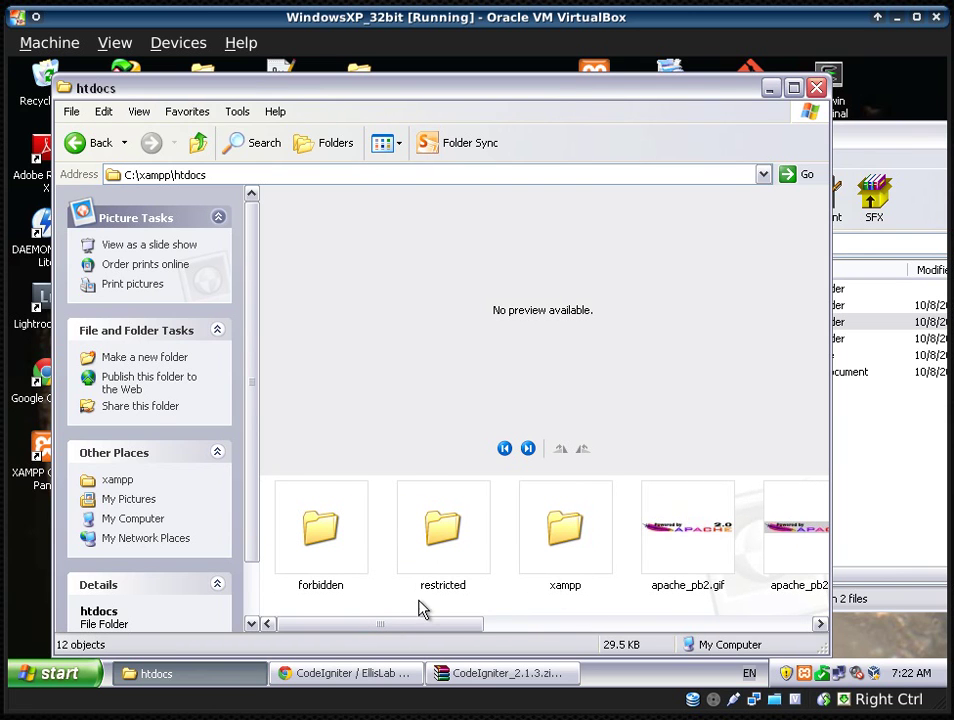
- Create a new folder named ci in htdocs and open it
right_click(389, 602)
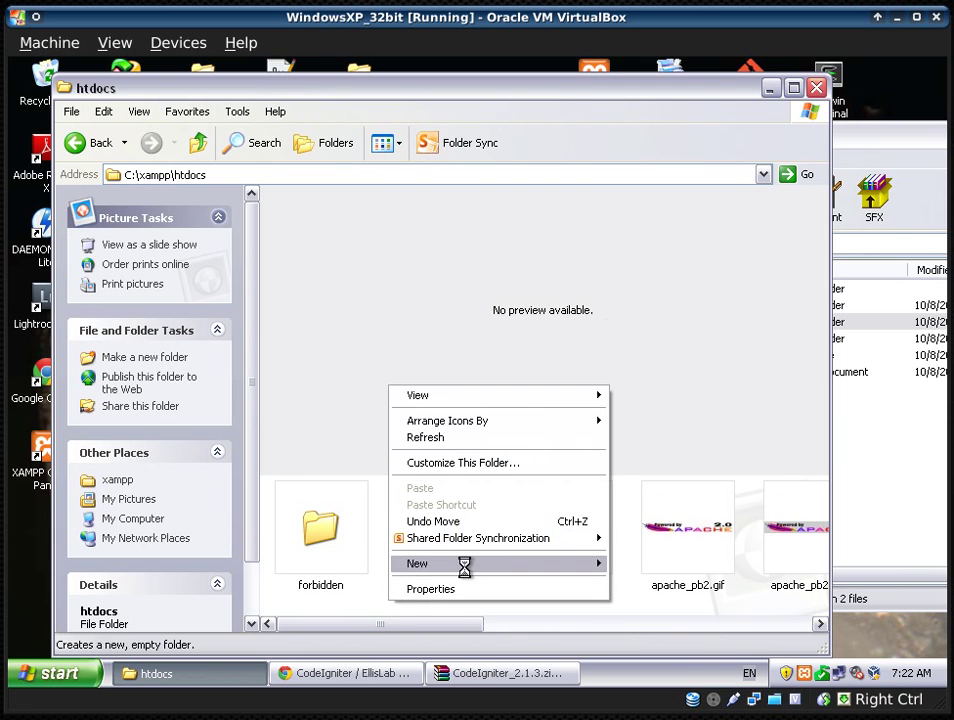
mouse_move(466, 563)
click(692, 334)
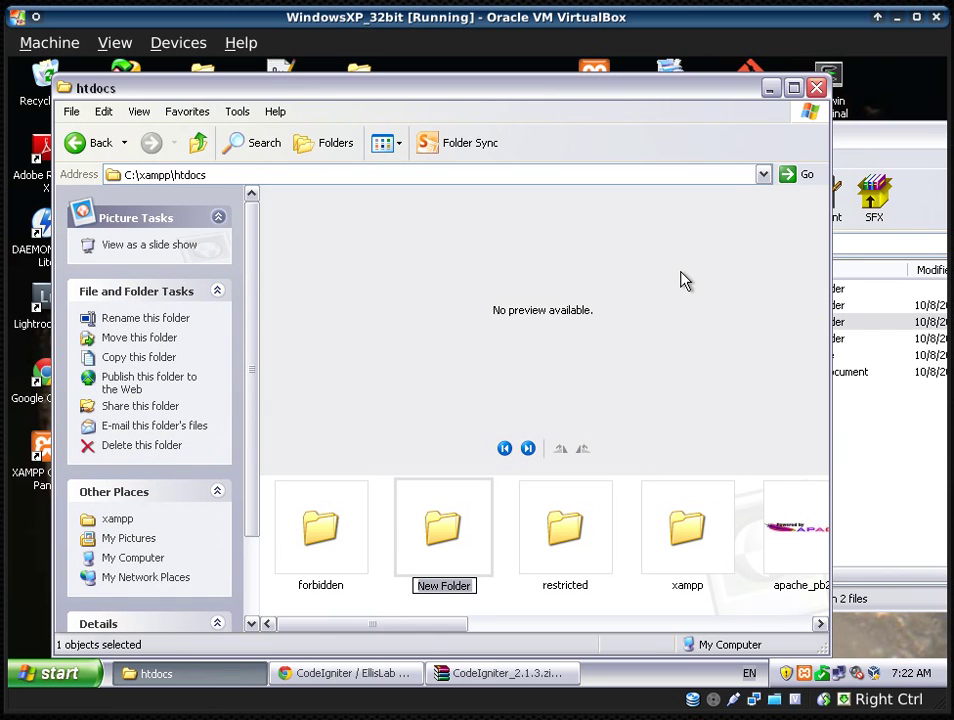
text(ci)
key(Return)
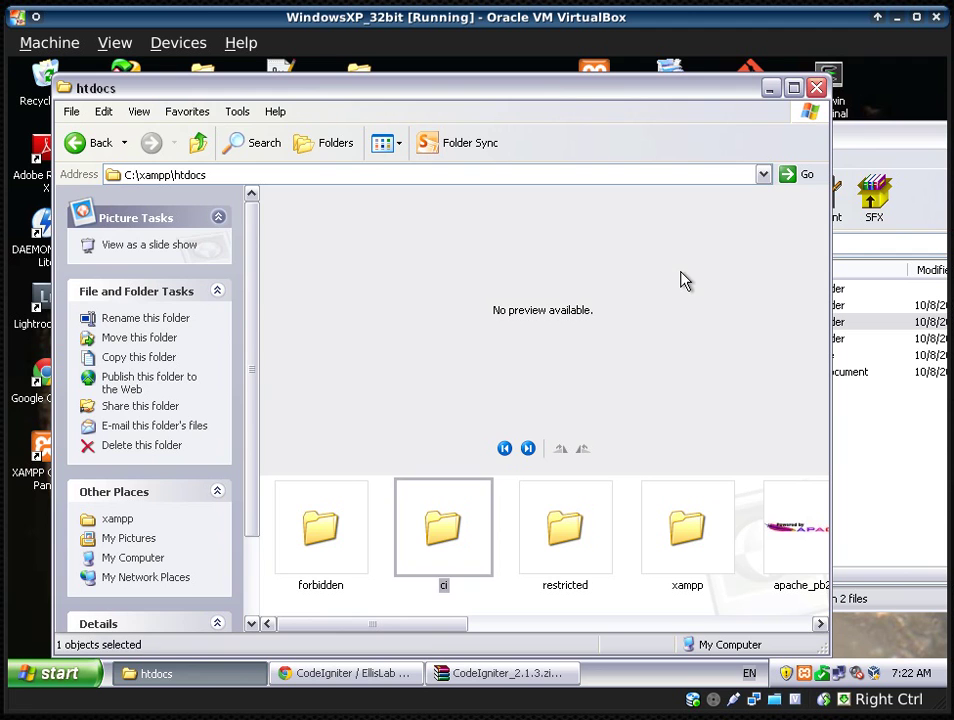
key(Return)
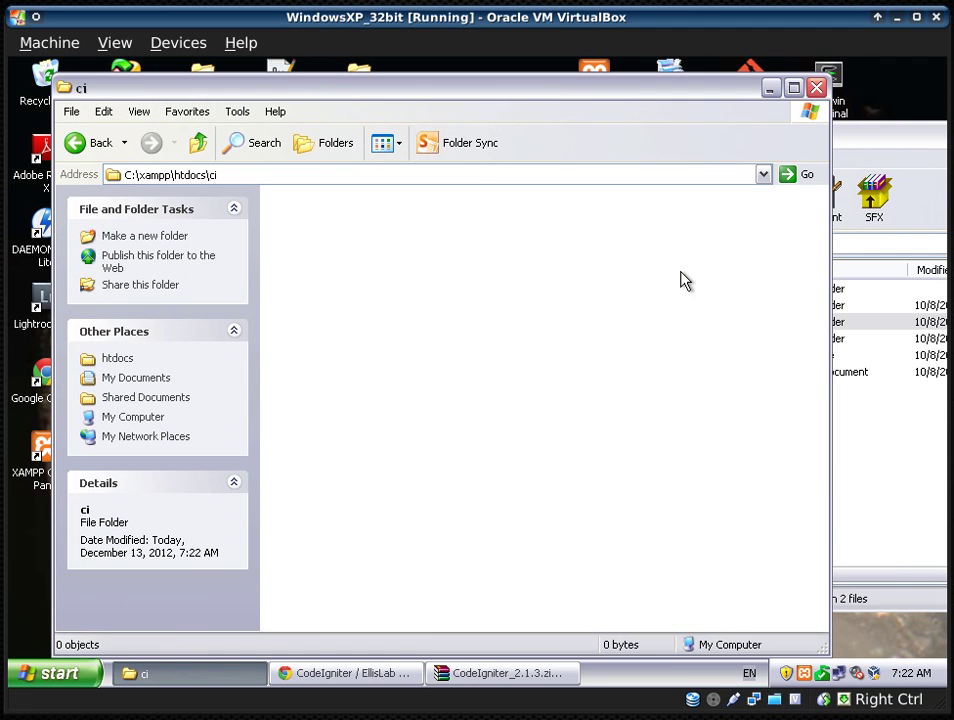
- Drag application, system and index.php from the archive into C:\xampp\htdocs\ci, then return to Chrome
click(903, 479)
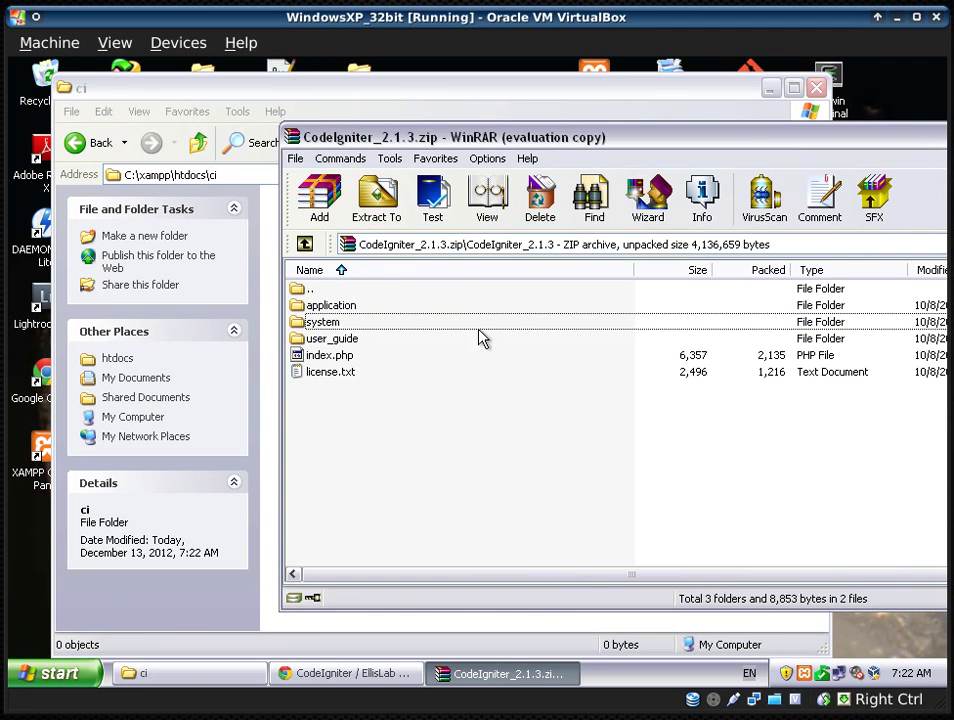
click(355, 306)
ctrl+click(341, 322)
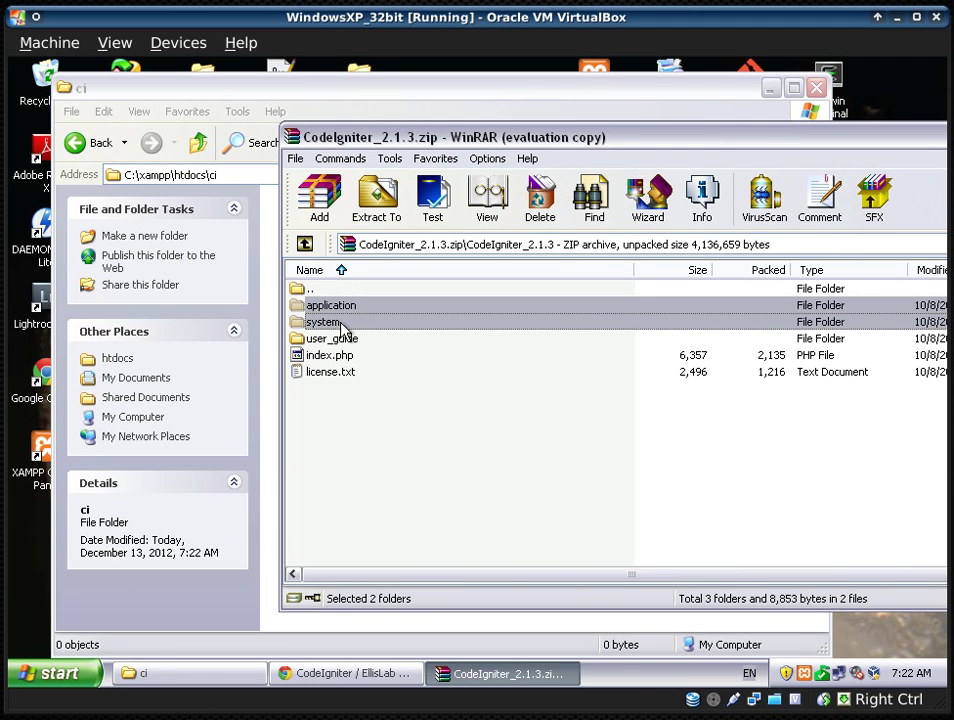
ctrl+click(358, 356)
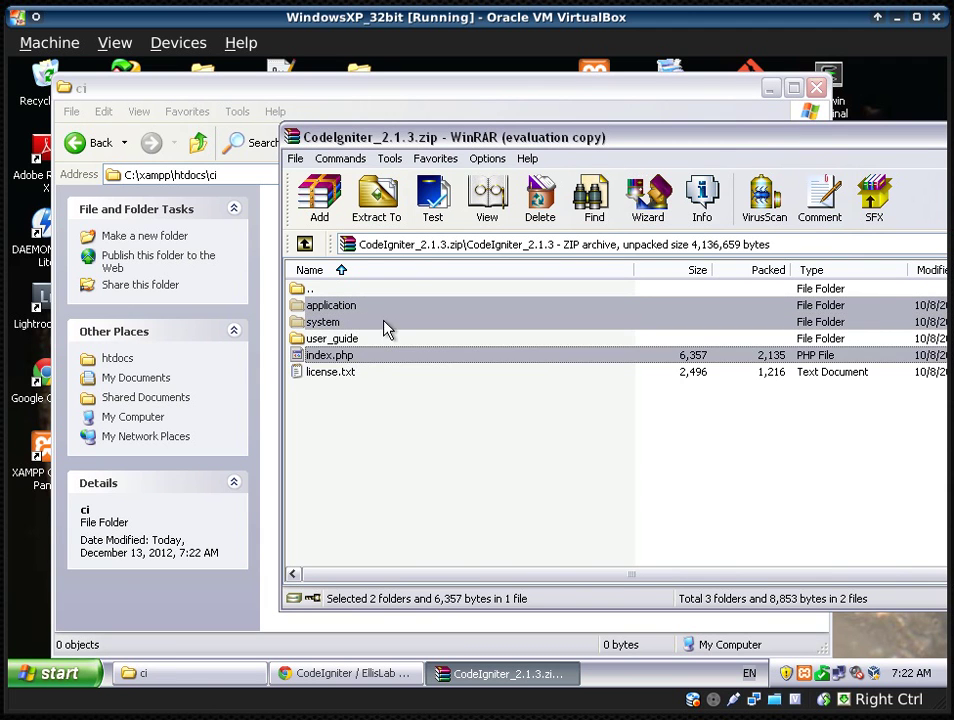
drag(465, 140, 741, 153)
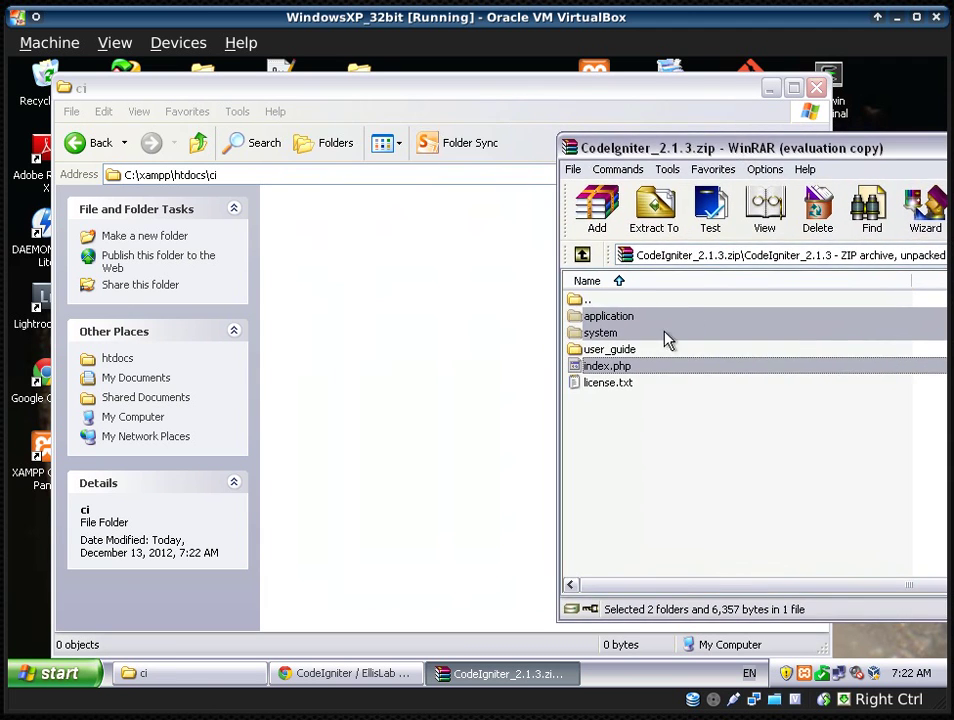
drag(612, 330, 366, 290)
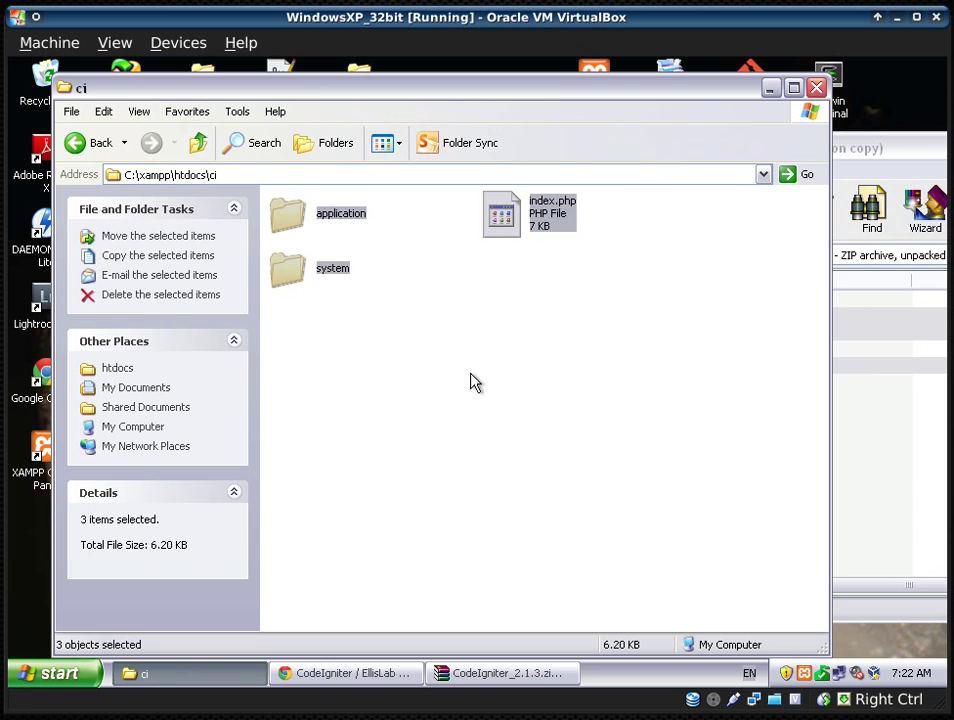
click(515, 348)
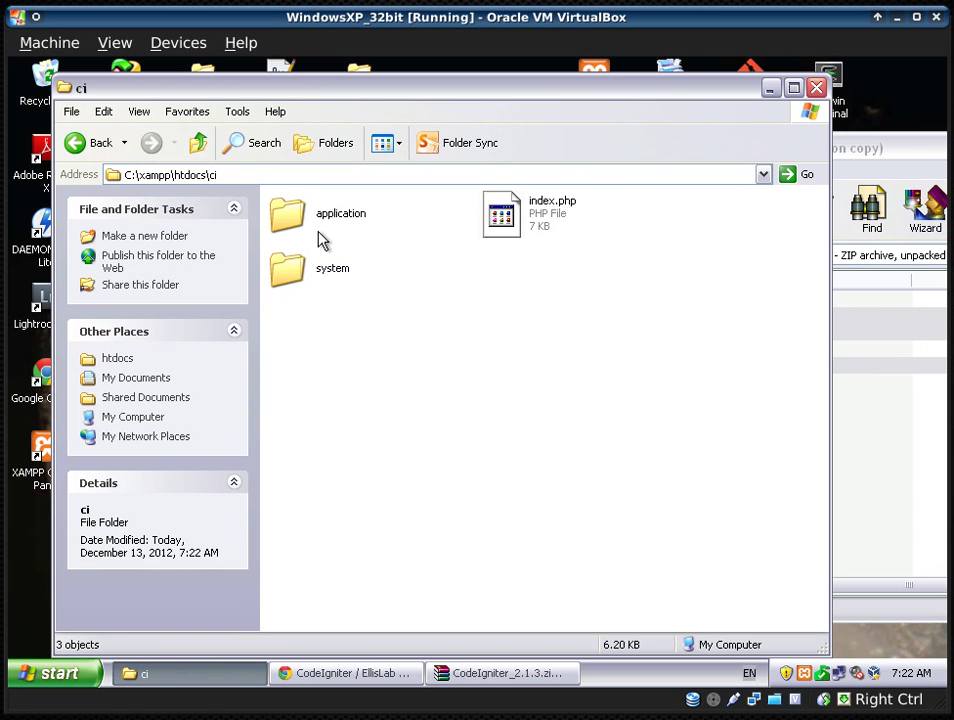
click(347, 673)
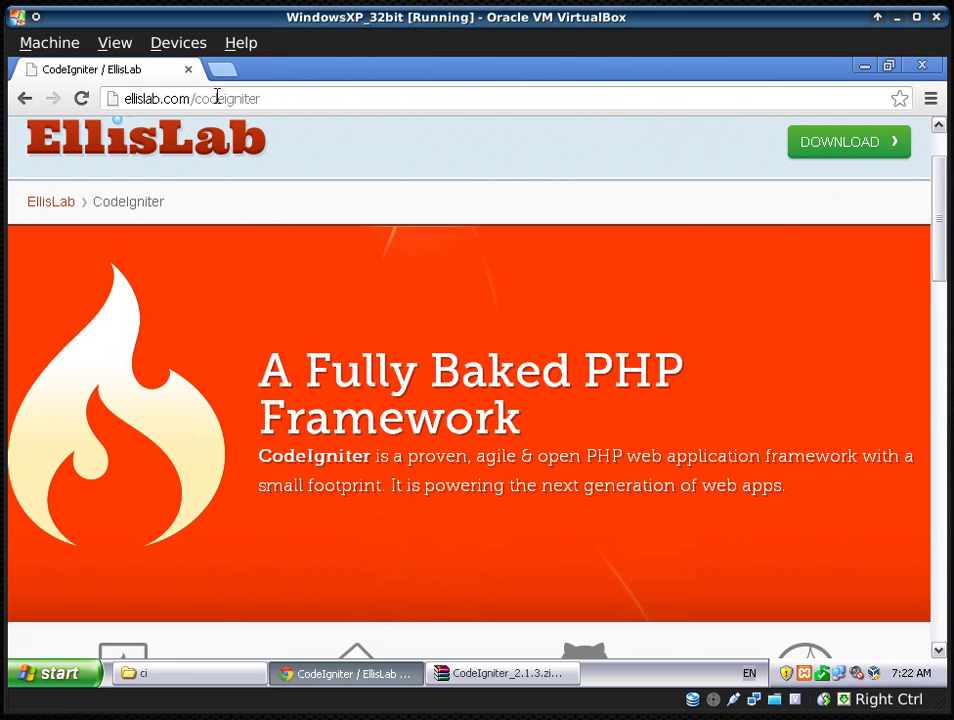
- Load localhost/ci in Chrome to show the 'Welcome to CodeIgniter!' page
click(219, 100)
text(localhos)
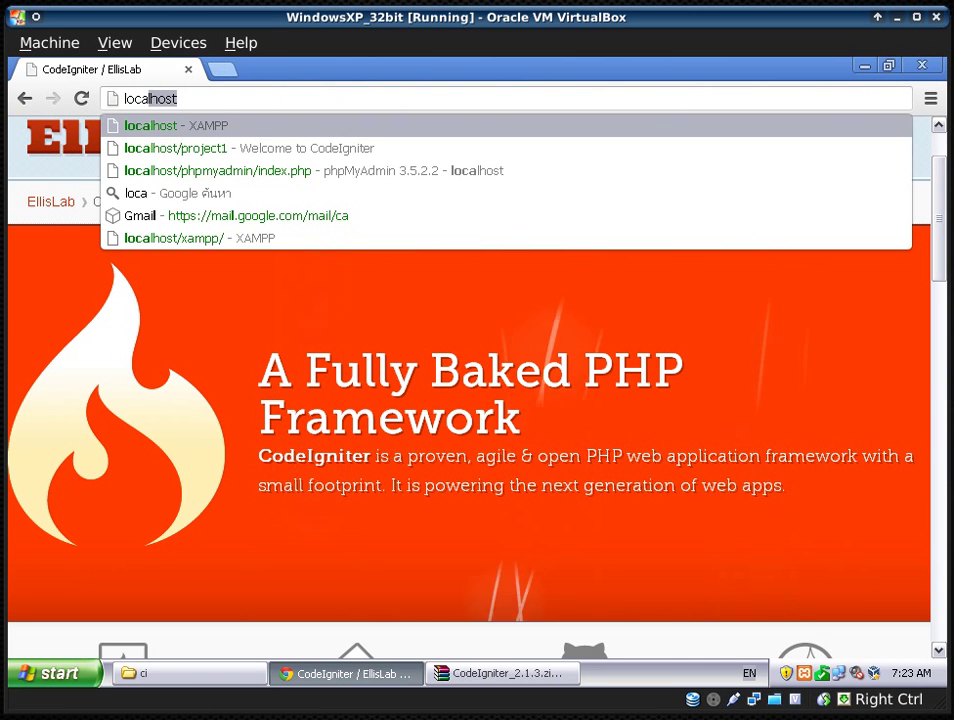
text(t/ci)
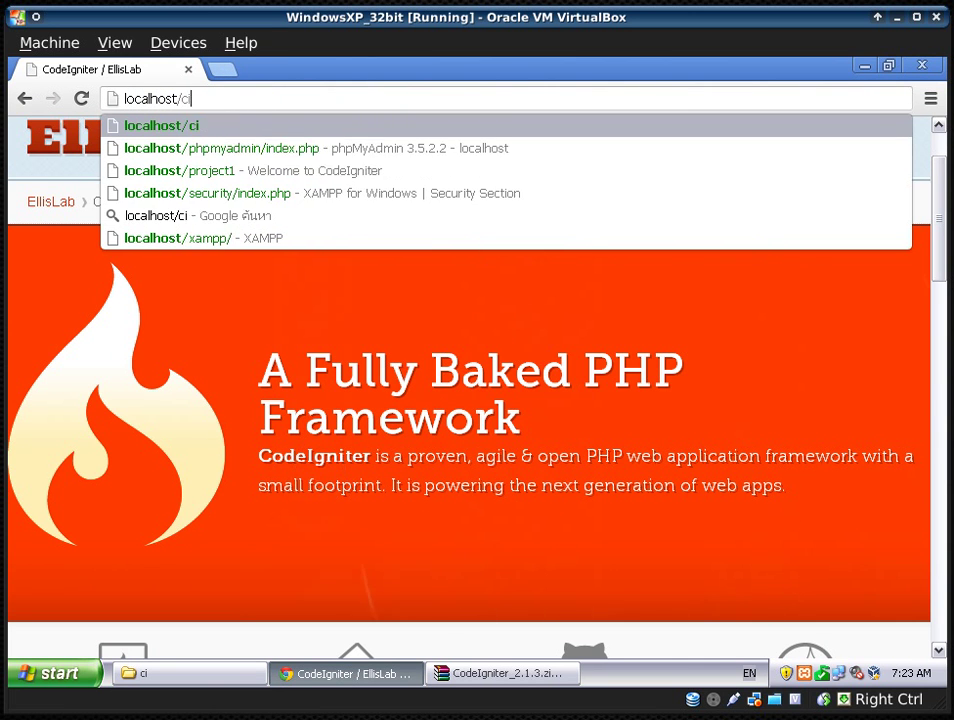
key(Return)
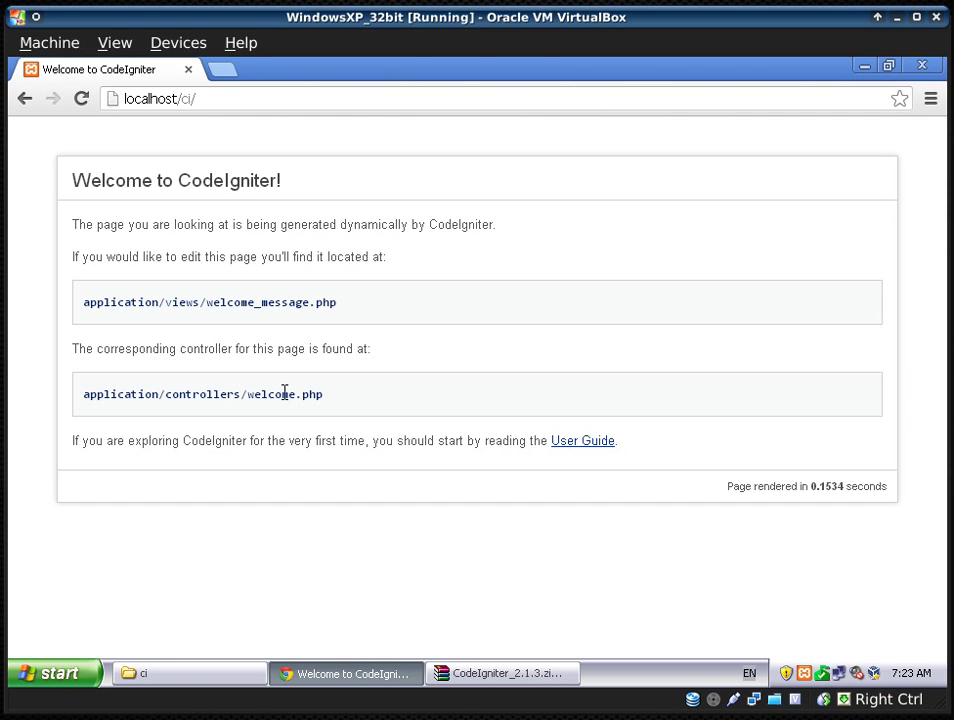
double_click(267, 397)
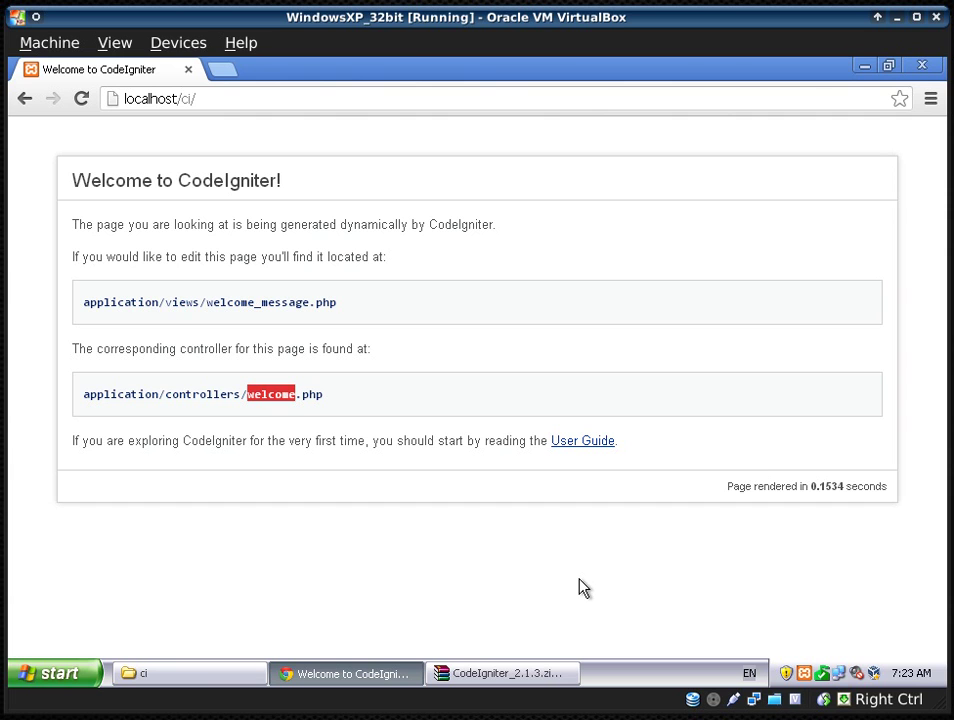
click(219, 100)
click(221, 104)
- Bring back the CodeIgniter archive window and close WinRAR
click(521, 677)
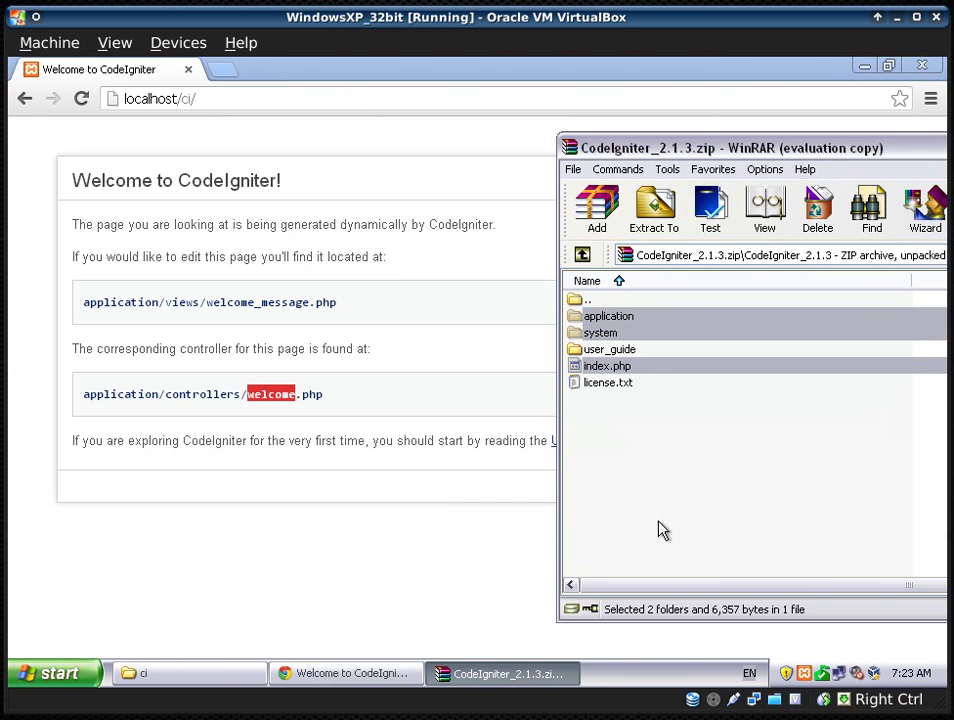
drag(712, 150, 396, 170)
drag(616, 170, 475, 165)
click(827, 164)
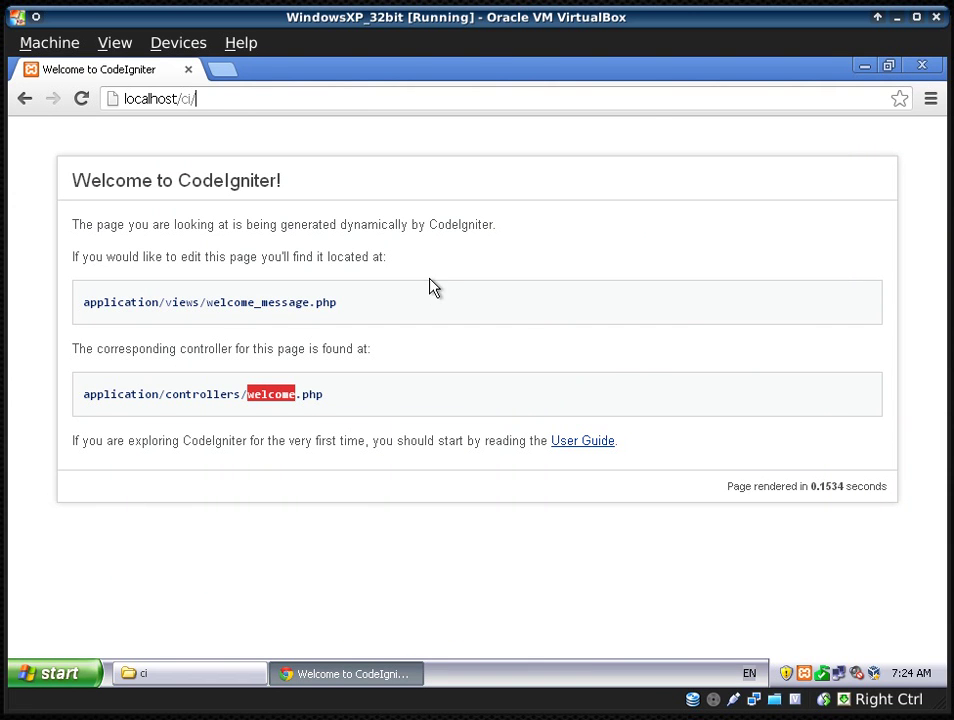
- Resize the ci Explorer window and open application\config
click(218, 673)
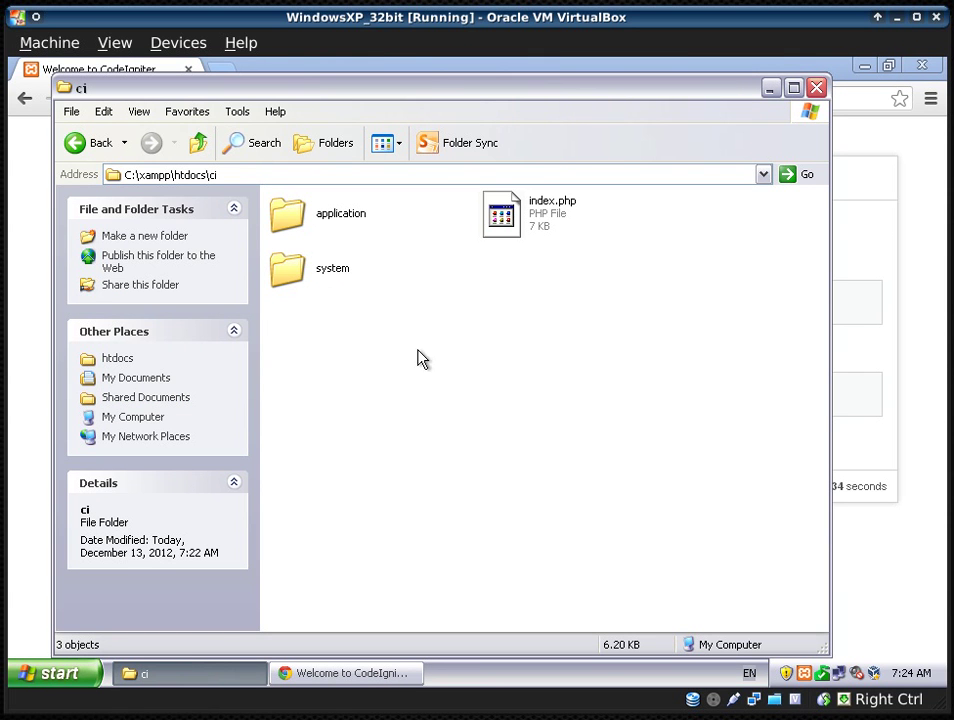
drag(427, 75, 445, 180)
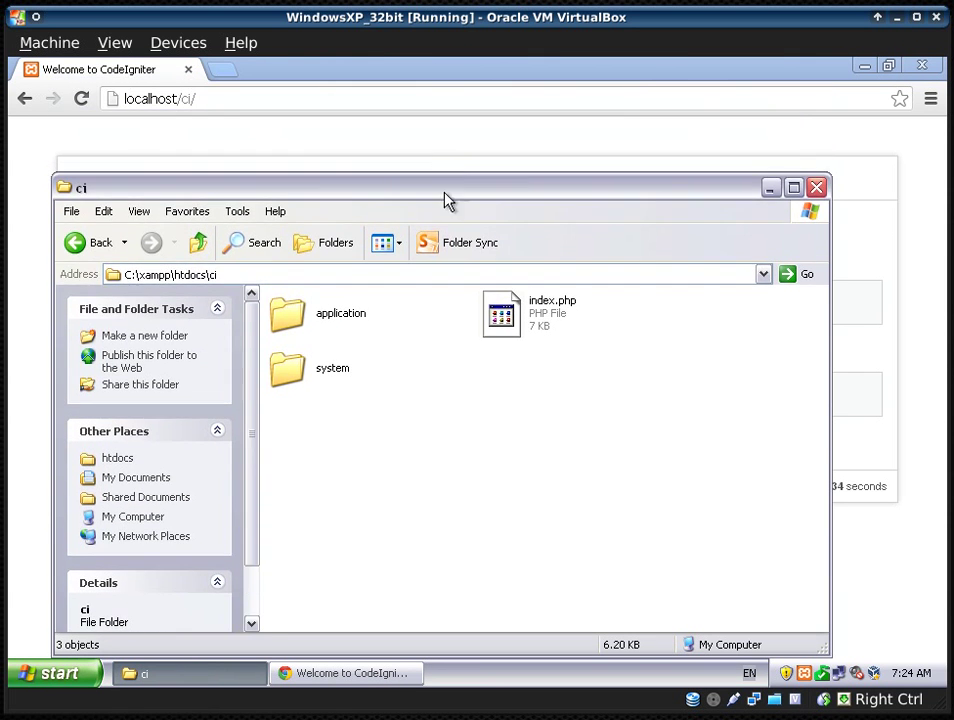
double_click(338, 325)
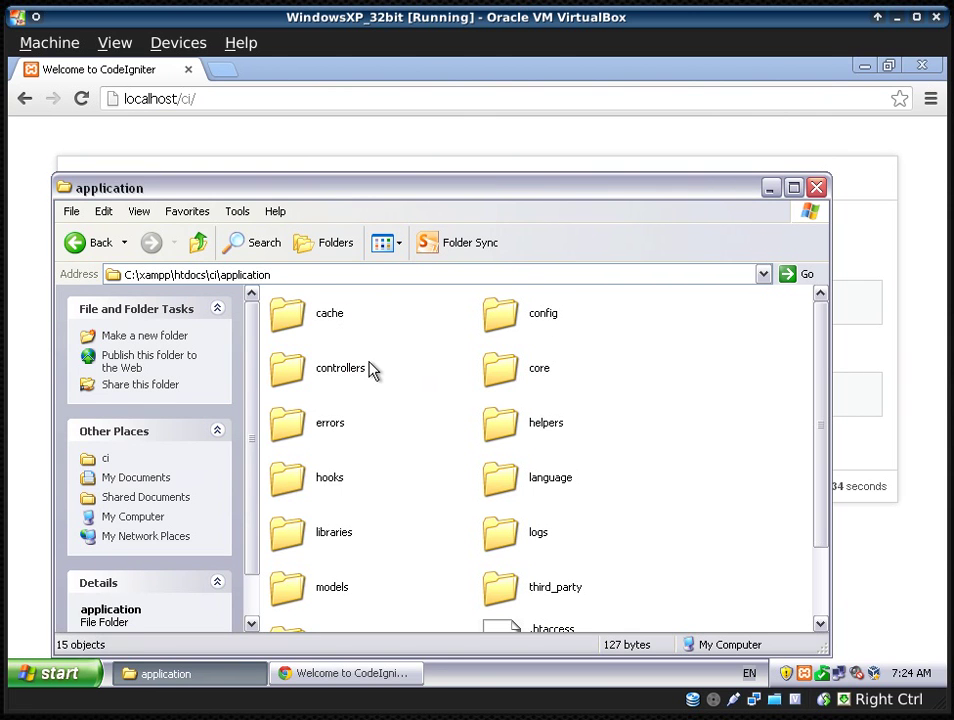
double_click(546, 324)
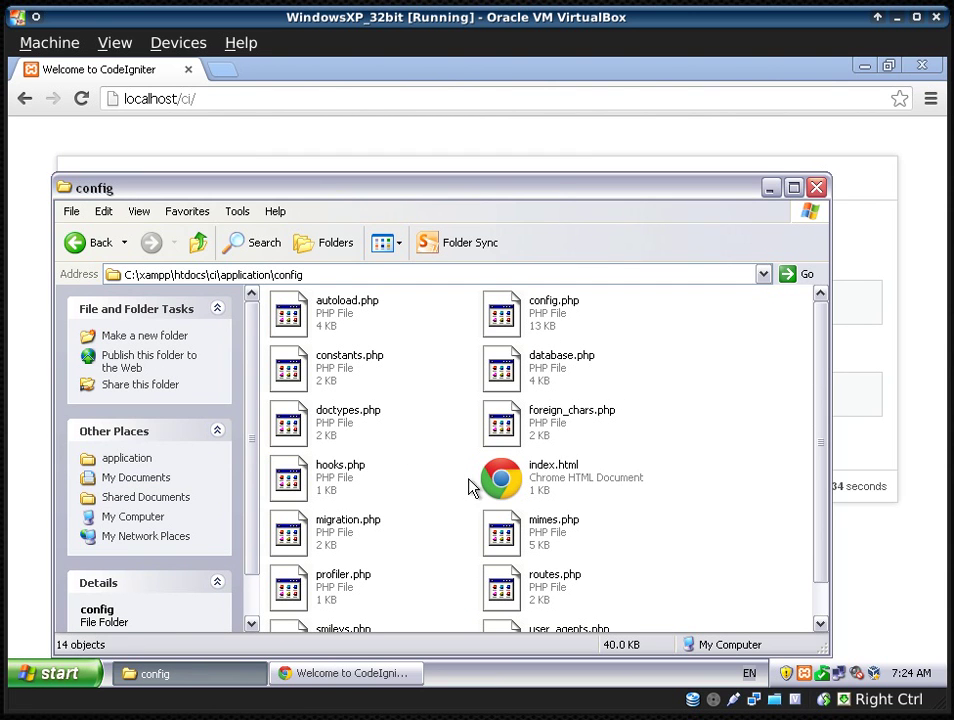
scroll(485, 483, down, 1)
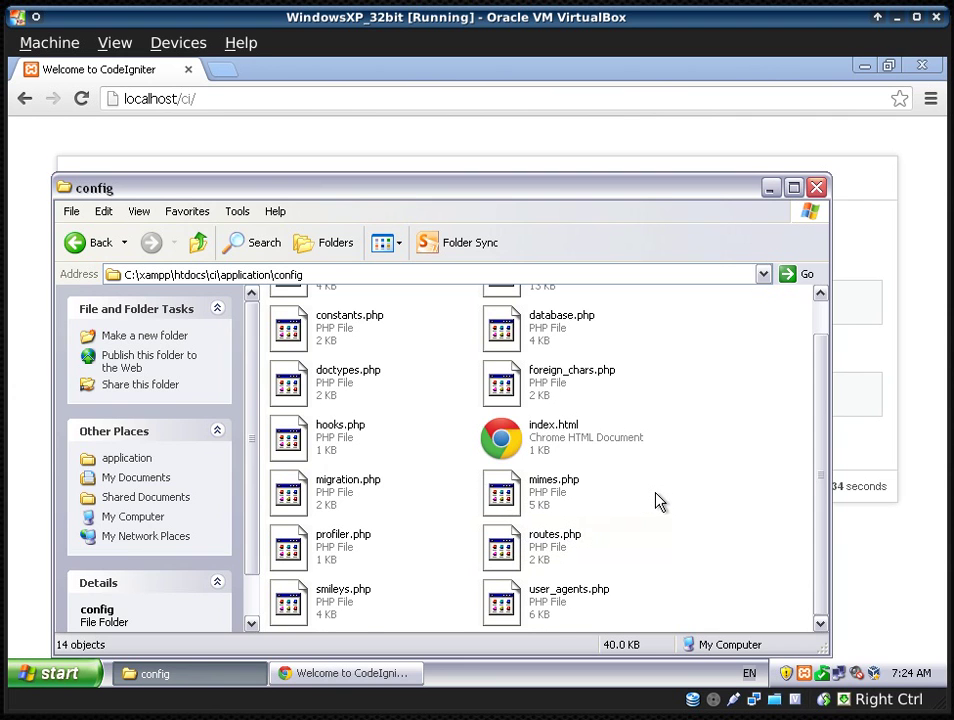
scroll(657, 500, up, 1)
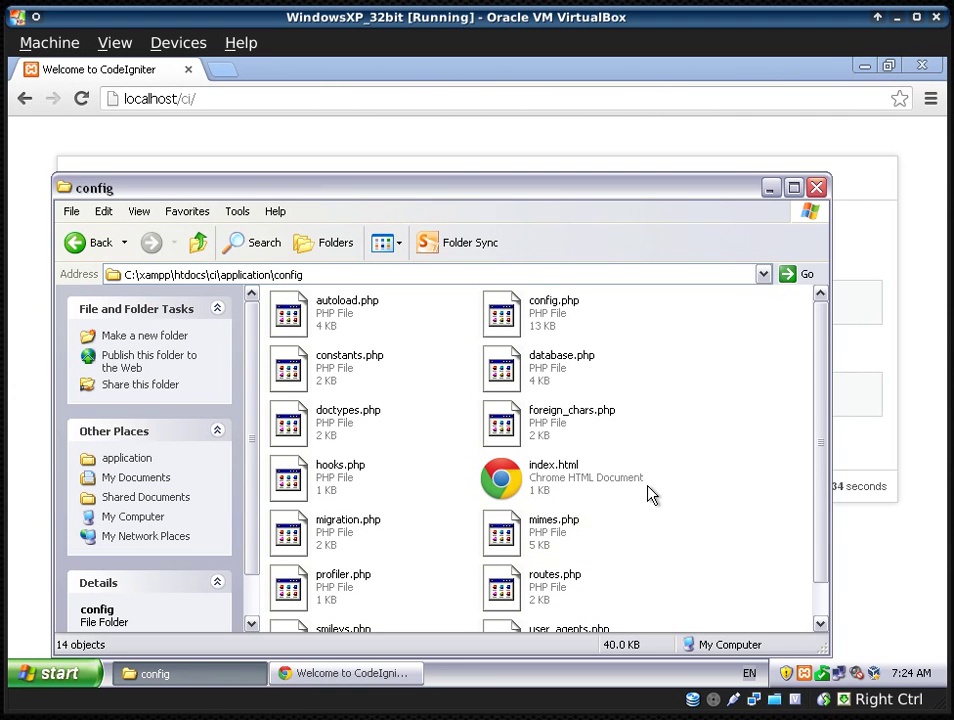
scroll(657, 497, down, 1)
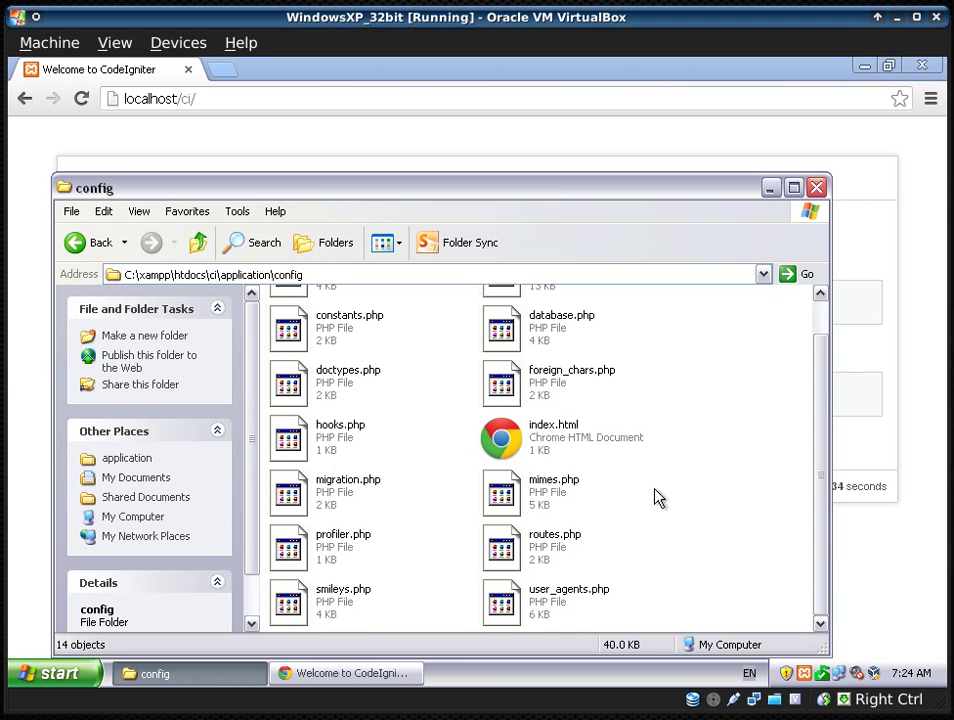
scroll(645, 501, up, 1)
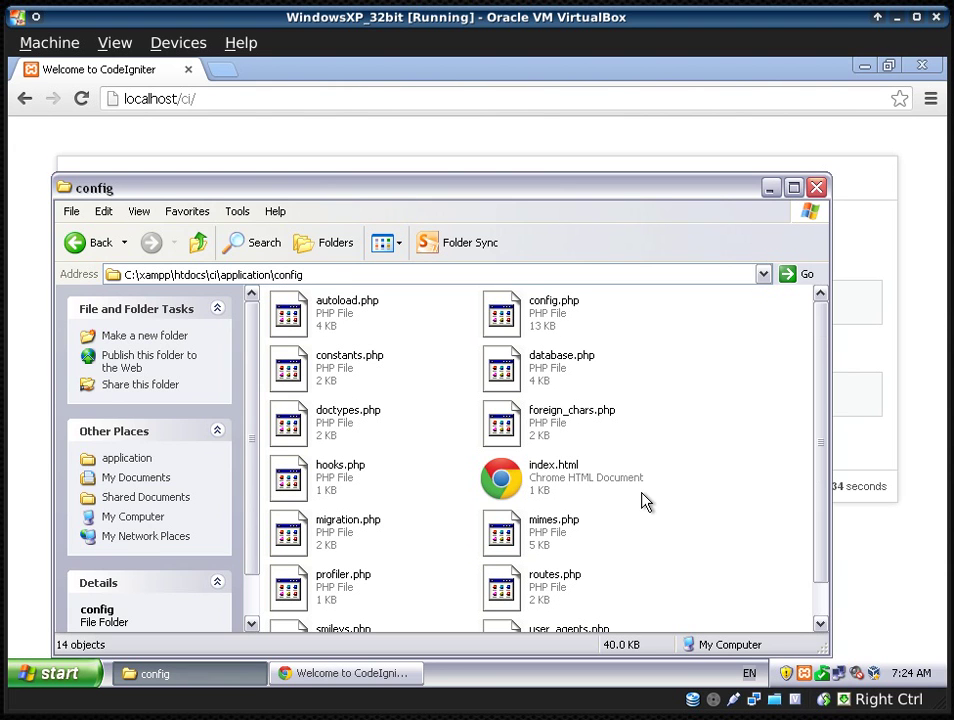
- Point out config.php, database.php, autoload.php and routes.php in the config folder
click(556, 325)
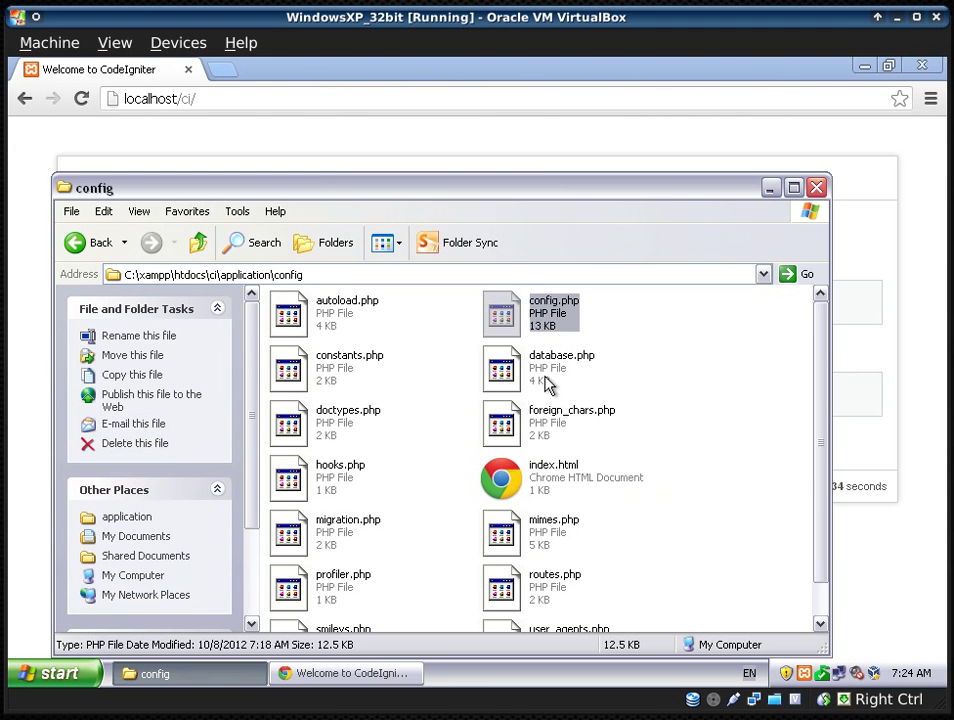
click(545, 385)
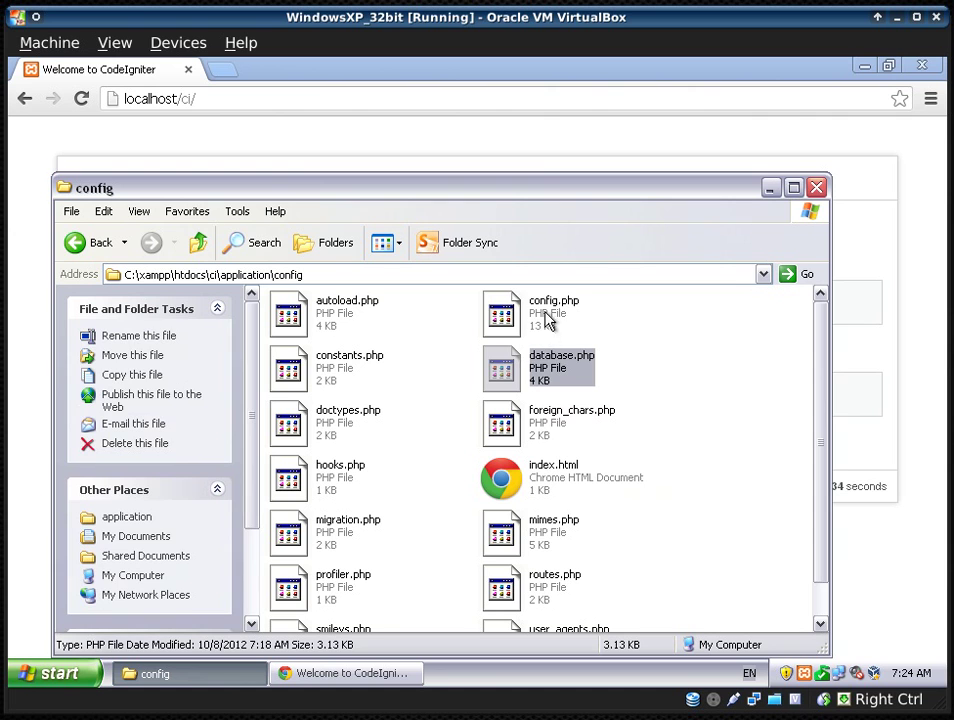
ctrl+click(549, 320)
ctrl+click(357, 316)
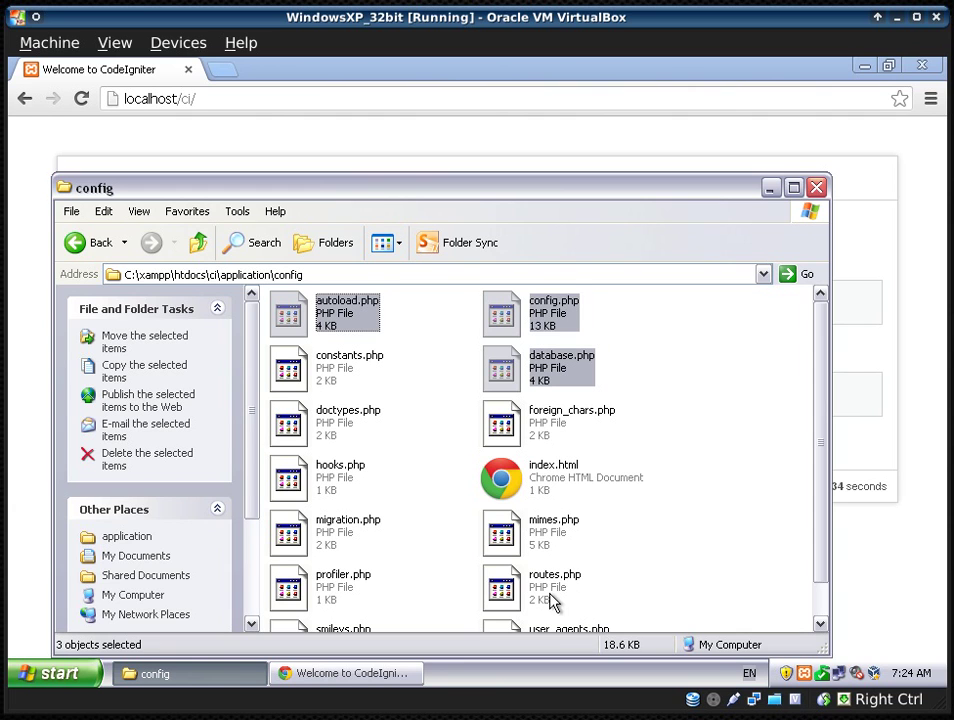
ctrl+click(550, 598)
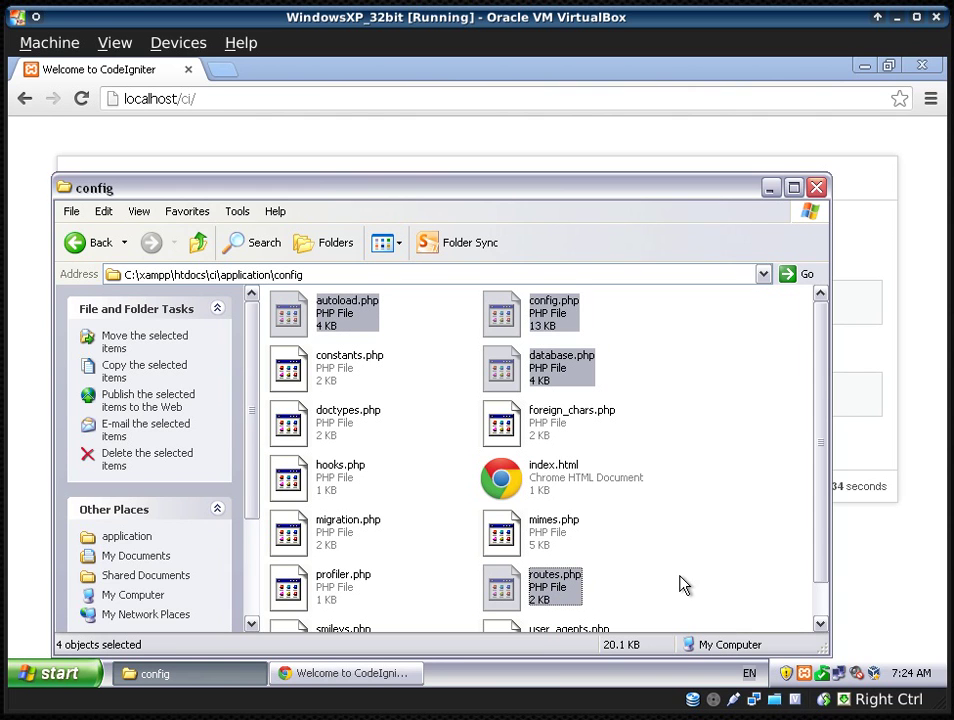
click(683, 583)
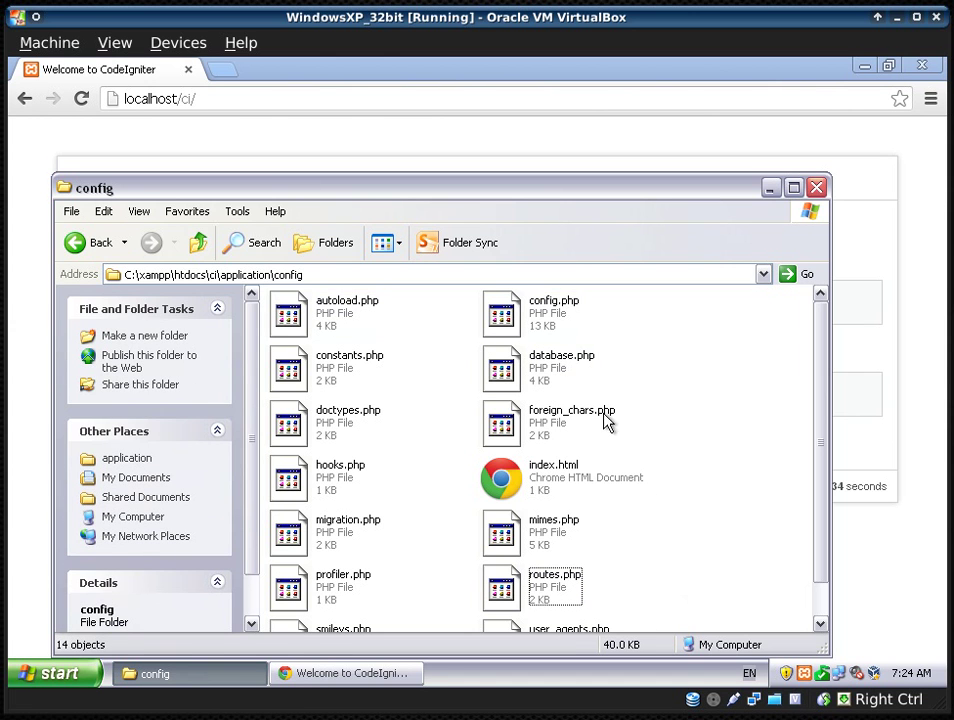
- Open config.php in a maximized Notepad++ and close all other file tabs
right_click(549, 320)
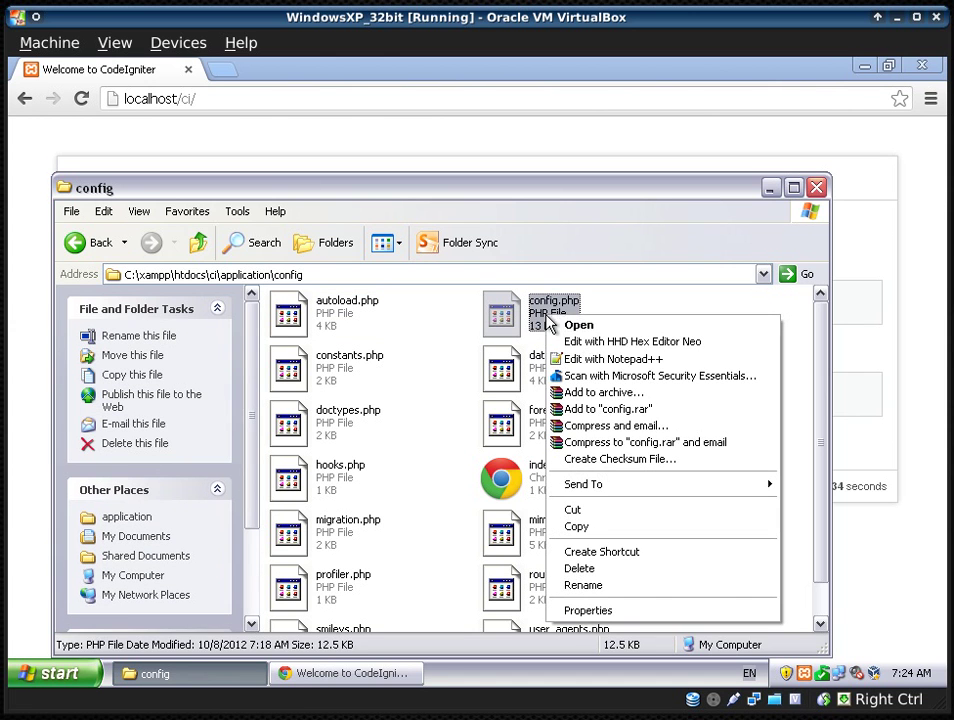
click(643, 366)
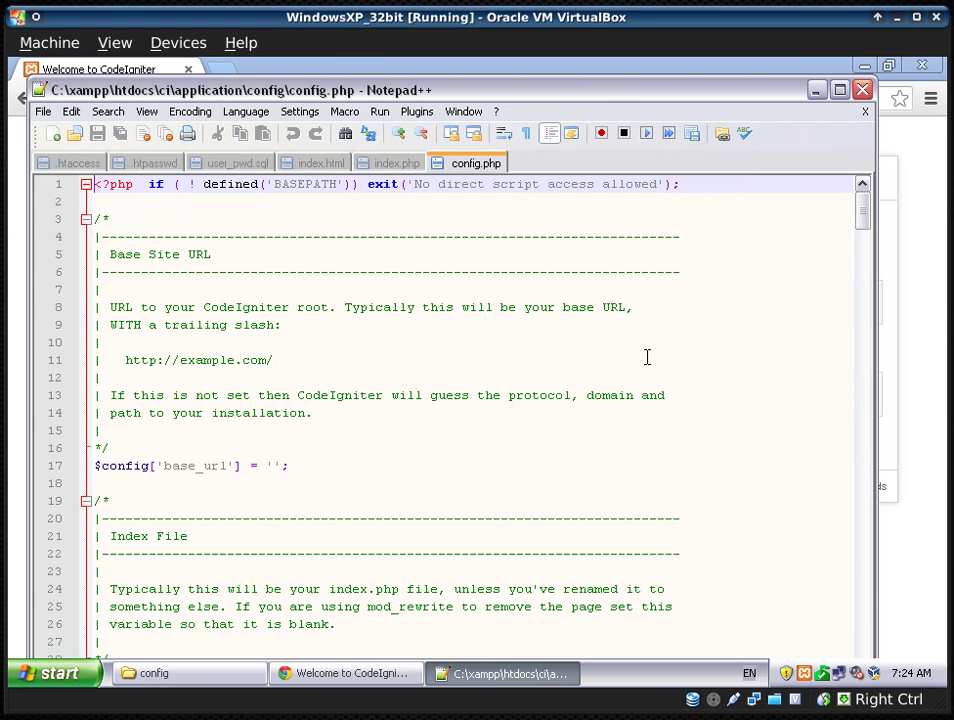
double_click(625, 90)
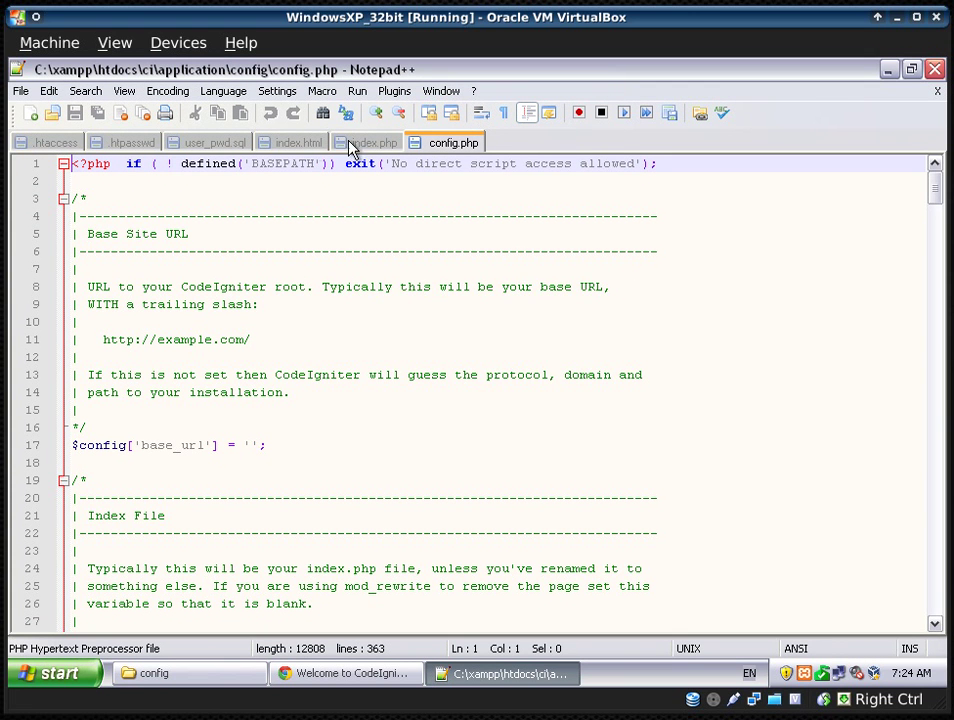
right_click(449, 146)
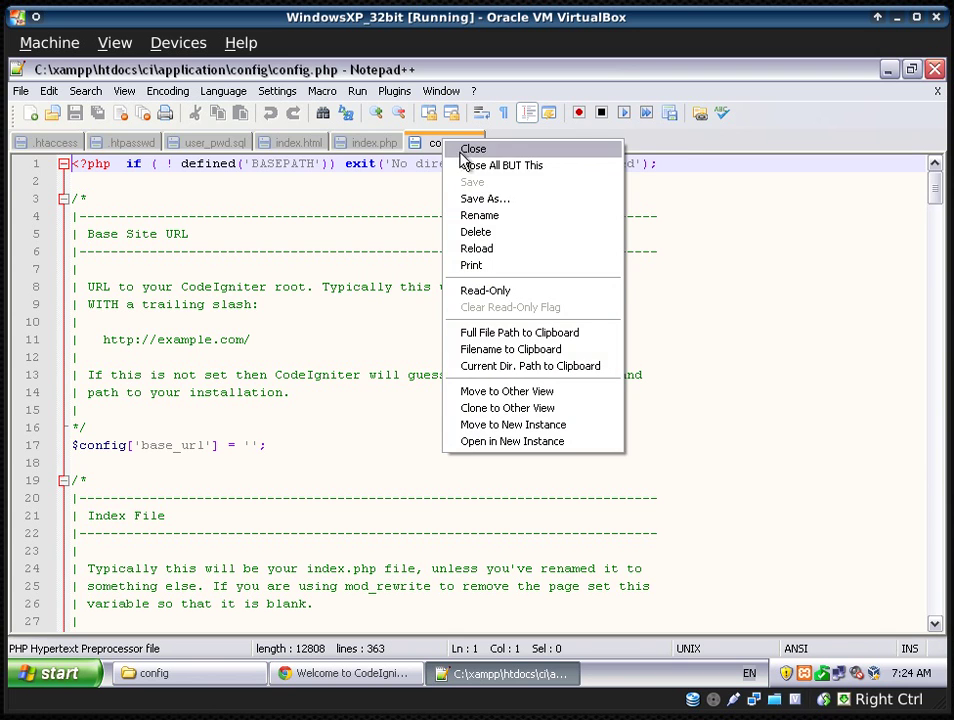
click(500, 166)
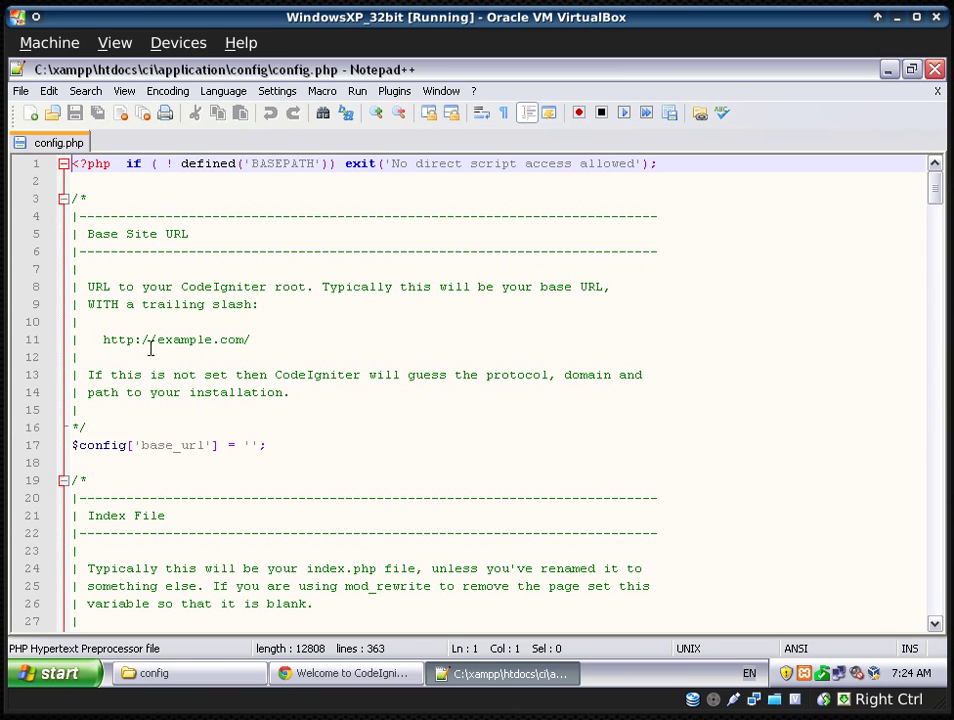
click(88, 234)
drag(88, 234, 214, 234)
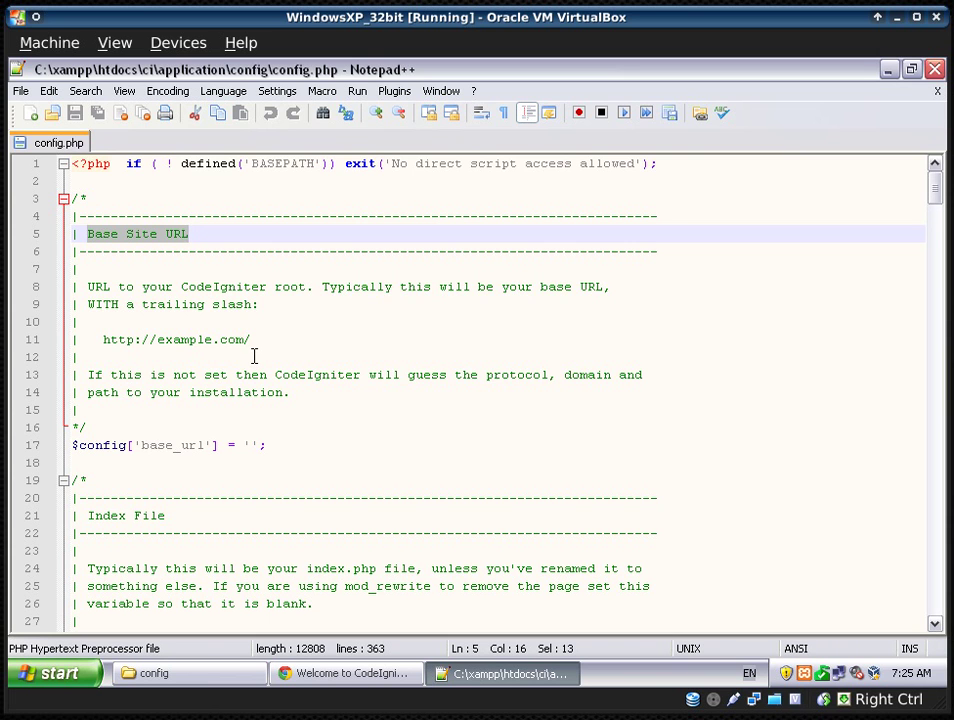
drag(252, 339, 94, 339)
click(283, 341)
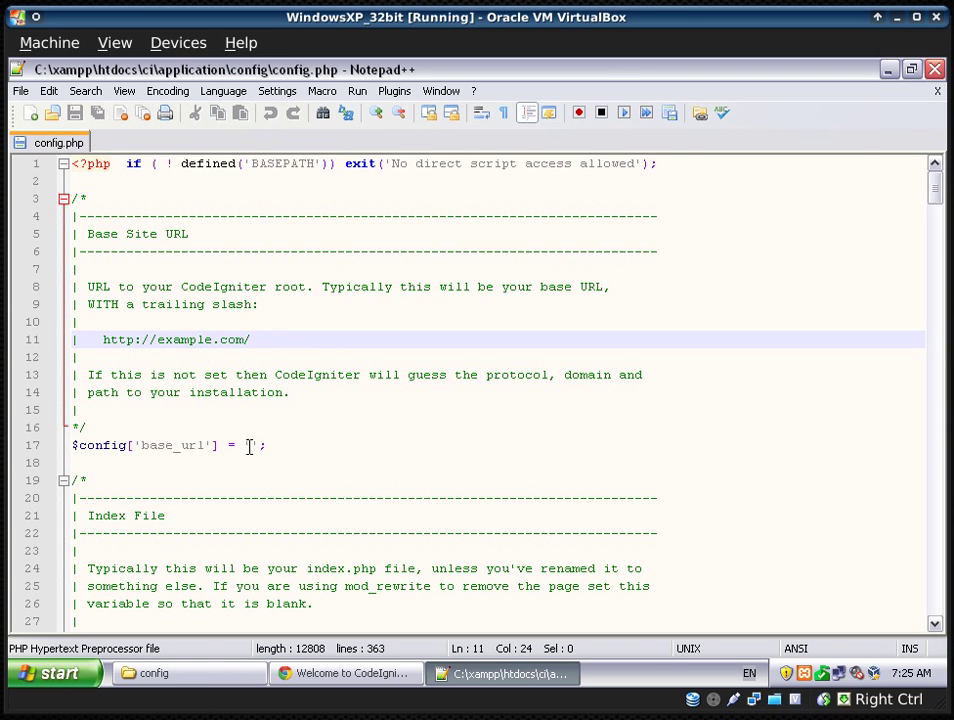
drag(251, 340, 94, 341)
key(ctrl+c)
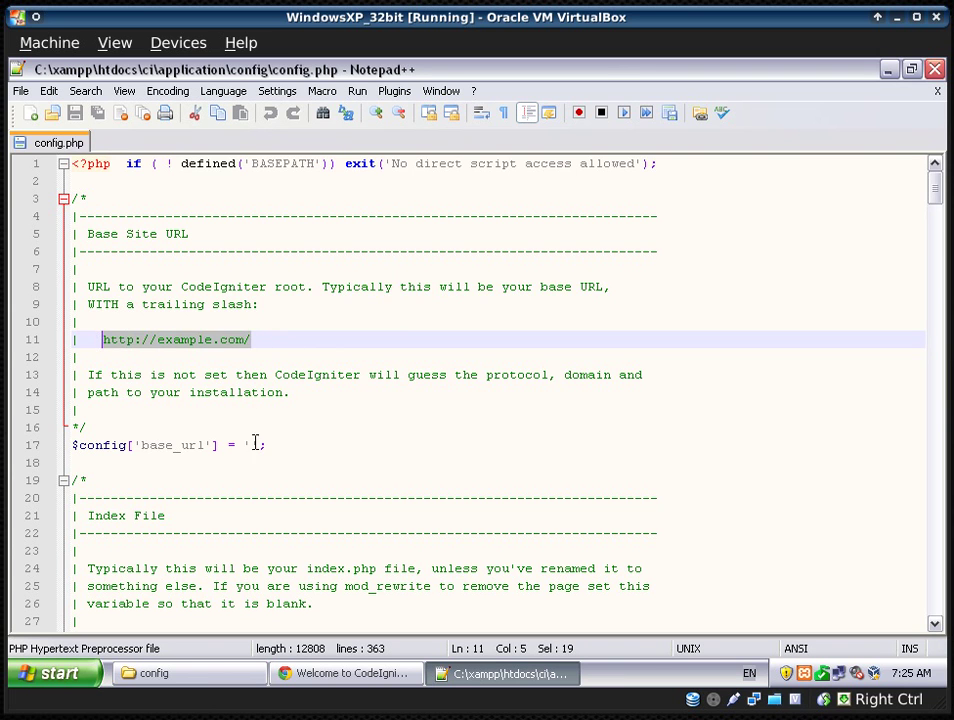
click(263, 449)
key(ctrl+v)
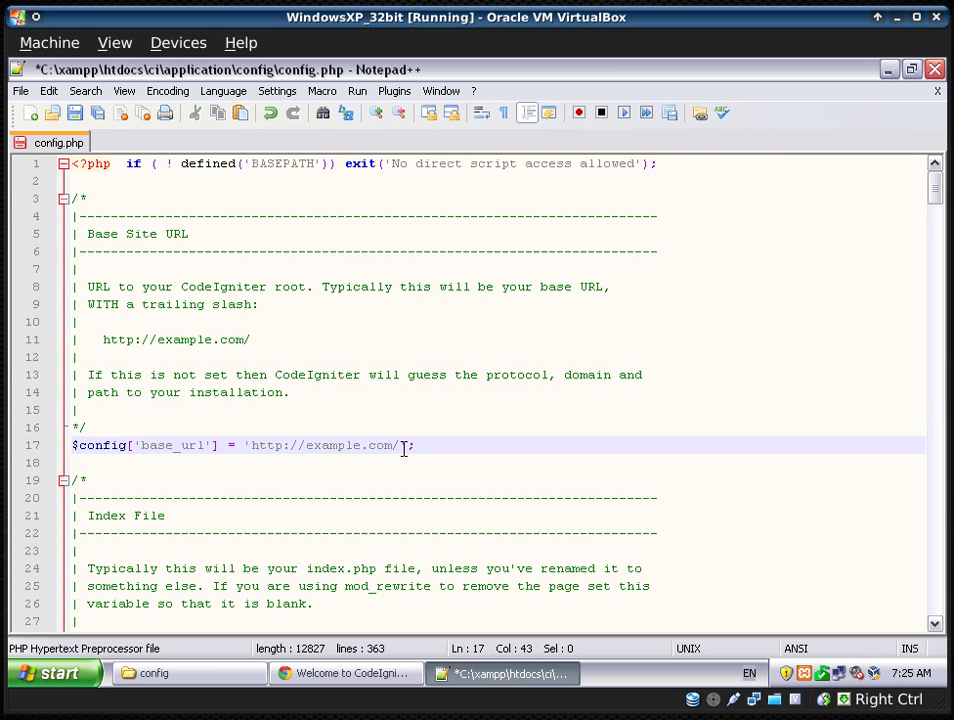
- Undo the paste so base_url on line 17 is back to ''
drag(399, 449, 490, 449)
click(362, 445)
key(ctrl+z)
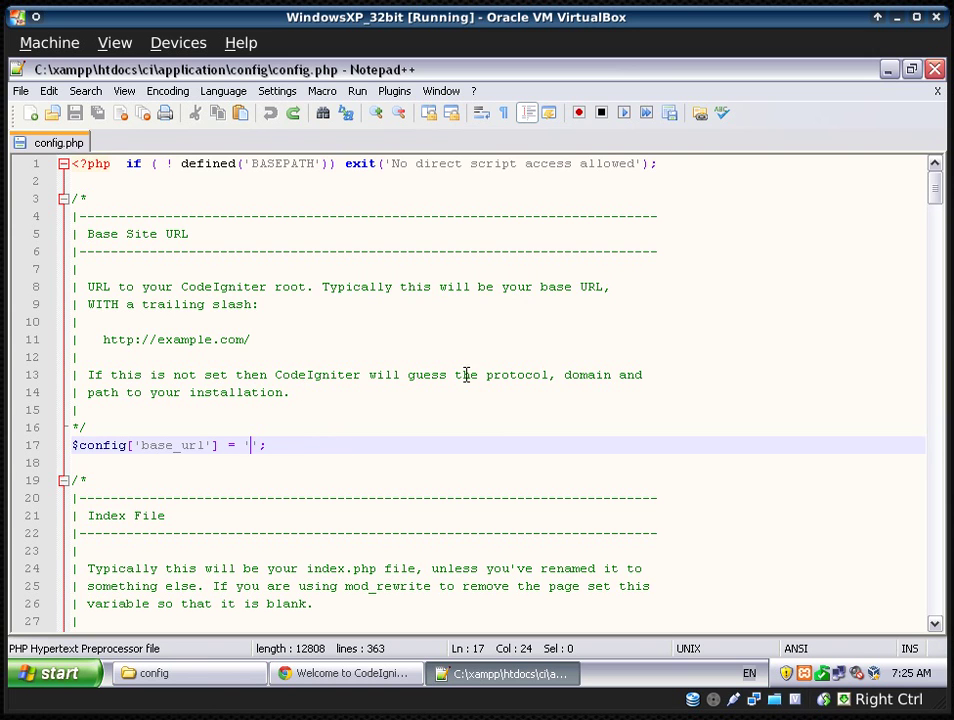
drag(409, 375, 541, 382)
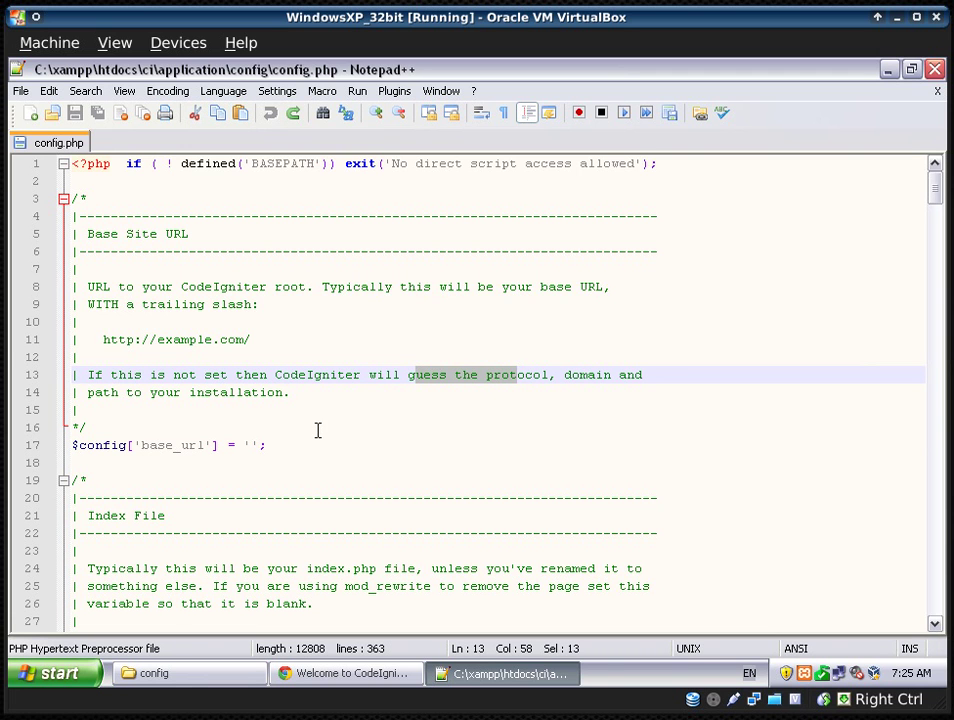
scroll(258, 447, down, 2)
click(252, 340)
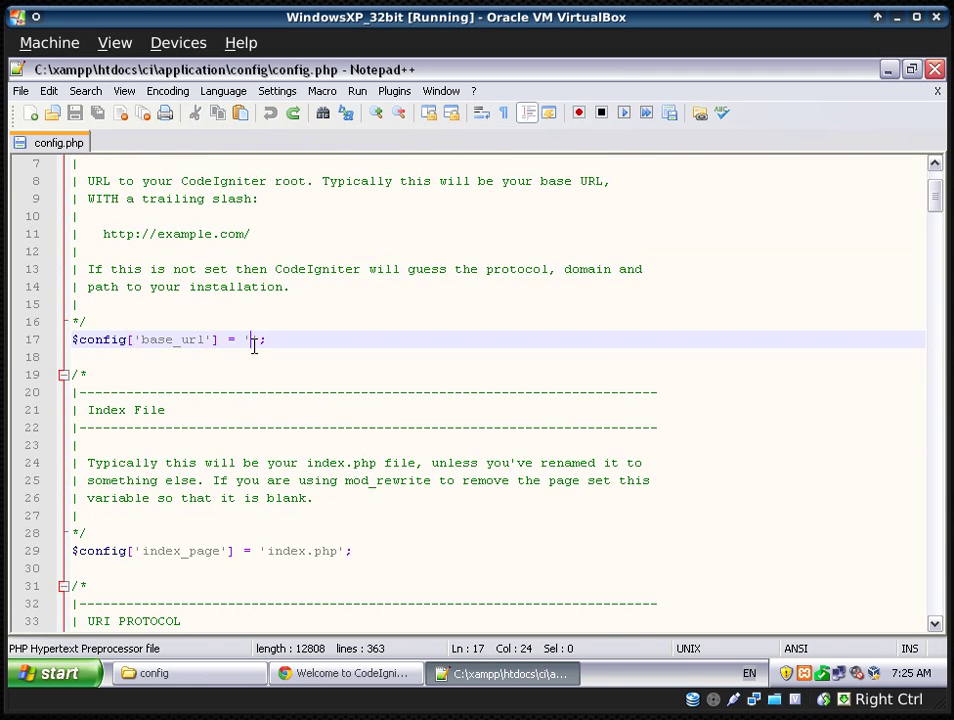
scroll(285, 405, down, 1)
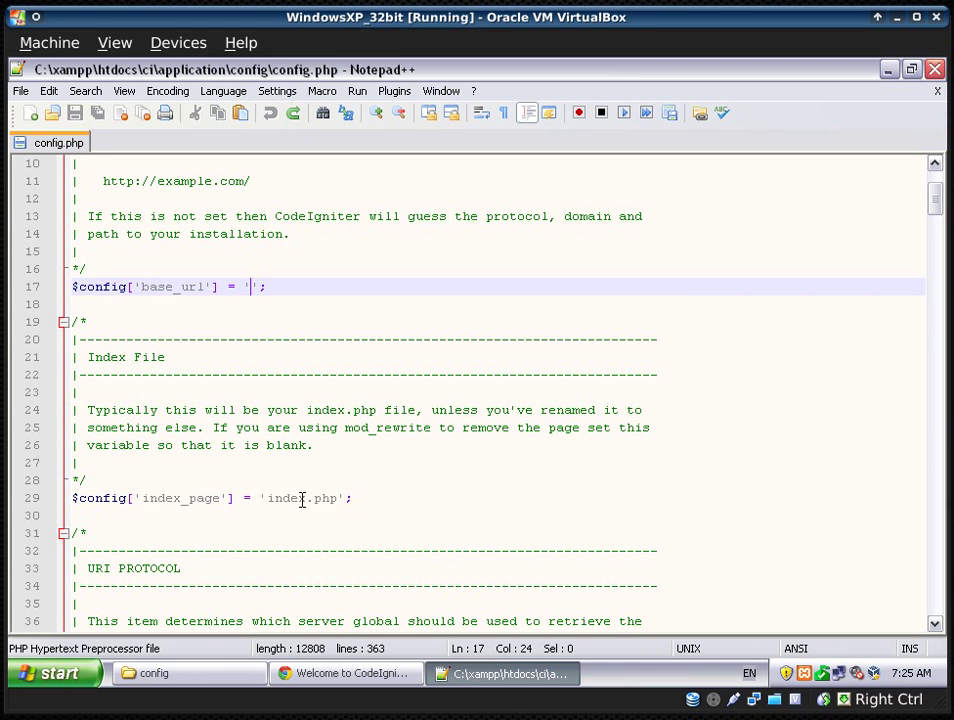
- Go up from config to the ci folder, select index.php, and return to the Chrome welcome page
click(243, 683)
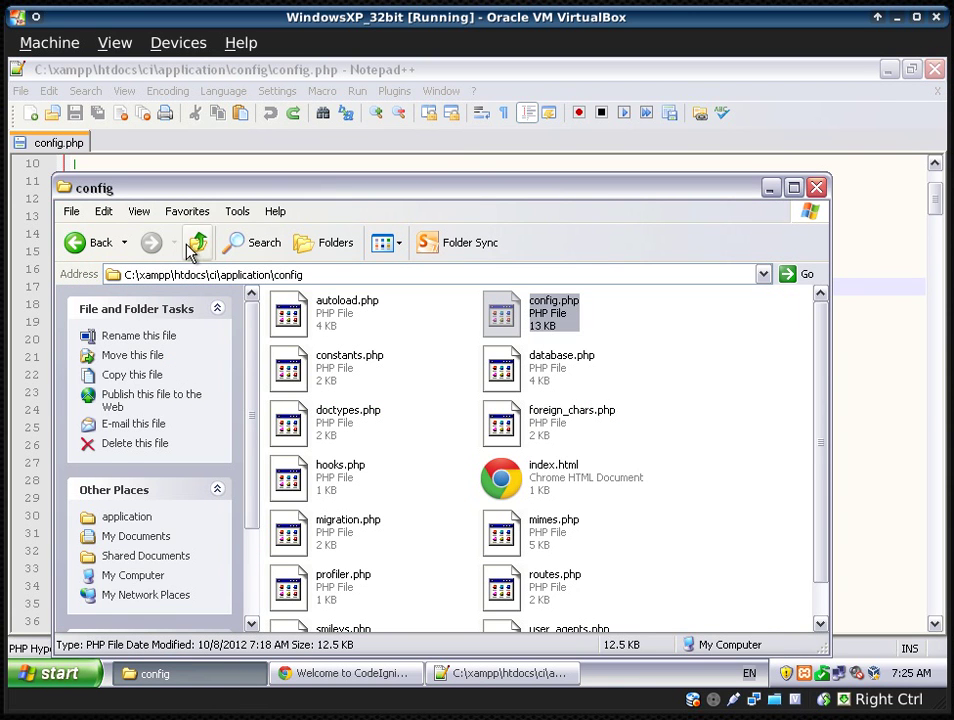
click(193, 246)
click(196, 246)
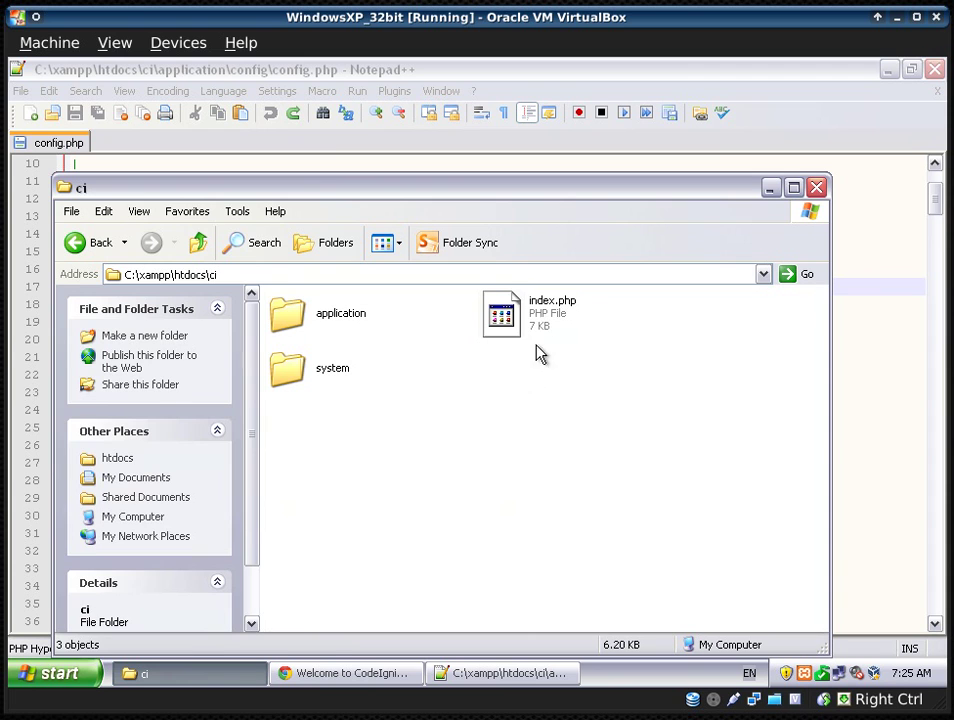
click(540, 318)
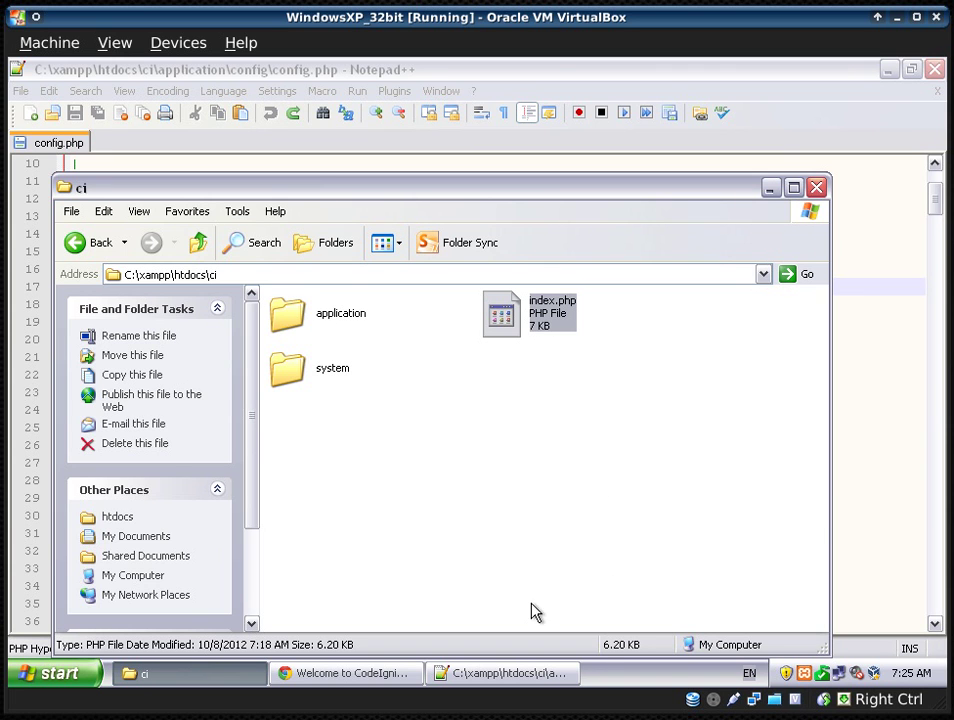
click(398, 673)
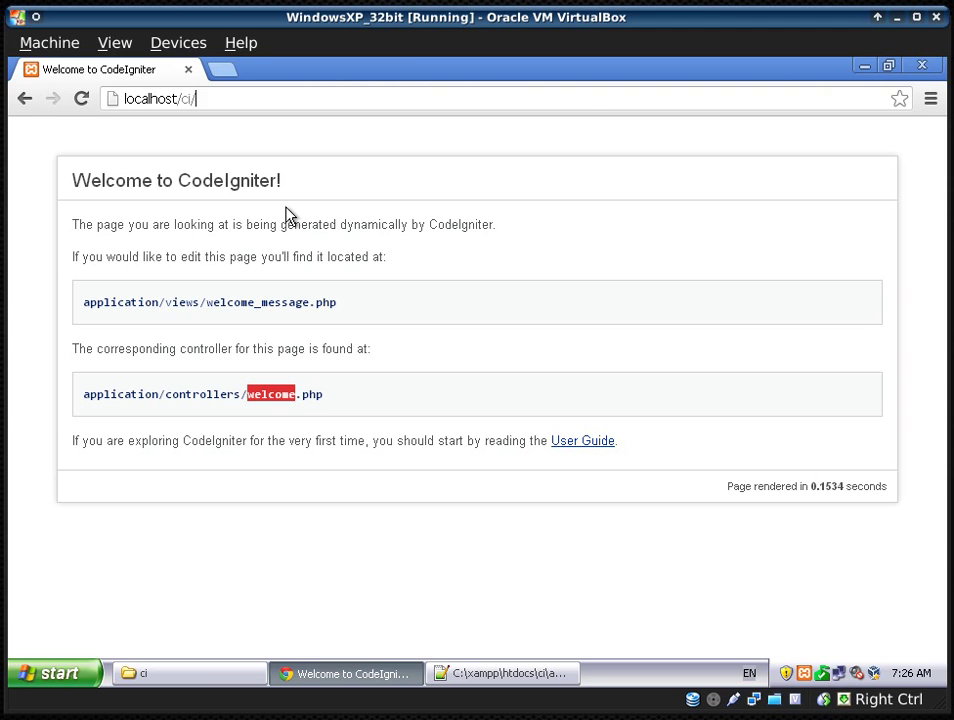
- Load localhost/ci/welcome/index, which returns a 404 error
text(welc)
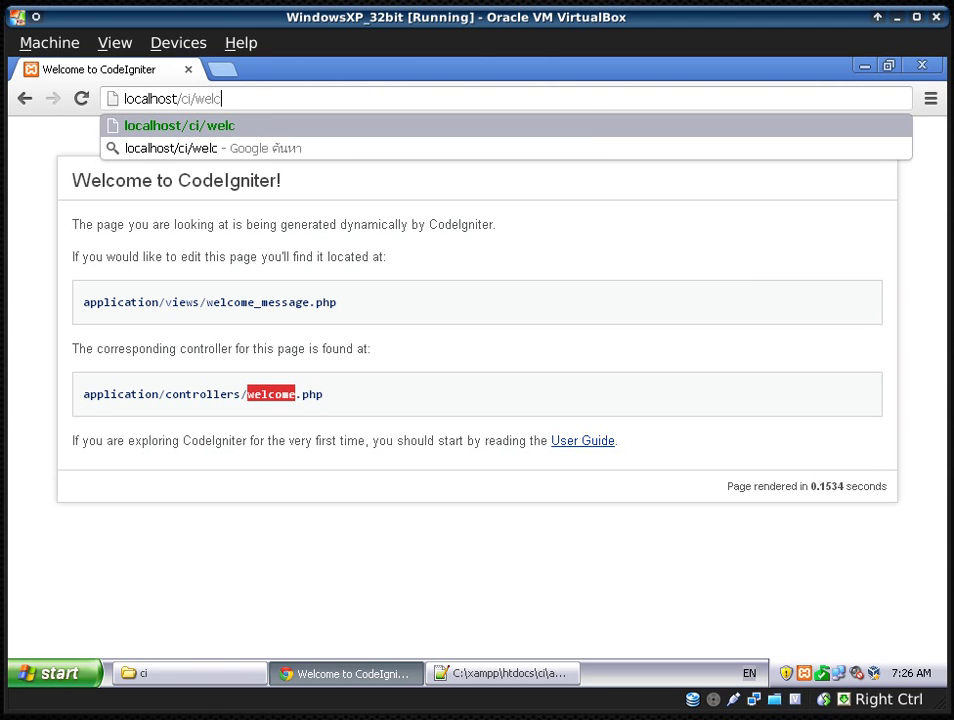
text(ome/i)
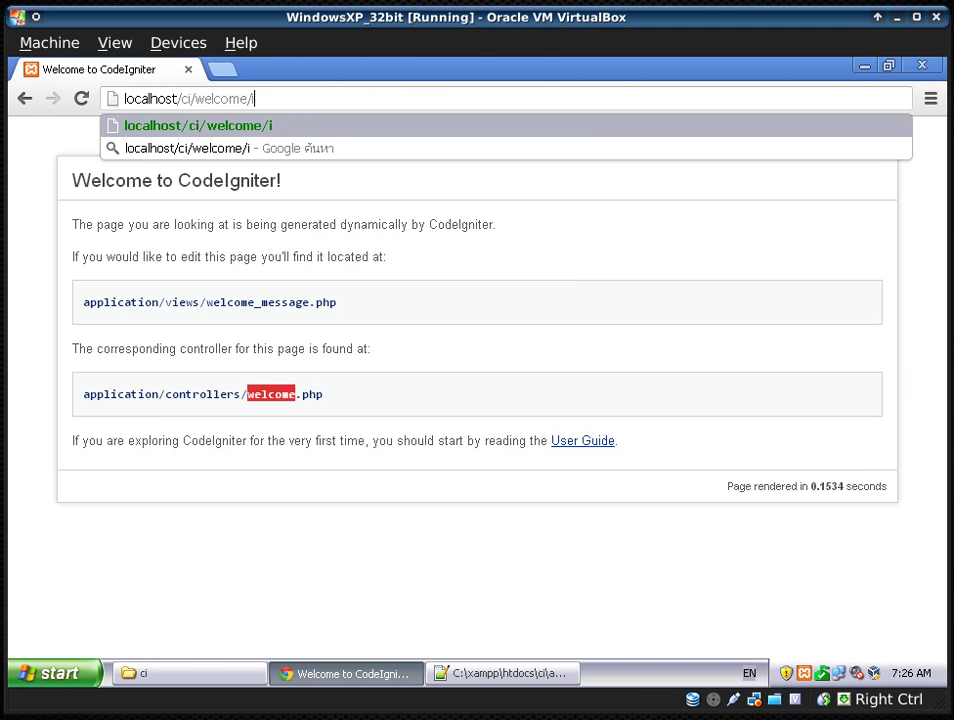
text(ndex)
key(Return)
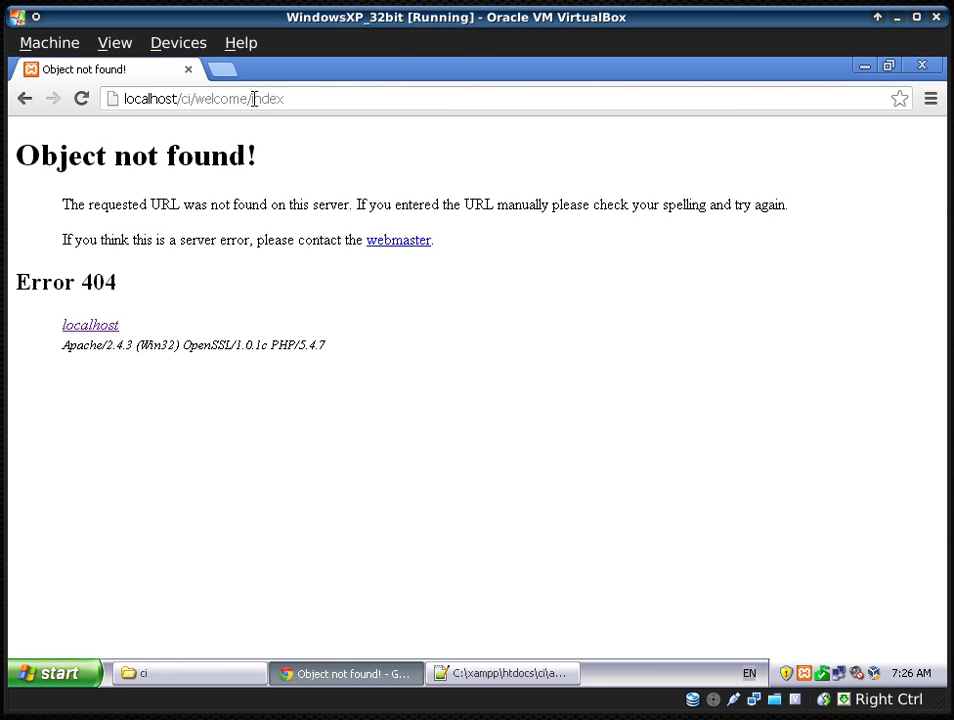
drag(251, 99, 305, 97)
click(305, 97)
- Insert index.php/ after ci/ and load localhost/ci/index.php/welcome/index to show the welcome page
click(198, 98)
text(index.php/)
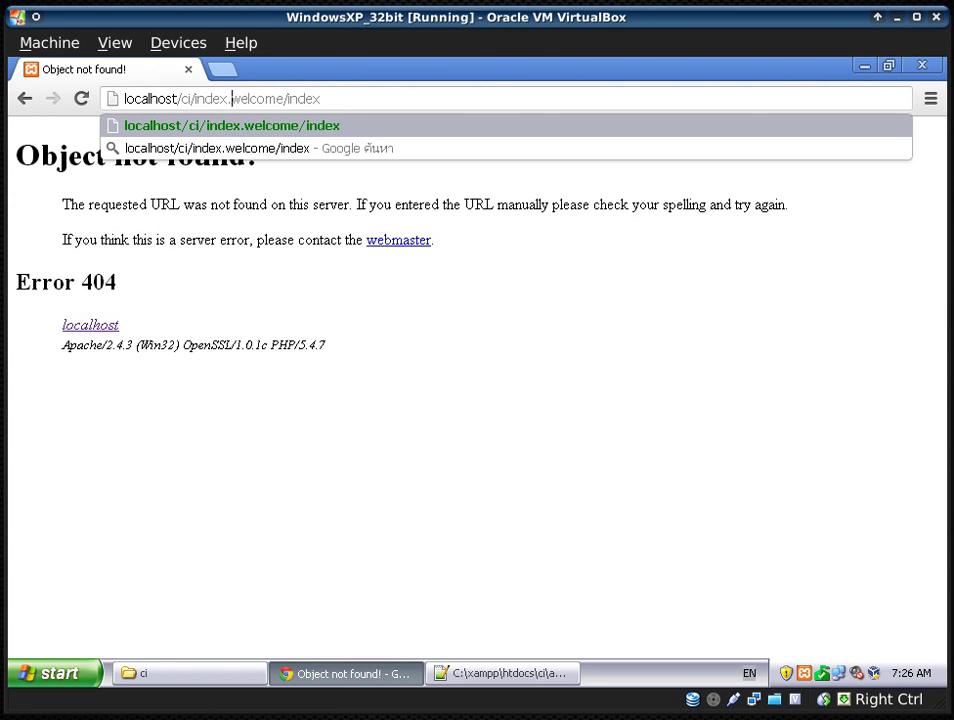
key(Return)
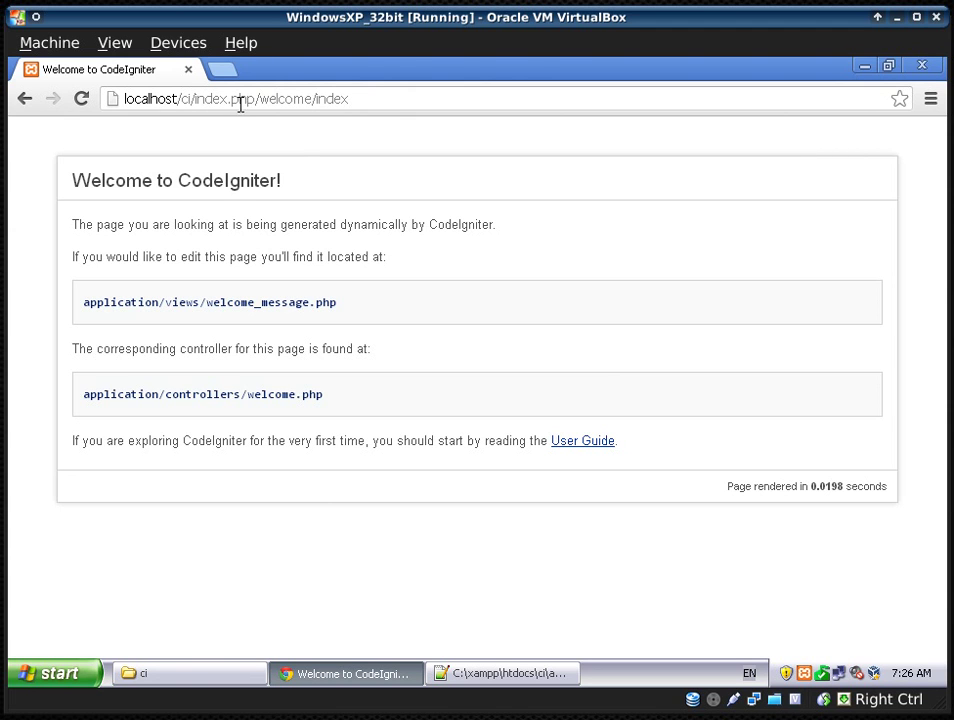
drag(257, 99, 313, 100)
drag(251, 98, 193, 93)
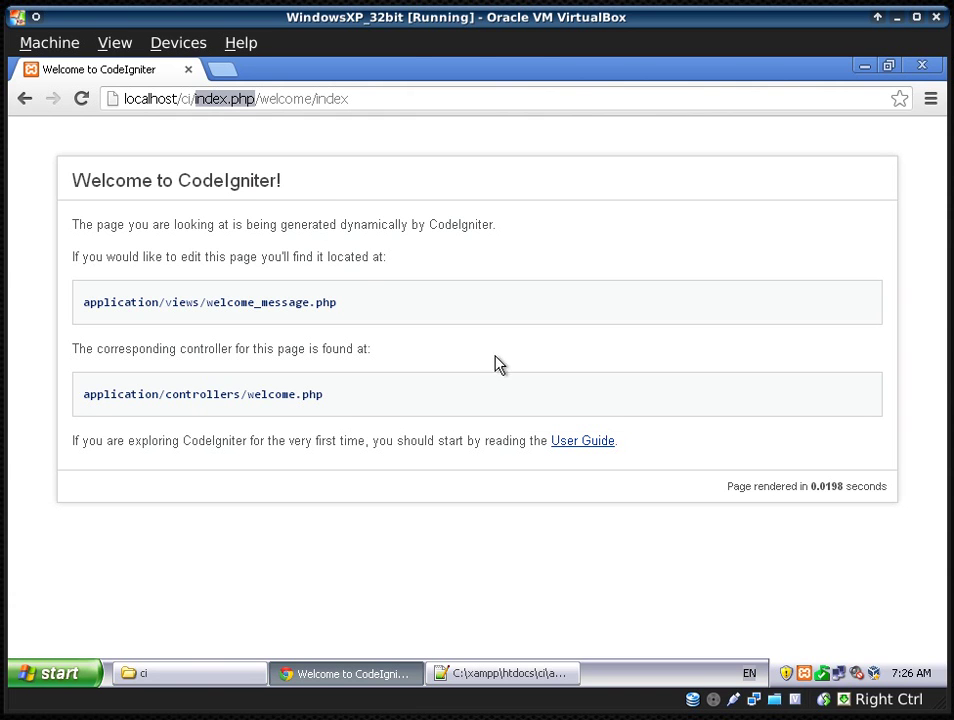
- Delete 'index.php' from $config['index_page'] in config.php so it reads '' and save the file
click(503, 672)
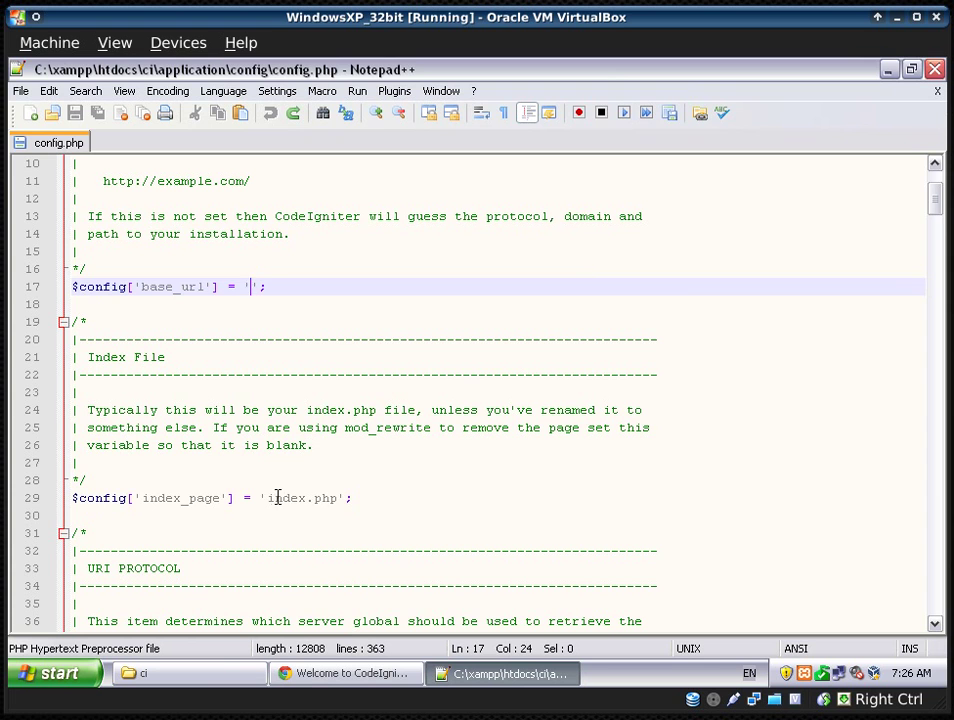
drag(268, 497, 342, 498)
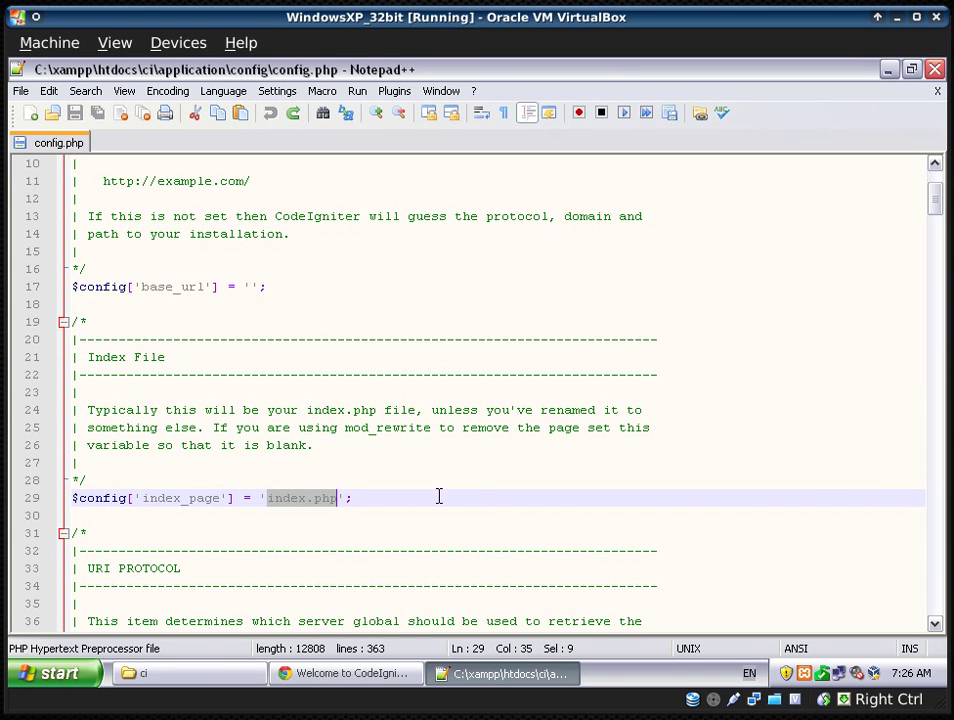
key(Delete)
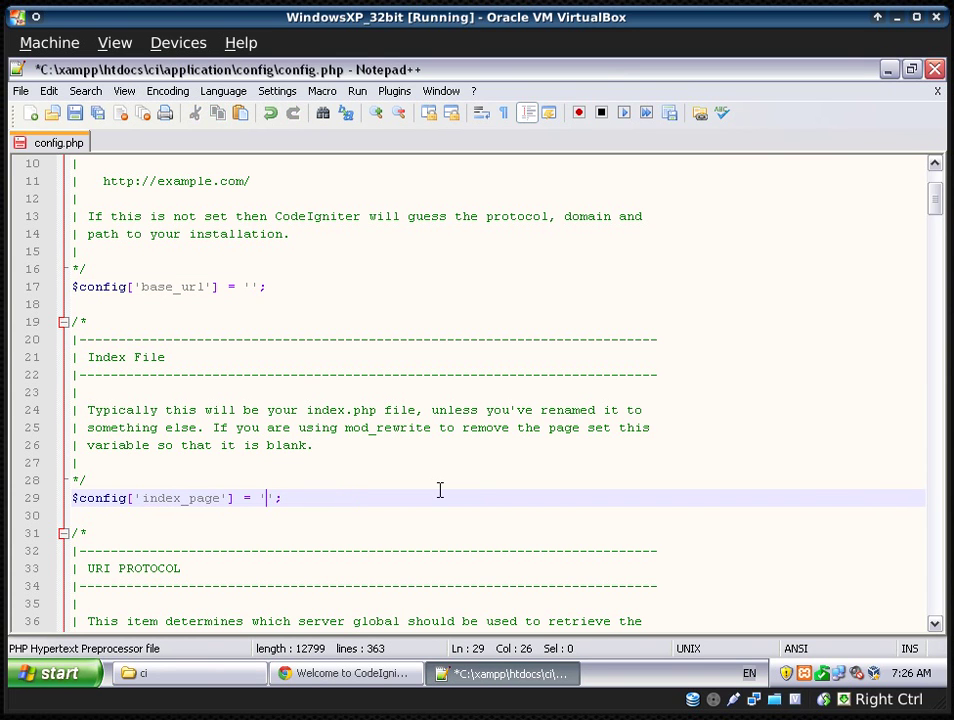
key(ctrl+s)
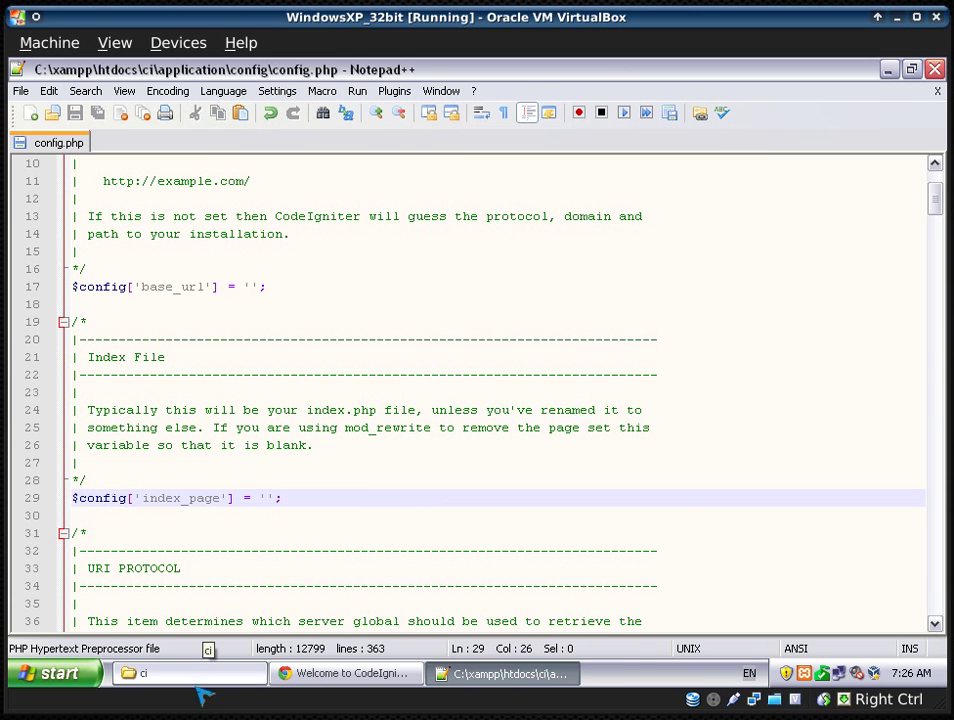
click(204, 676)
- Create a new empty text document in the ci folder and rename it to htaccess, accepting the extension change
click(515, 413)
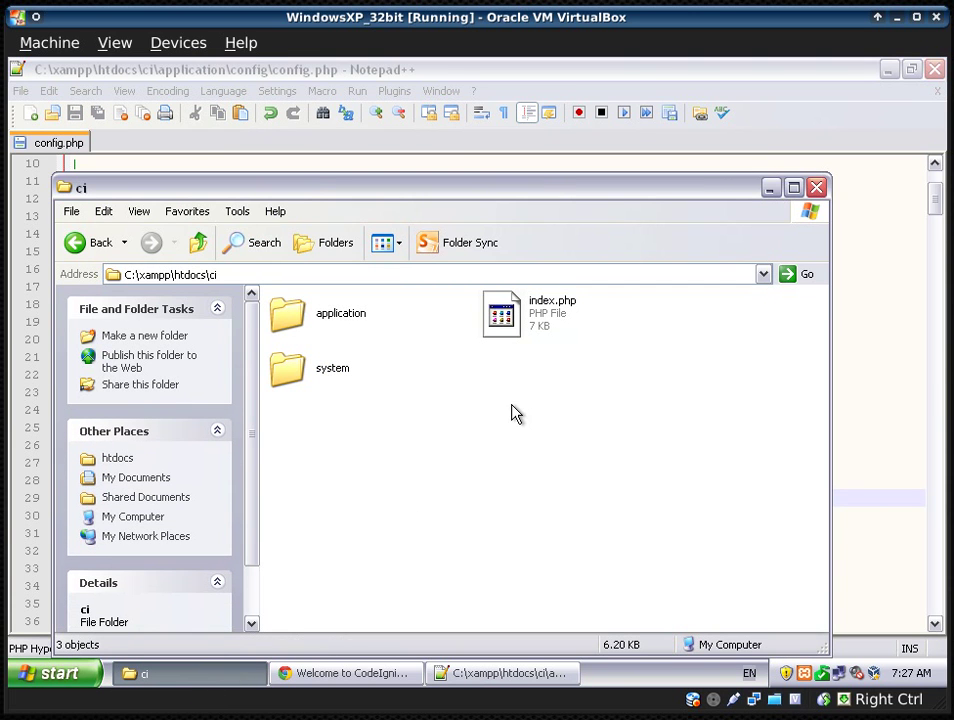
right_click(479, 412)
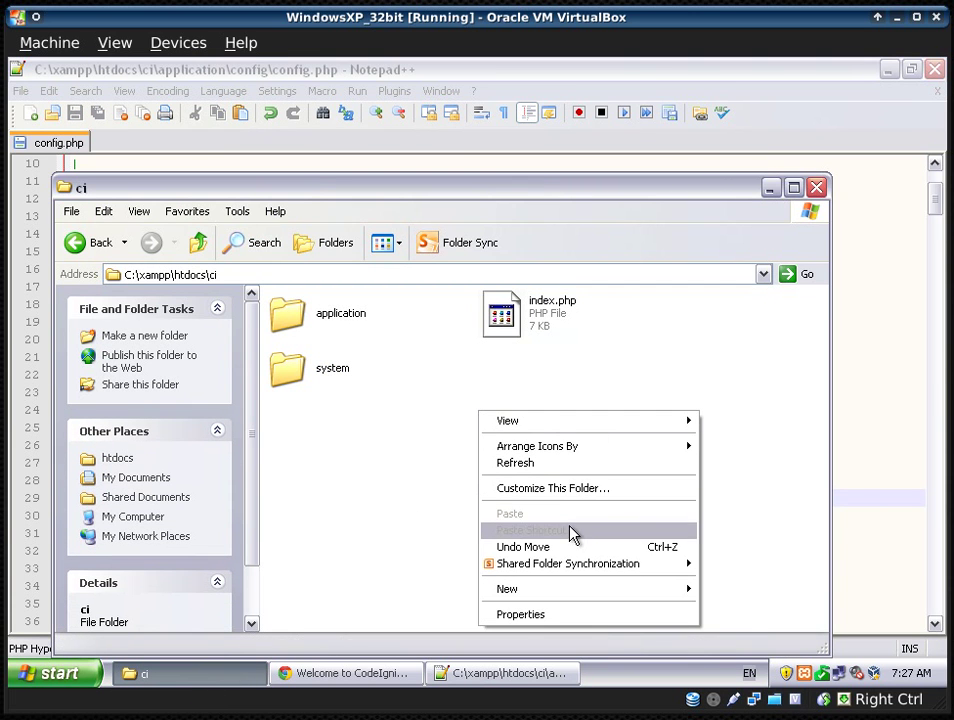
mouse_move(568, 591)
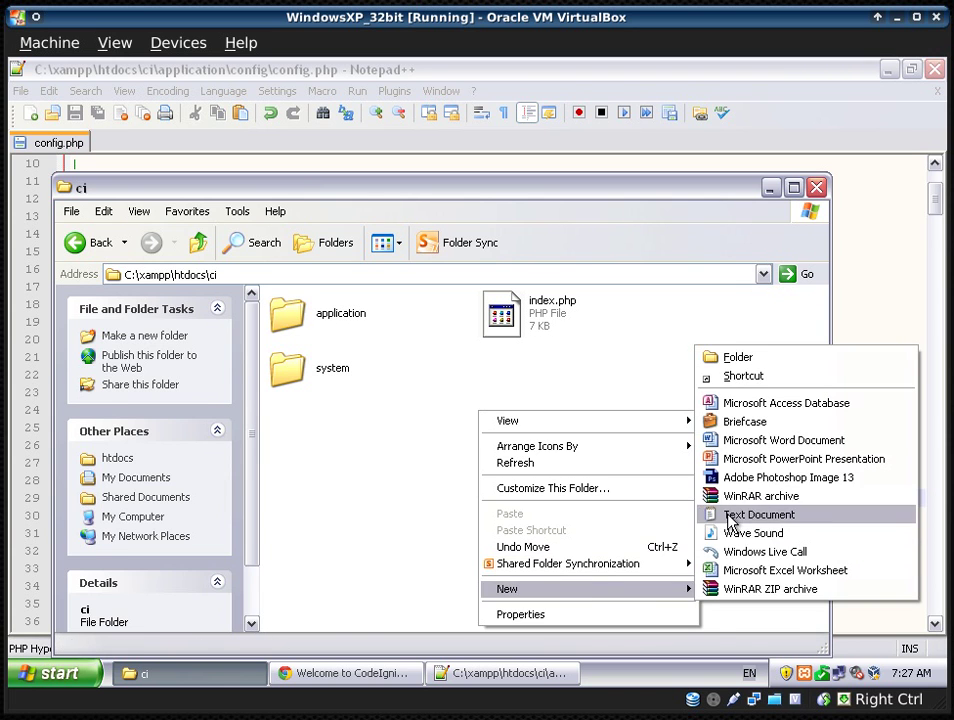
click(729, 516)
text(.)
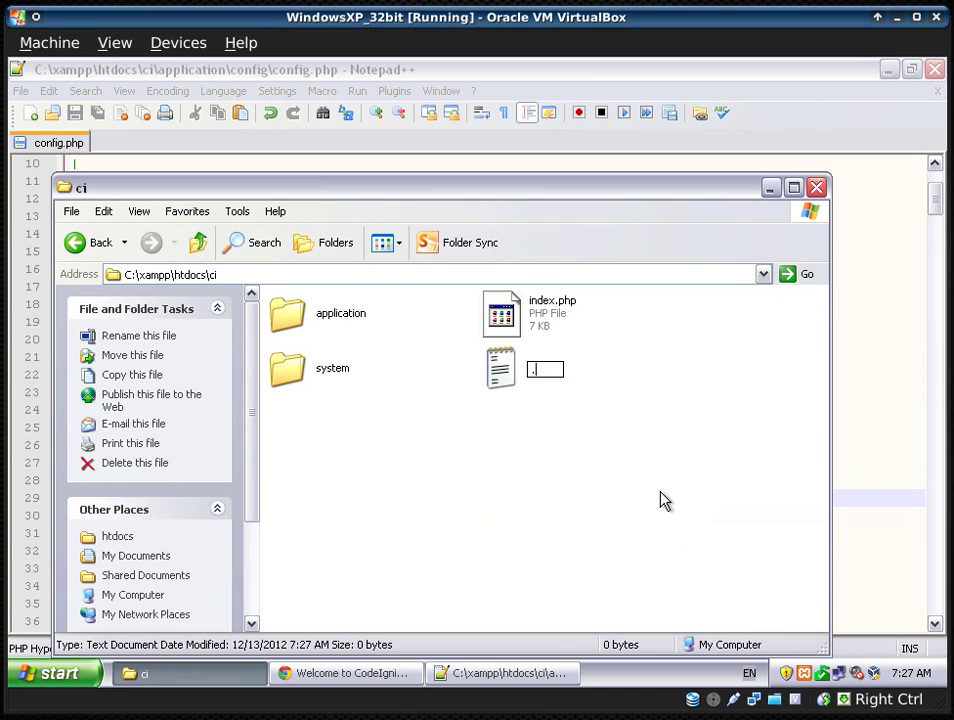
text(access)
key(Return)
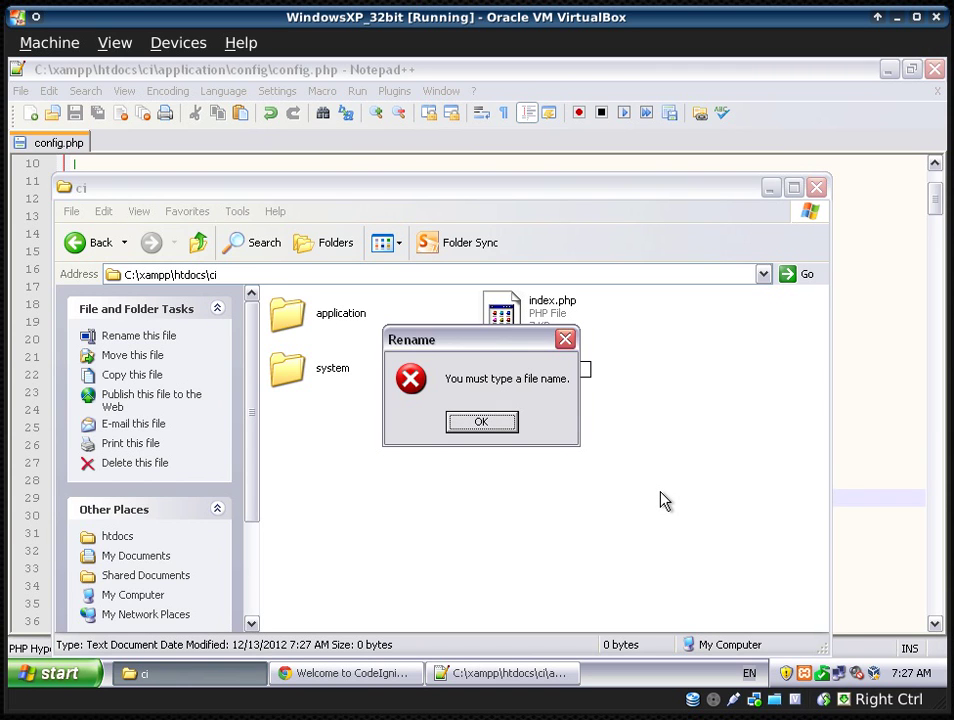
key(Return)
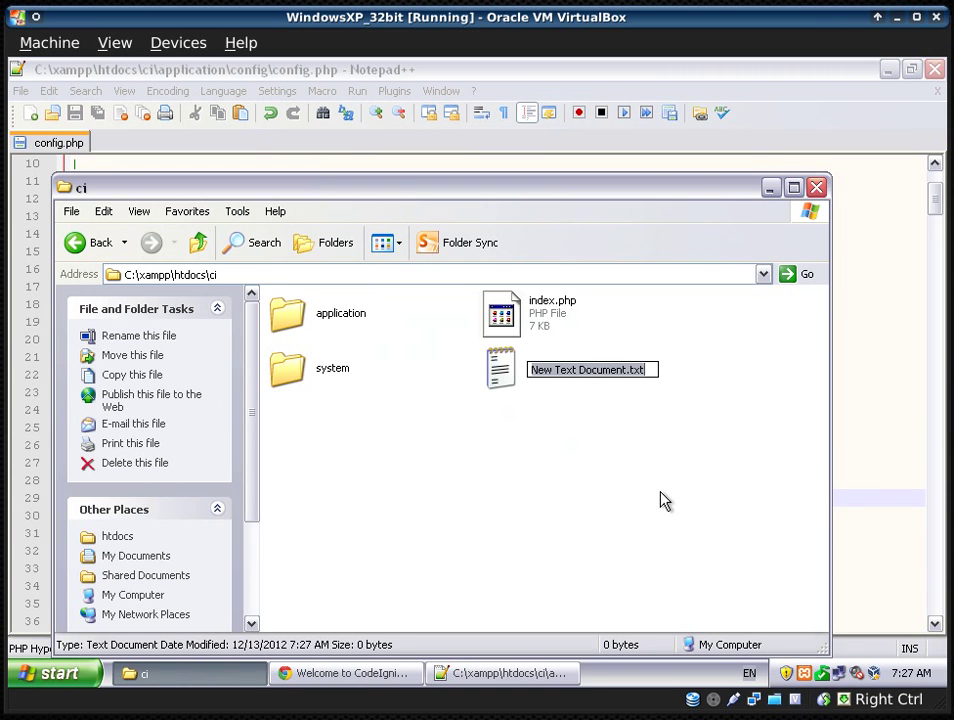
text(htacces)
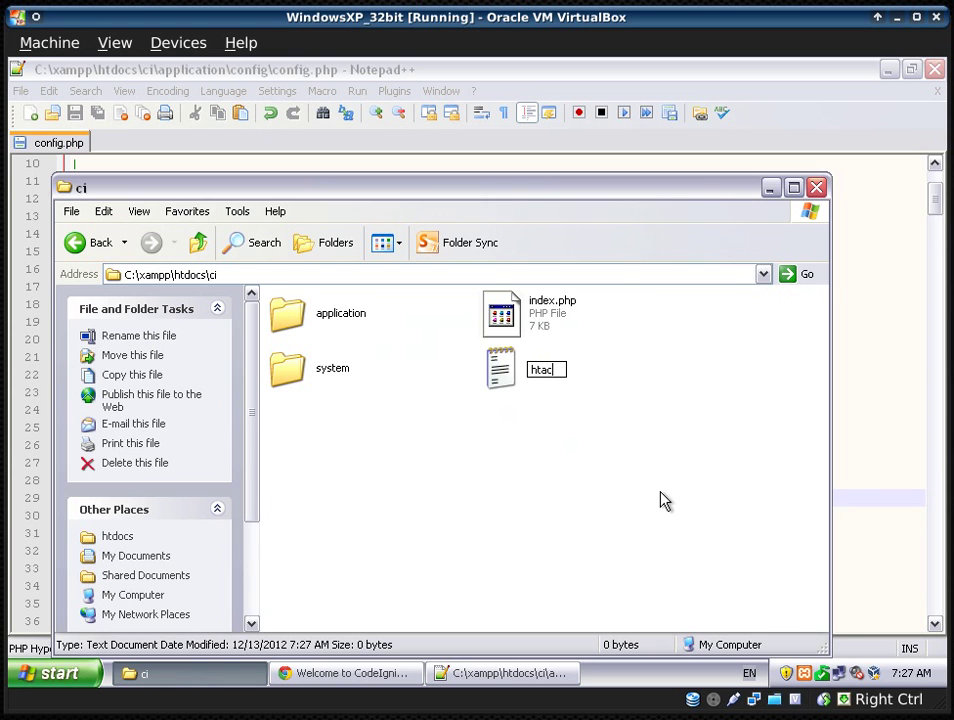
key(Return)
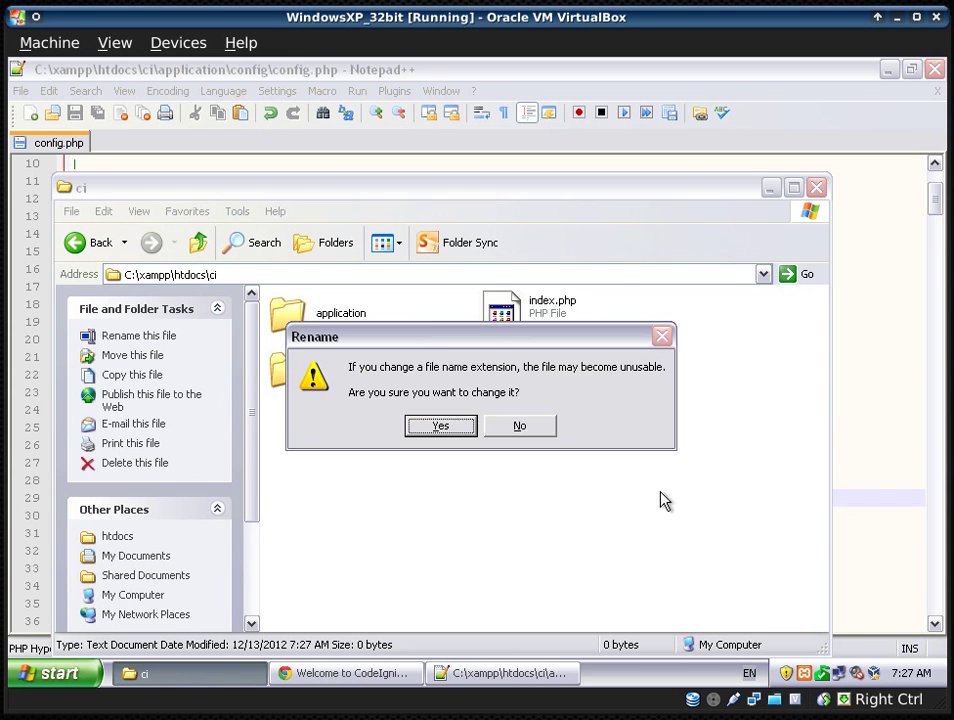
key(Return)
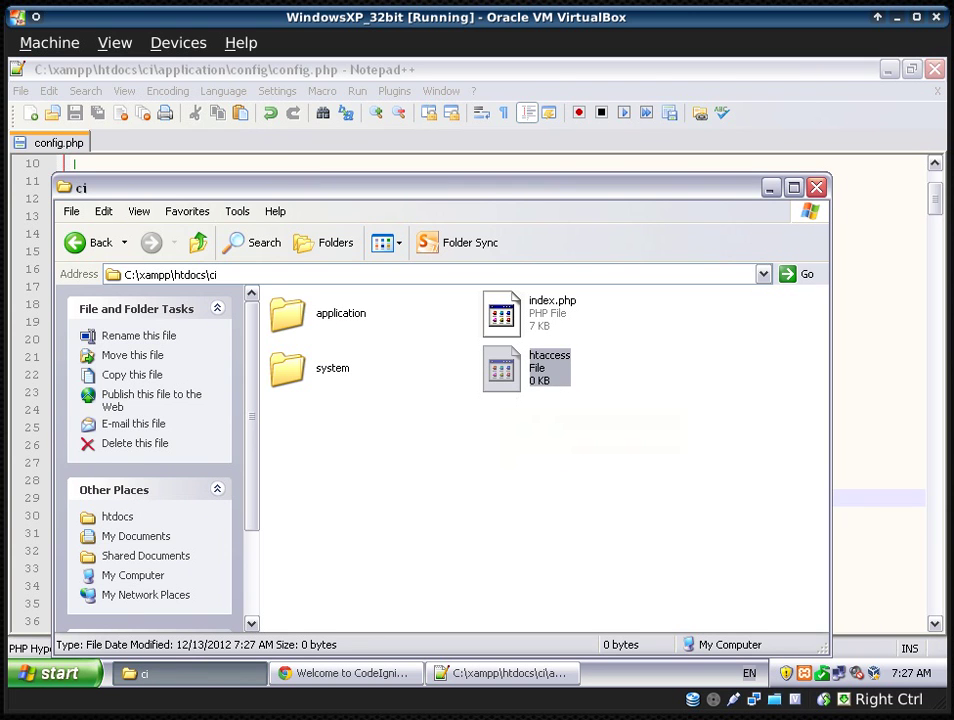
right_click(558, 373)
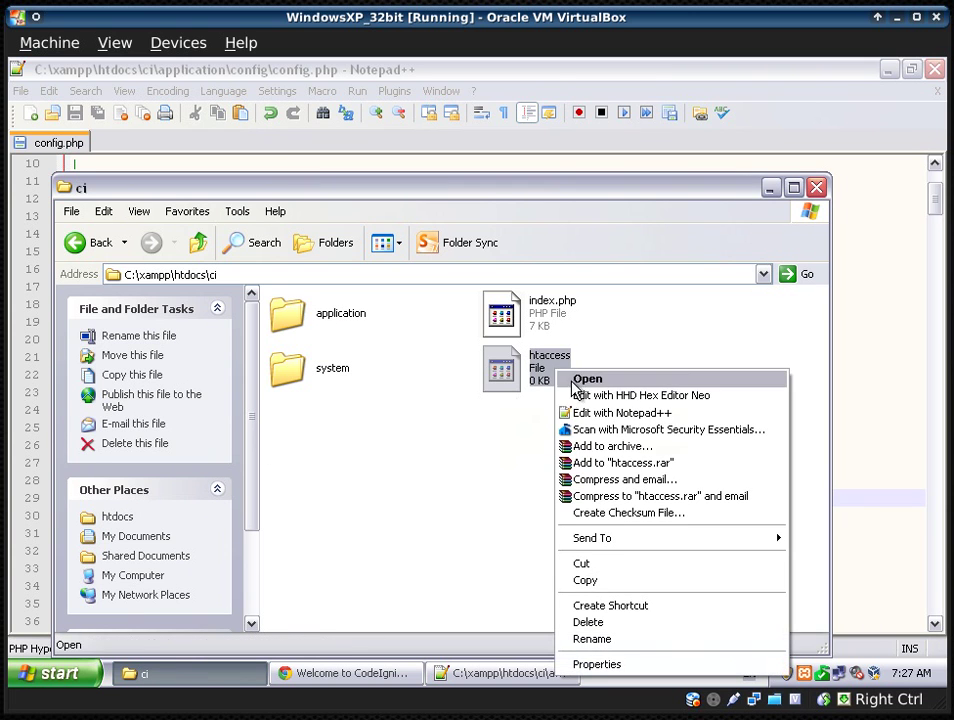
- Open the empty htaccess file with Notepad++ and paste the copied rewrite rules into it
click(612, 415)
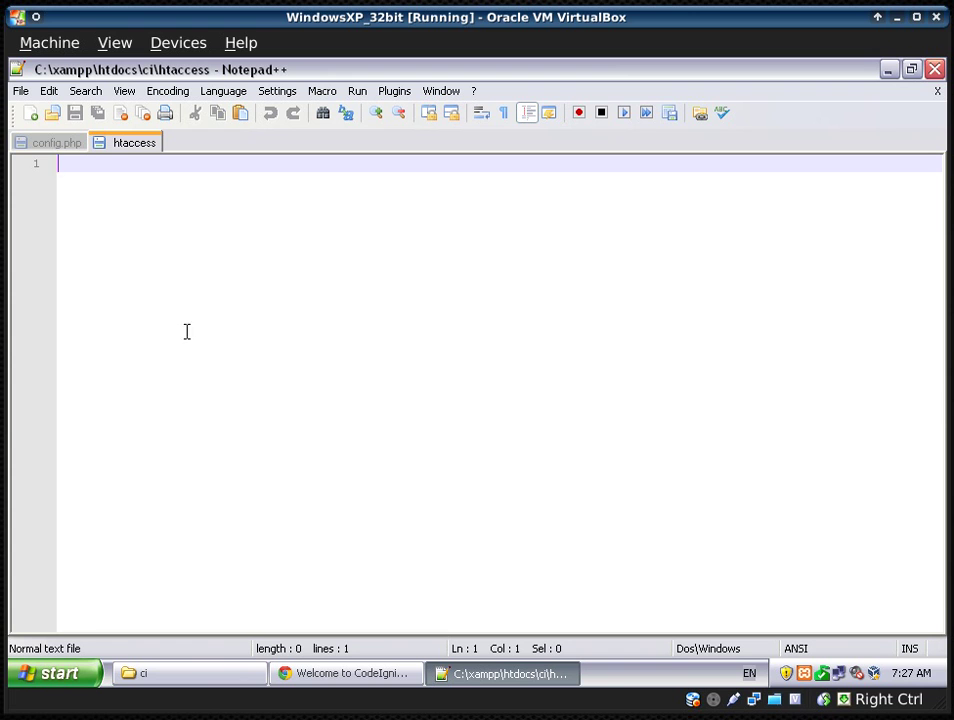
key(alt)
key(alt+Tab)
key(alt+Tab)
key(alt+Tab)
key(alt+Tab)
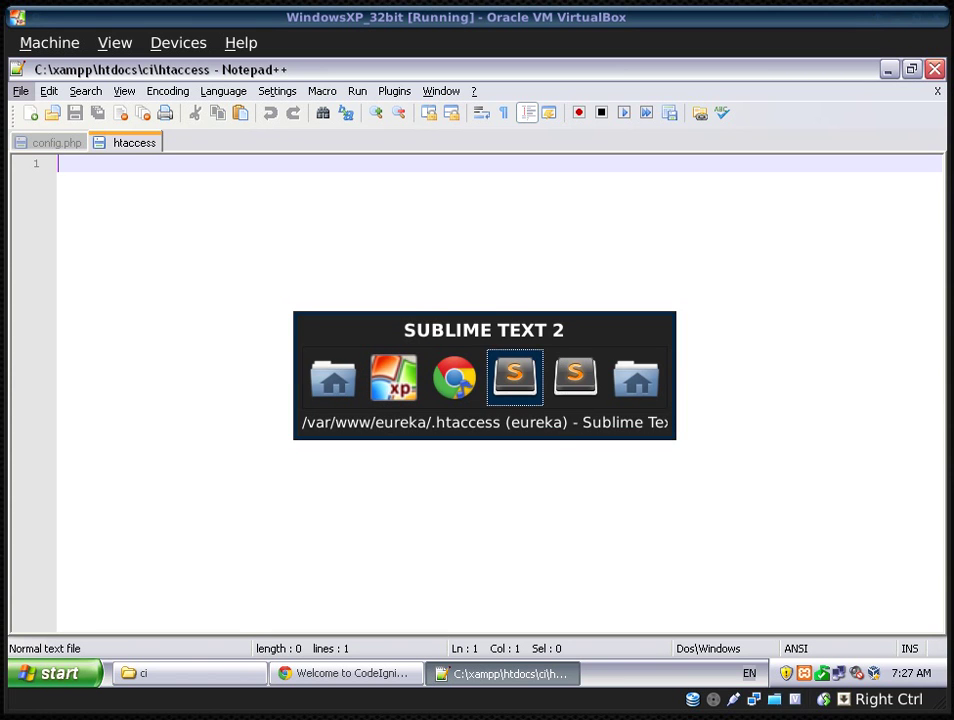
key(shift+alt+Tab)
key(Escape)
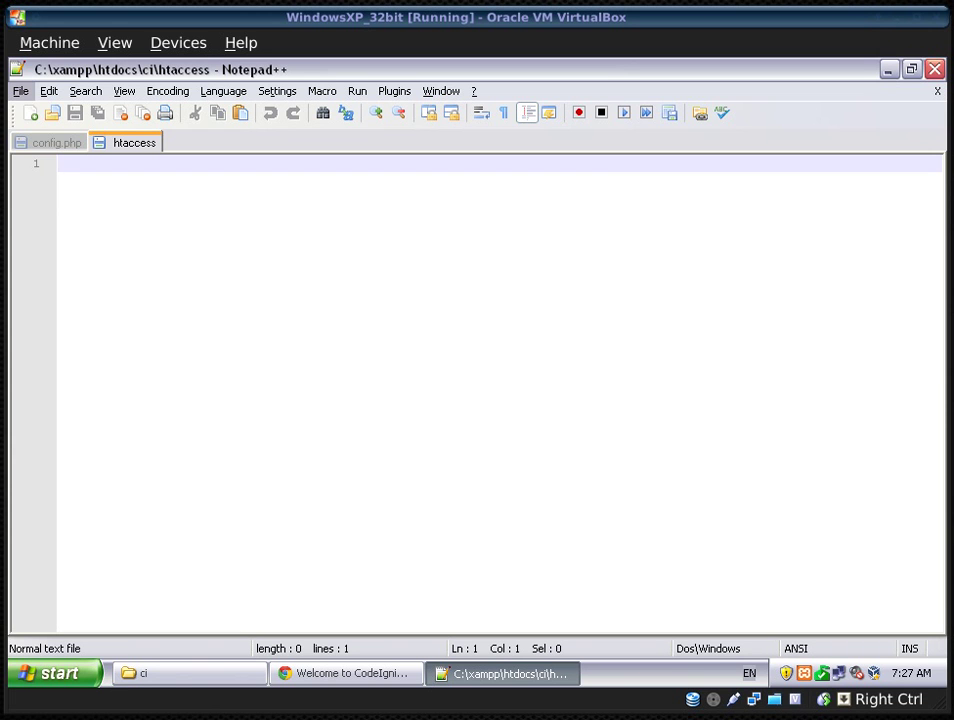
click(253, 268)
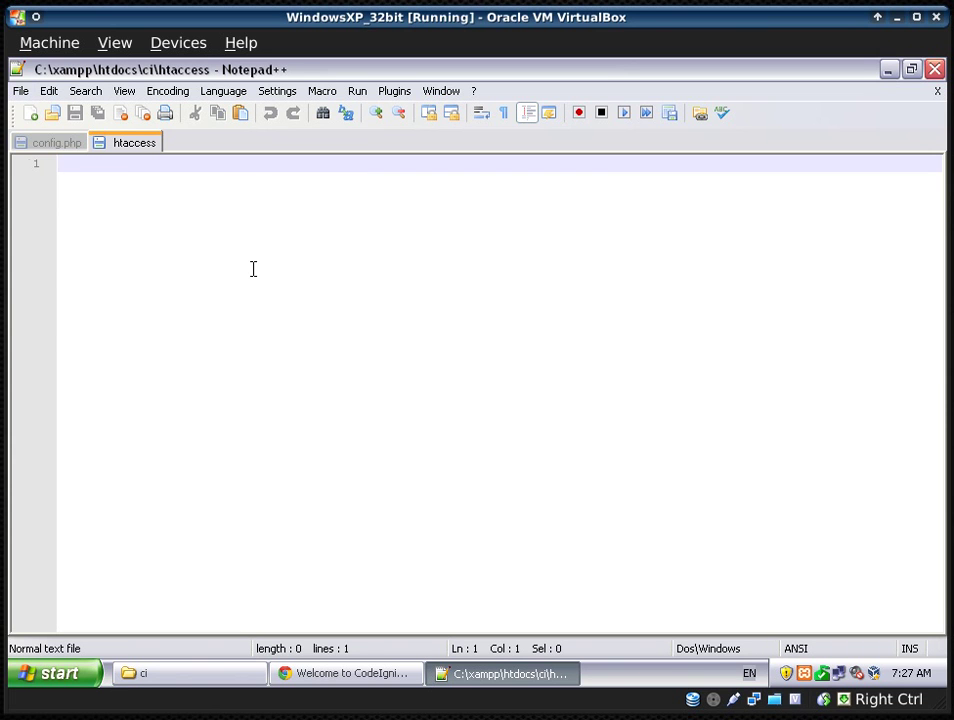
key(ctrl+v)
- Remove the blank lines in the lower part of htaccess, around the IfModule blocks and RewriteCond lines
click(176, 481)
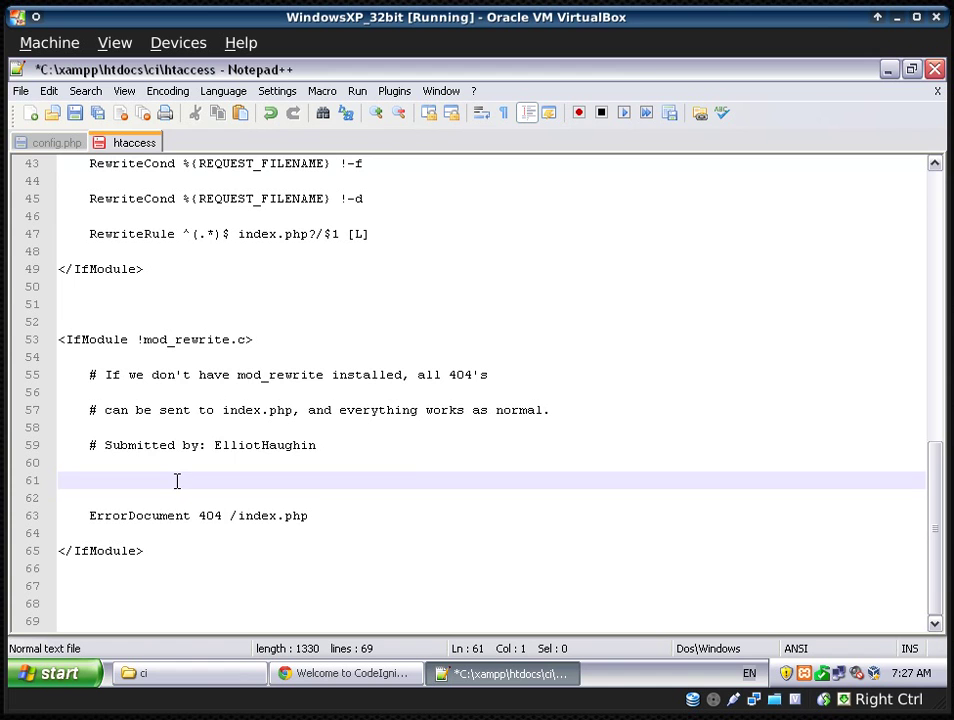
key(Up)
key(Delete)
key(Delete)
key(Delete)
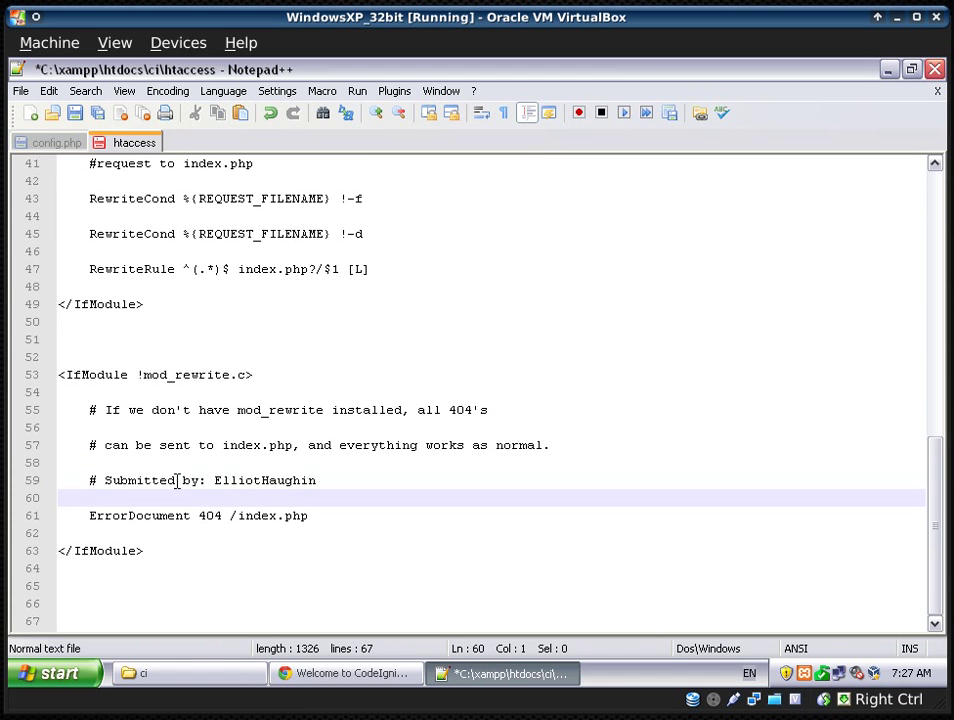
key(Up)
key(Up)
key(Delete)
key(Up)
key(Up)
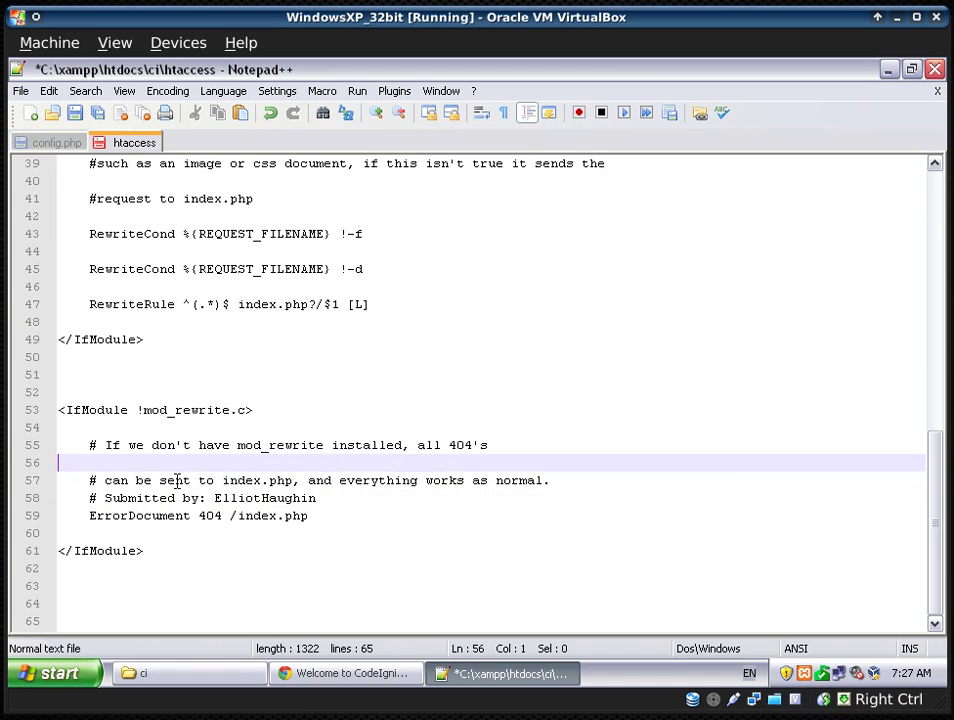
key(Delete)
key(Up)
key(Up)
key(Delete)
key(Down)
key(Down)
key(Down)
key(Down)
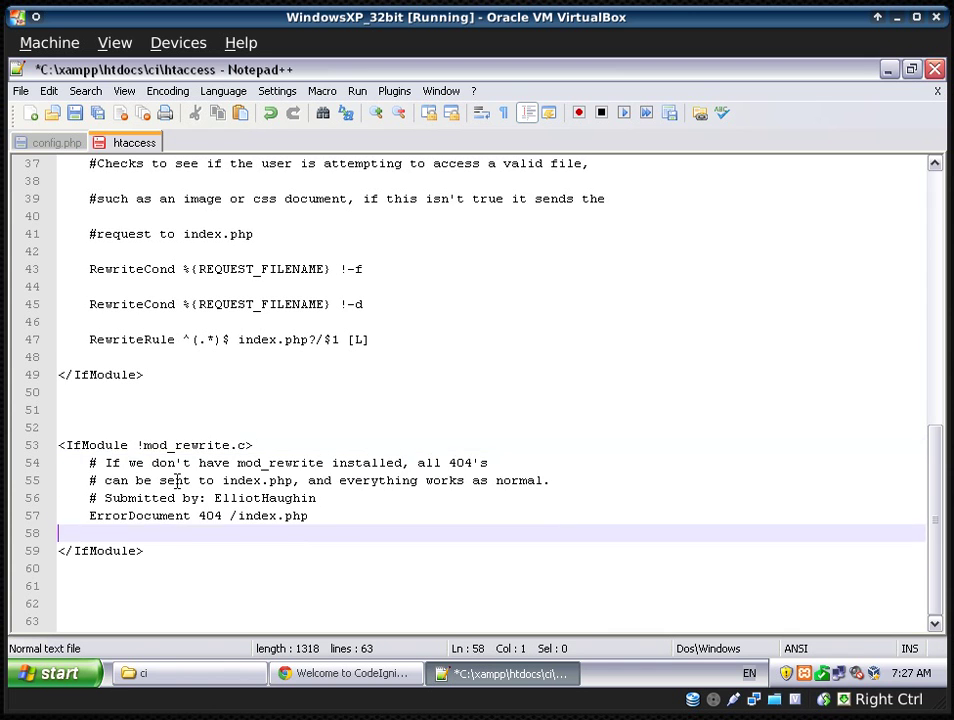
key(Delete)
key(Up)
key(Up)
key(Up)
key(Up)
key(Up)
key(Up)
key(Up)
key(Up)
key(Delete)
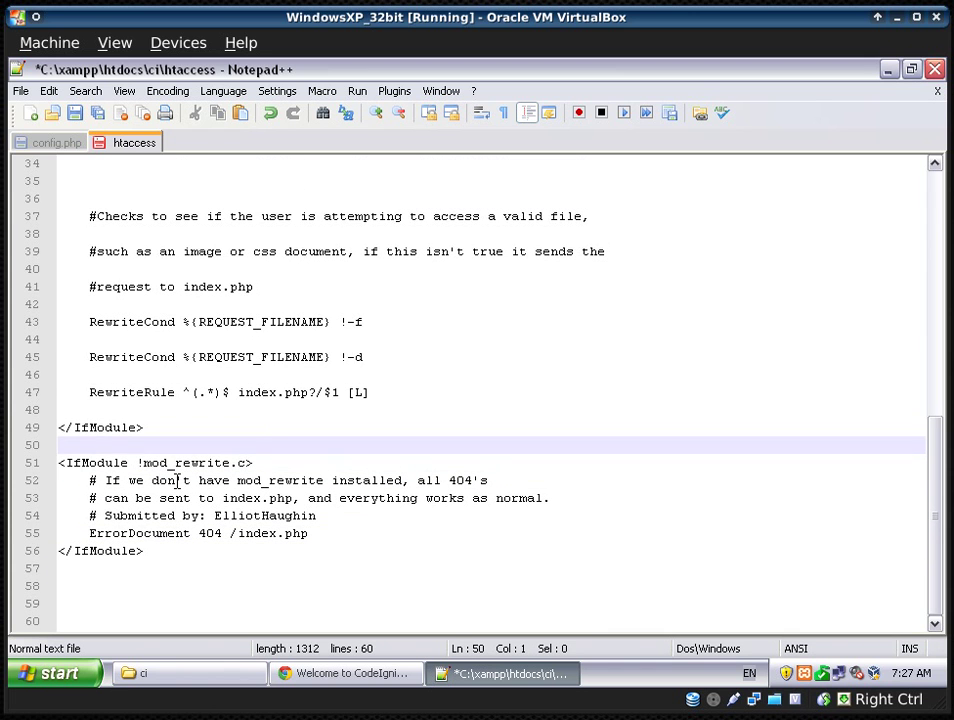
key(Delete)
key(Delete)
key(Up)
key(Up)
key(Delete)
key(Up)
key(Up)
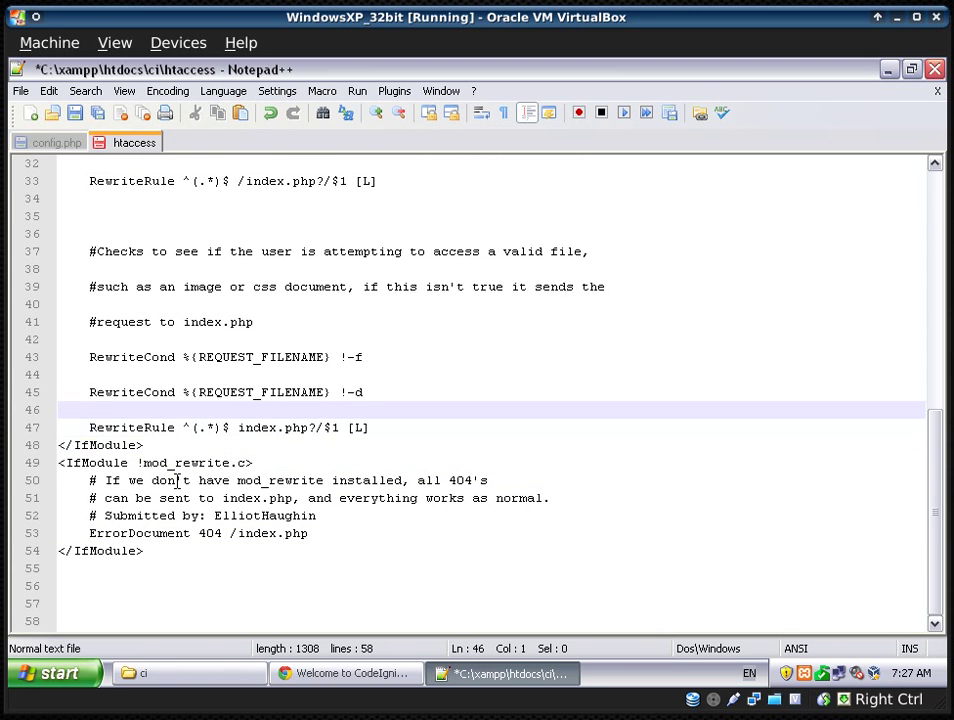
key(Delete)
key(Up)
key(Up)
key(Delete)
key(Up)
key(Up)
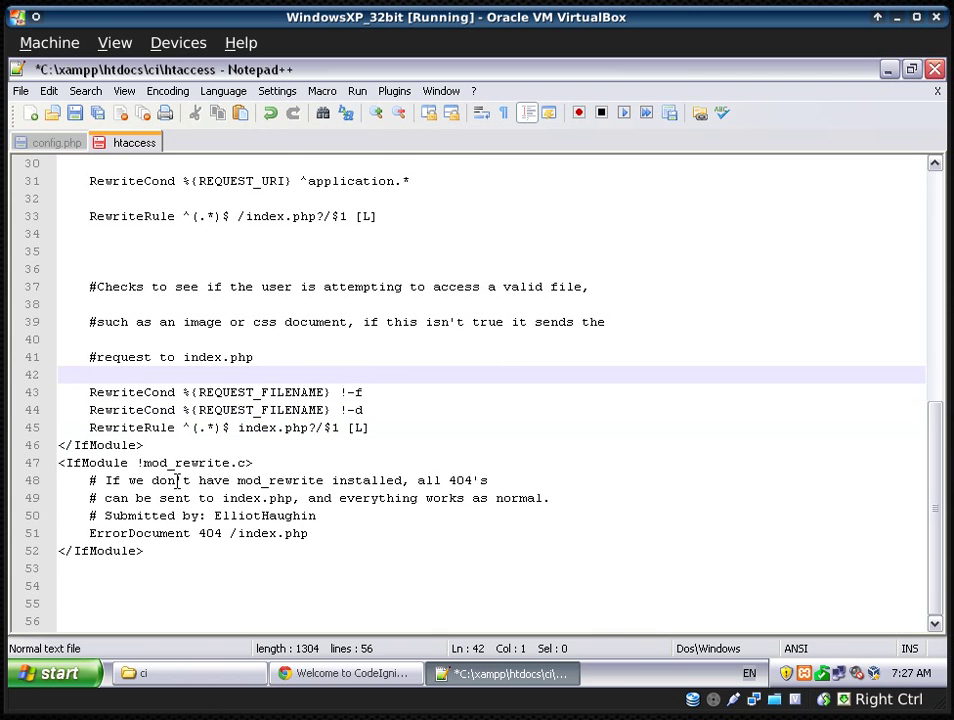
key(Delete)
key(Up)
key(Up)
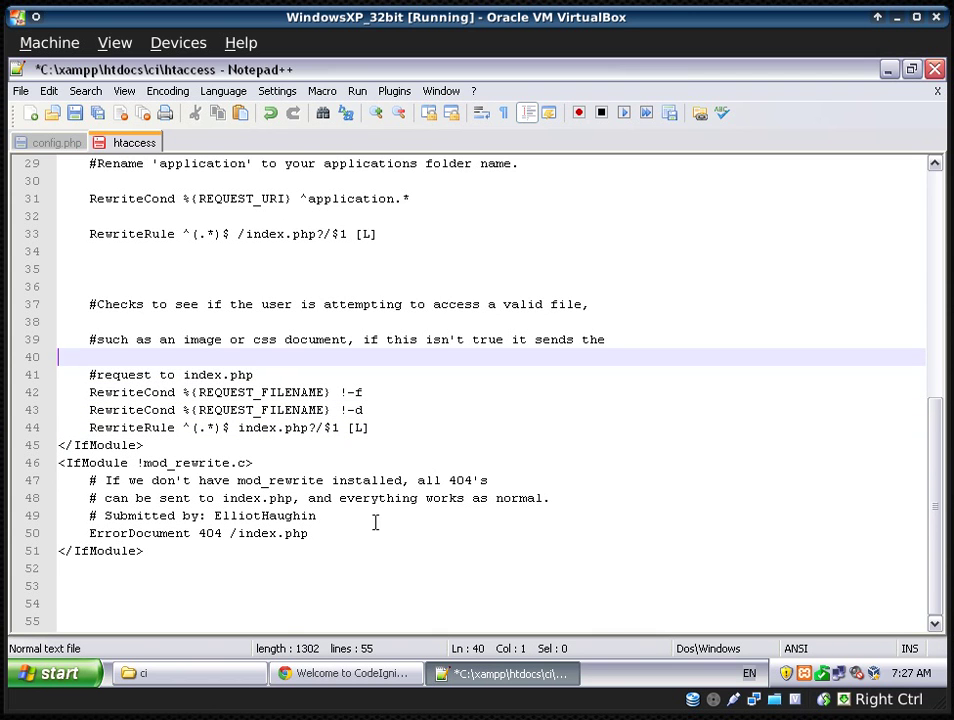
- Remove the remaining blank lines near the top of htaccess, around lines 6 and 15
scroll(383, 520, up, 3)
scroll(234, 396, up, 4)
scroll(195, 400, up, 3)
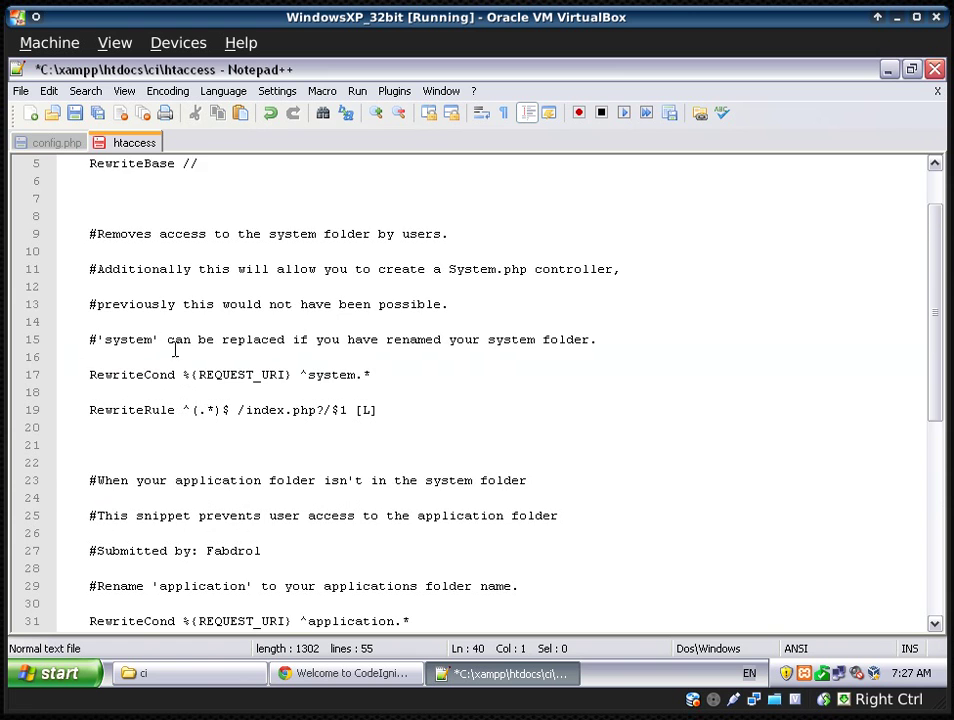
click(108, 256)
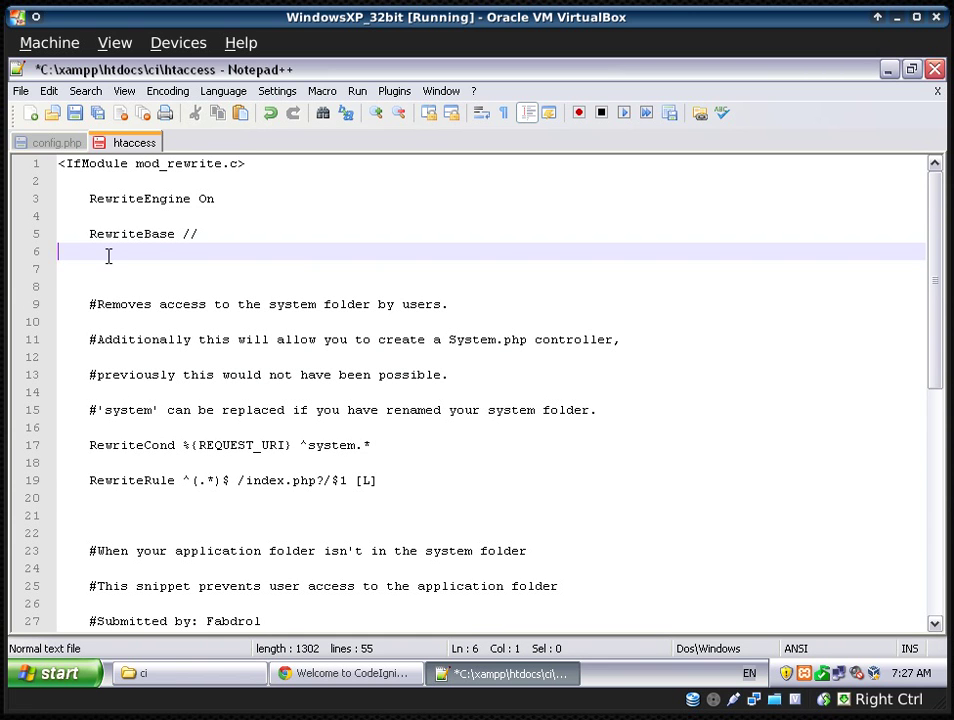
key(Delete)
key(Delete)
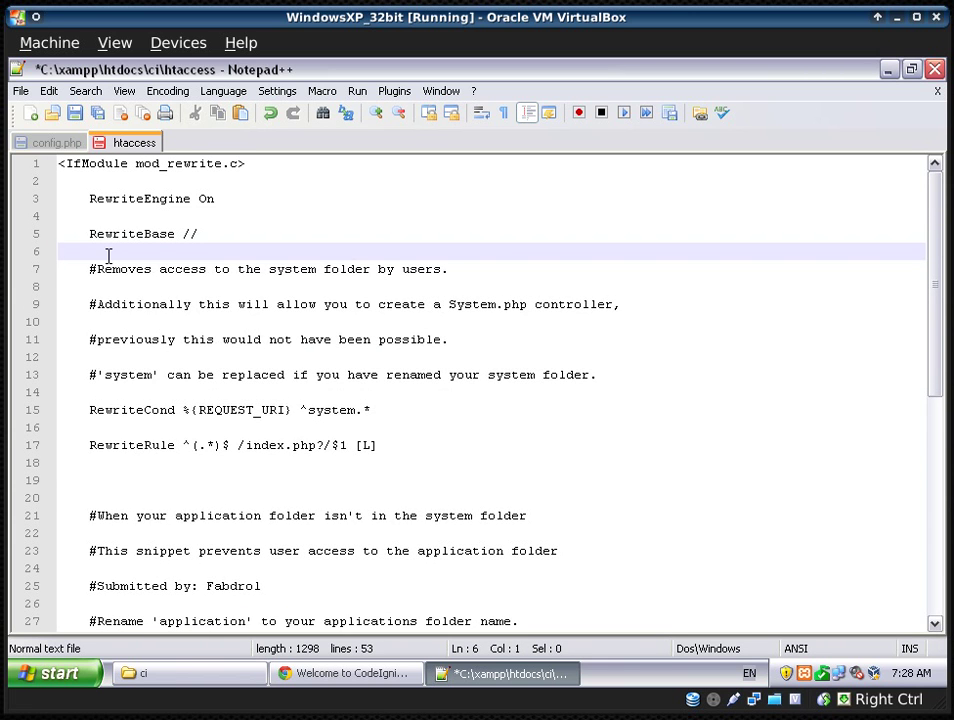
key(Delete)
key(Up)
key(Up)
key(Delete)
key(Up)
key(Up)
key(Delete)
key(Down)
key(Down)
key(Down)
key(Down)
key(Down)
key(Down)
key(Down)
key(Down)
key(Down)
key(Down)
key(Down)
key(Down)
key(Down)
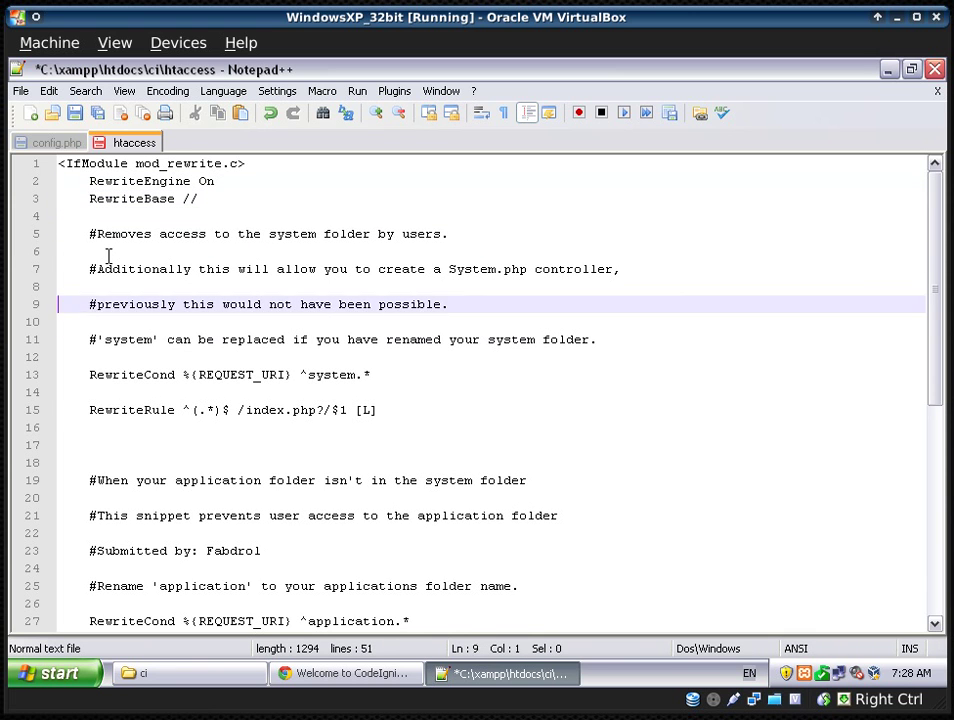
key(Down)
key(Delete)
key(Delete)
key(Delete)
key(Delete)
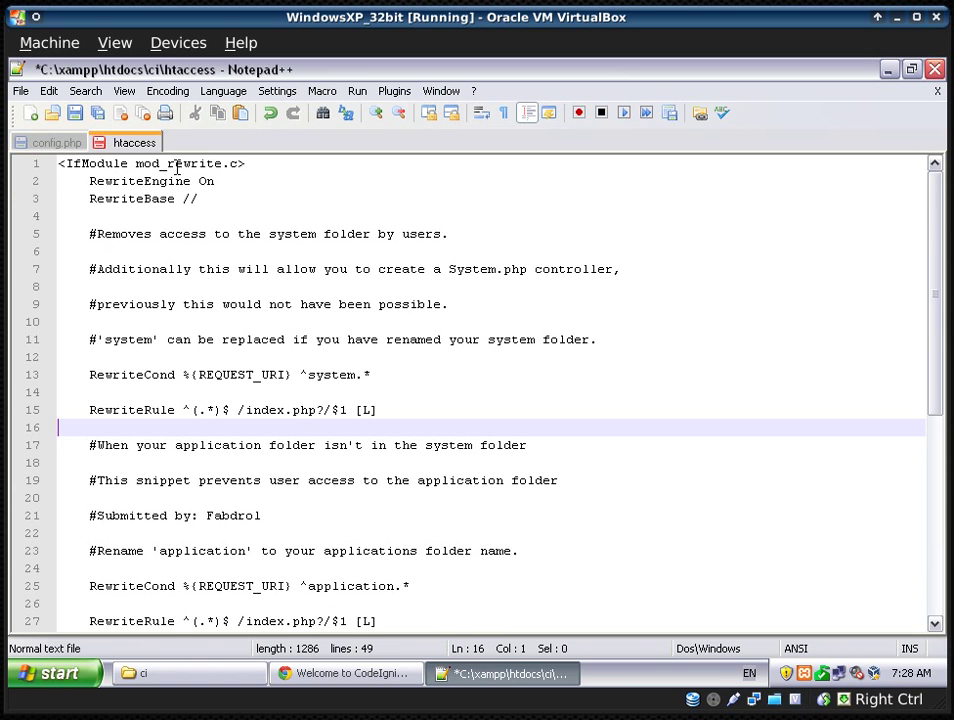
click(193, 200)
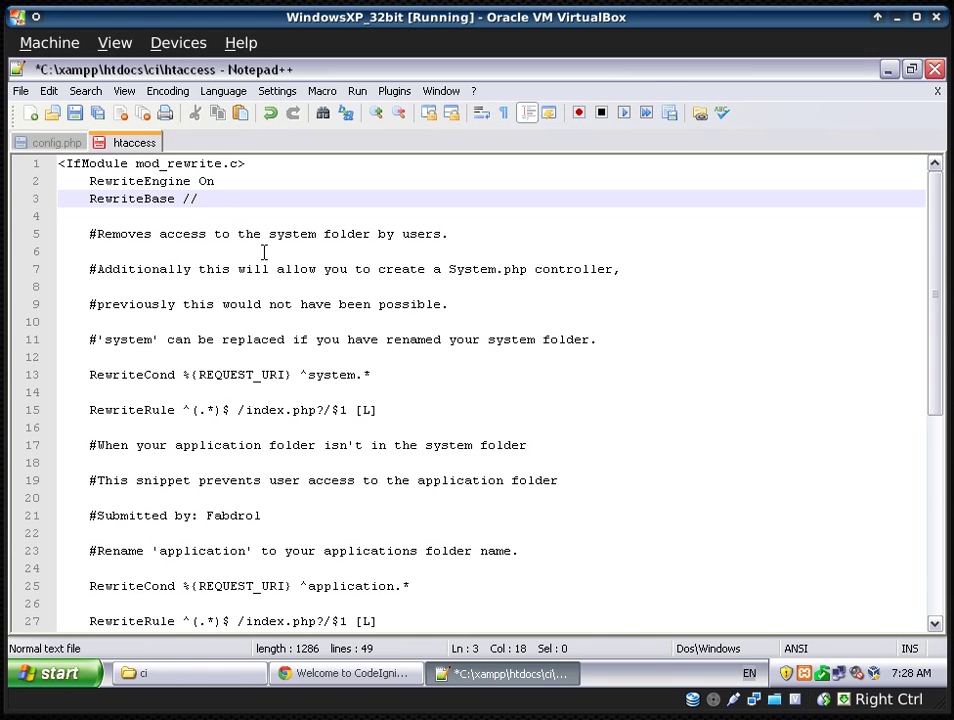
- Type ci between the RewriteBase slashes to make it /ci/, then save htaccess
text(ci)
key(ctrl+s)
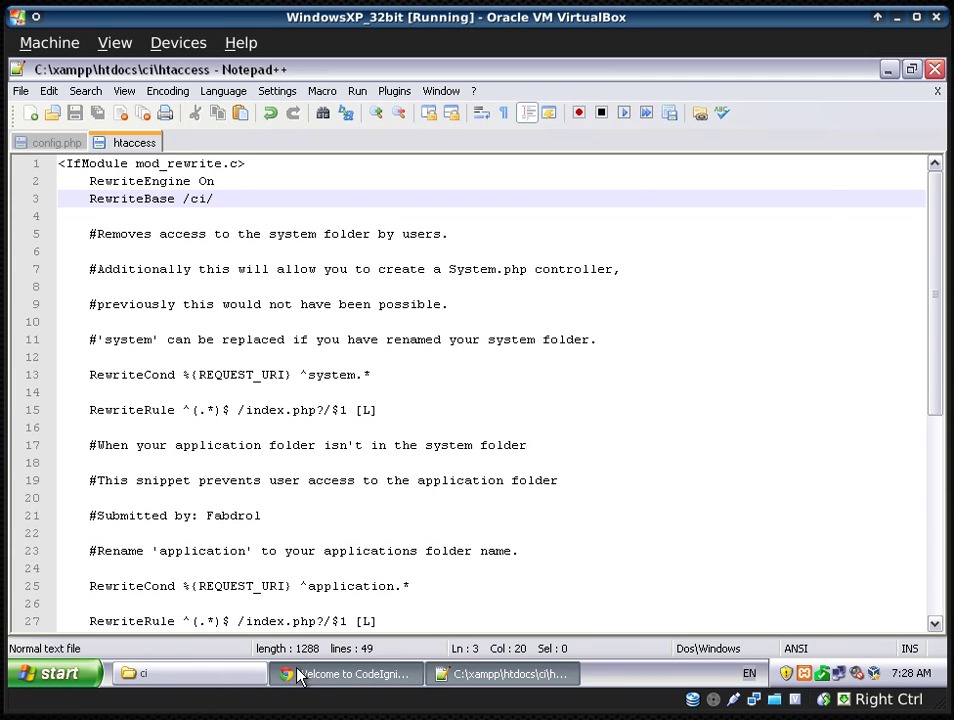
- Try renaming htaccess to .htaccess in Explorer and dismiss the missing file name error
click(230, 673)
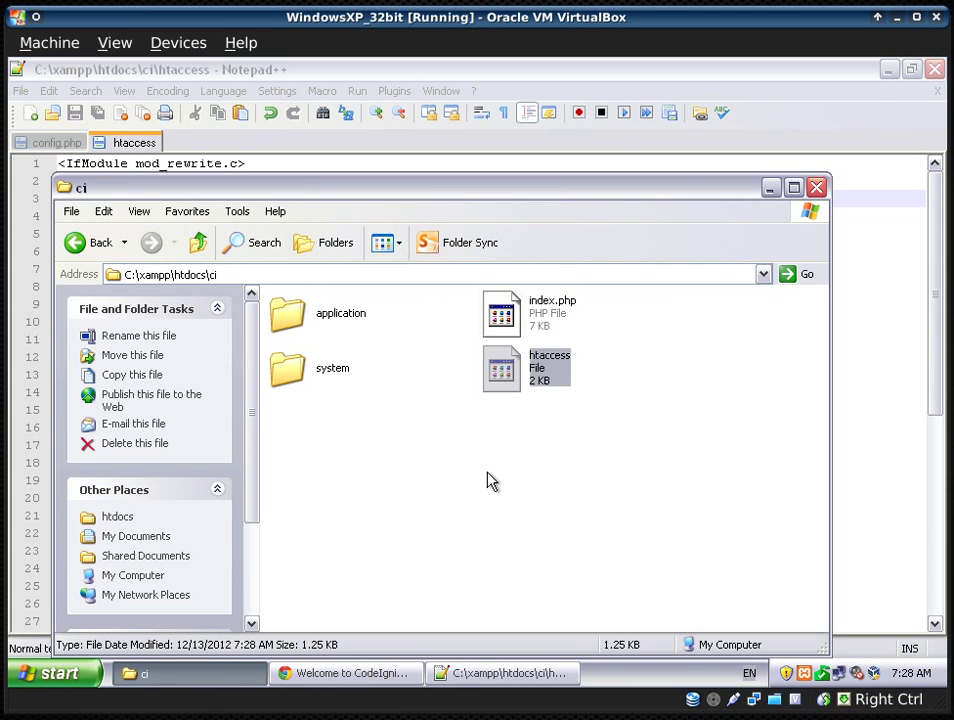
right_click(555, 382)
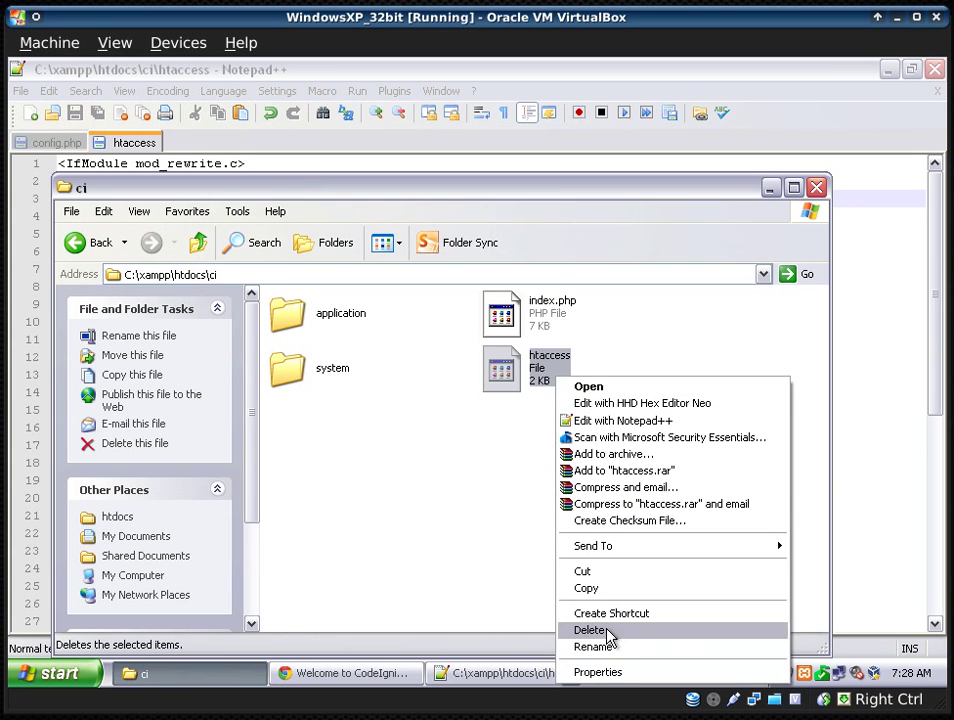
click(593, 647)
key(Home)
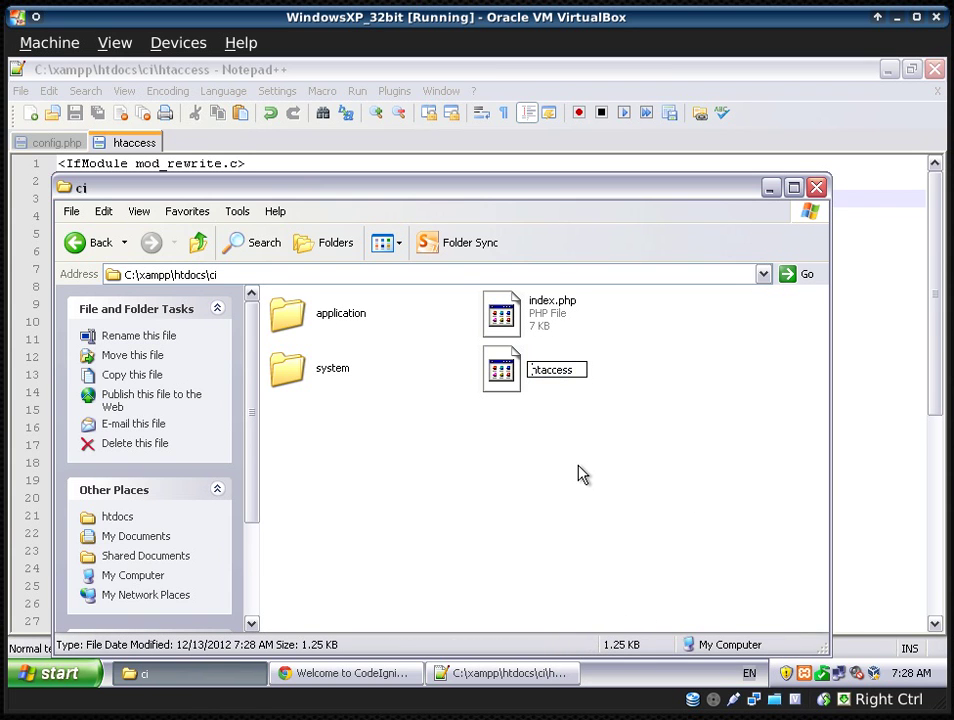
text(.)
key(Return)
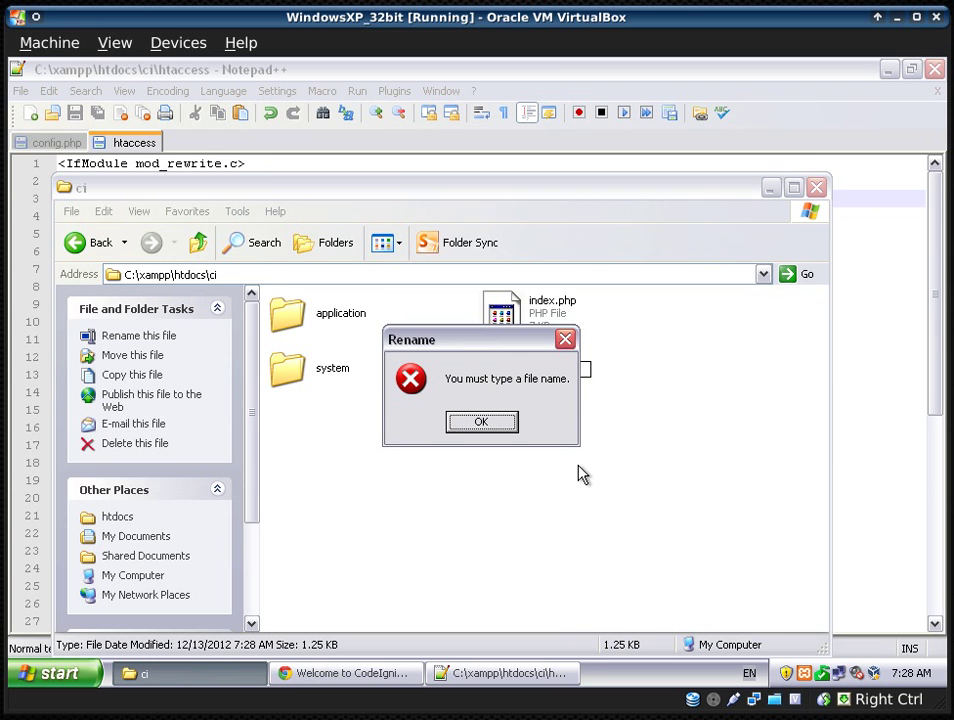
click(505, 425)
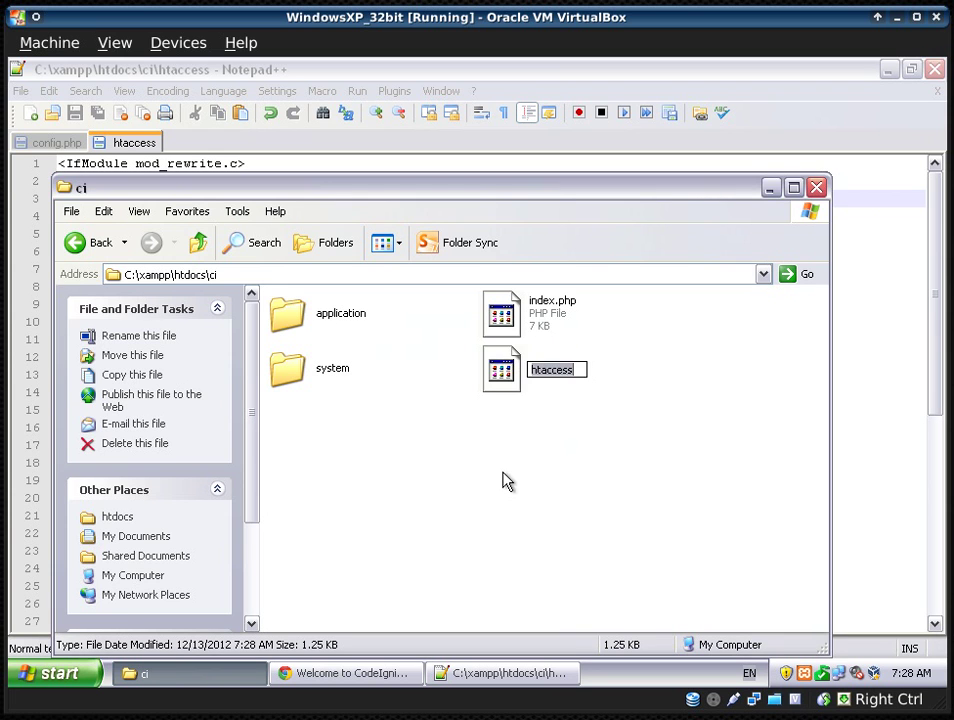
click(495, 488)
- Bring up the Windows Start menu
key(super)
key(Escape)
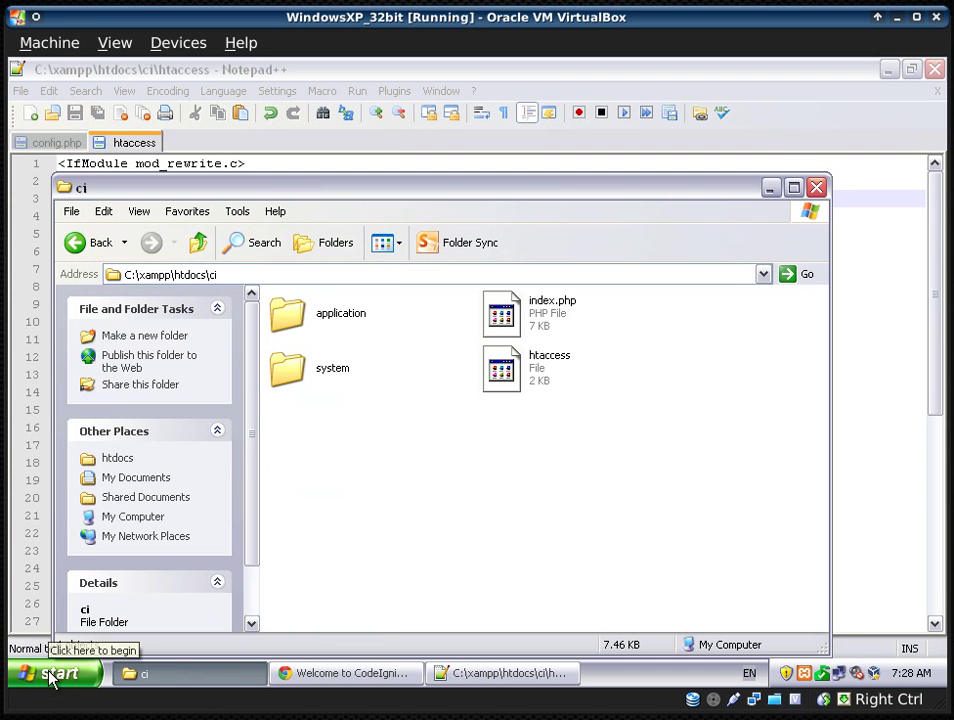
click(51, 677)
- Open Command Prompt, change to \xampp\htdocs\ci and list its files with dir
click(99, 455)
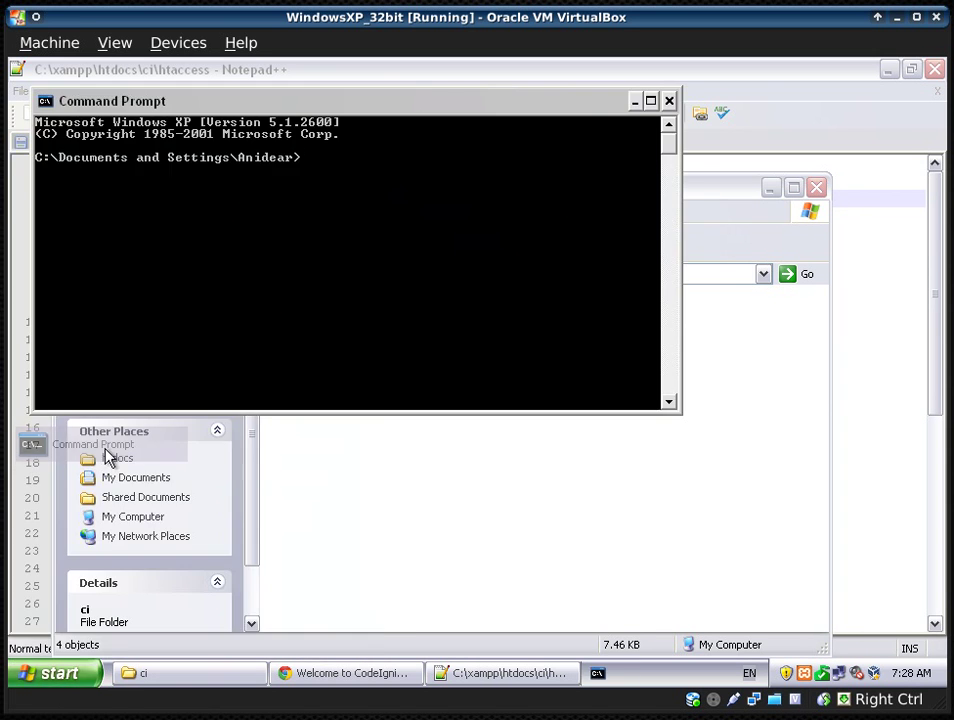
drag(383, 113, 548, 478)
text(cd)
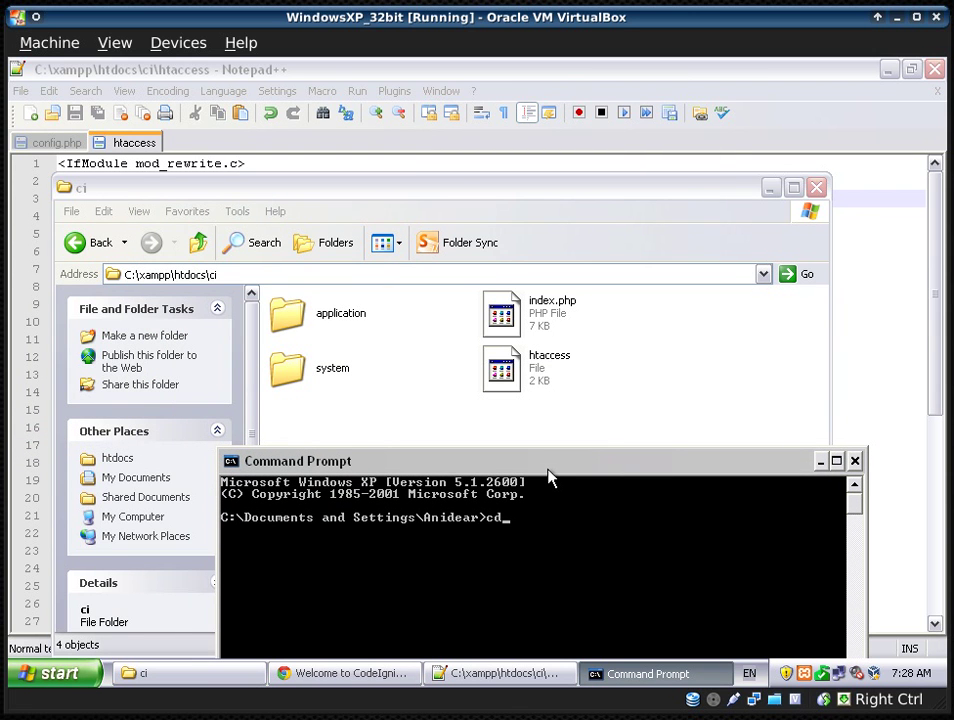
text( \xampp)
key(Return)
text(dir)
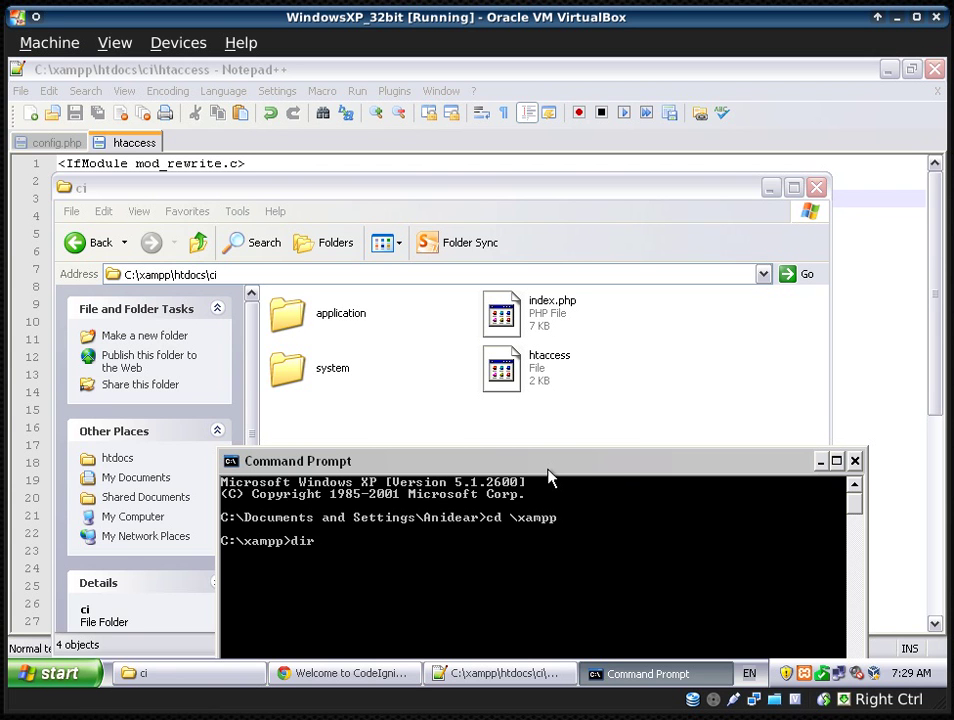
key(Return)
drag(548, 469, 613, 325)
text(cd htdocs)
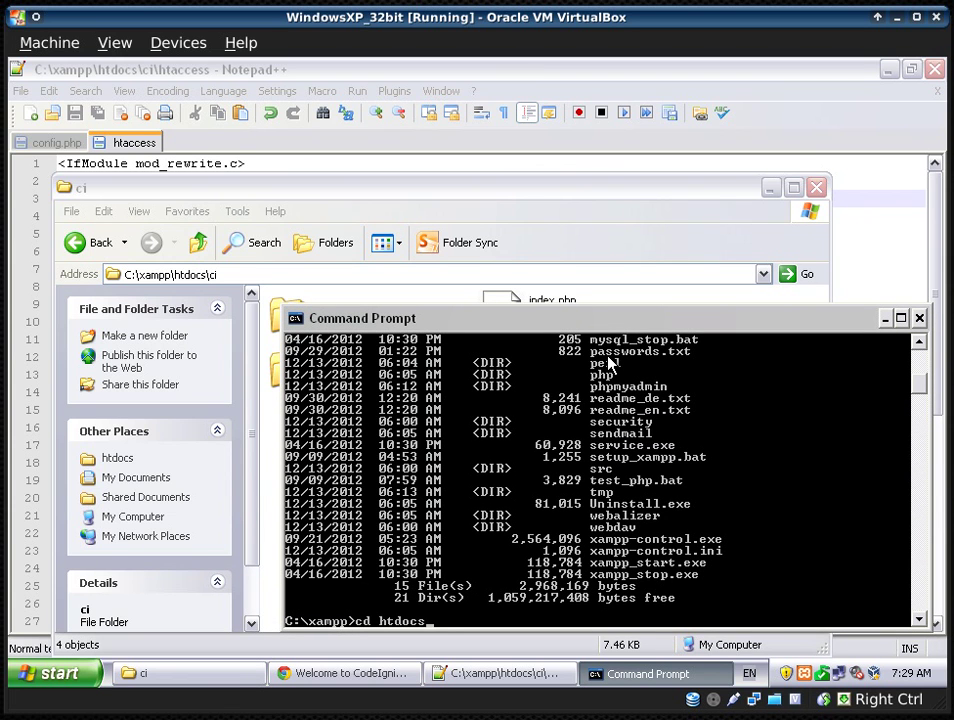
text(\ci)
key(Return)
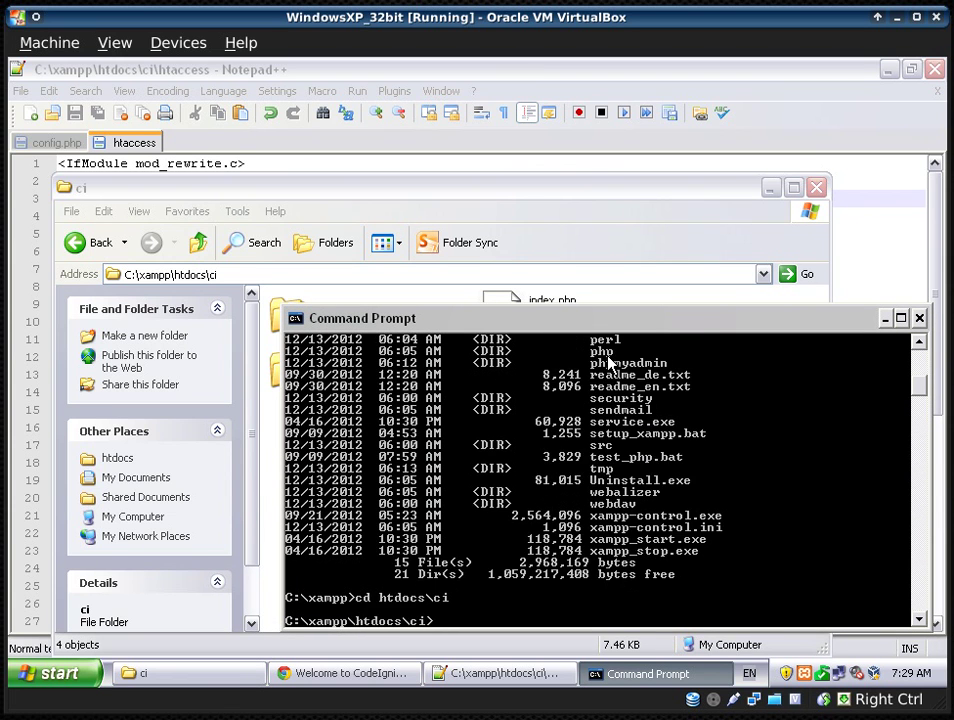
text(dir)
key(Return)
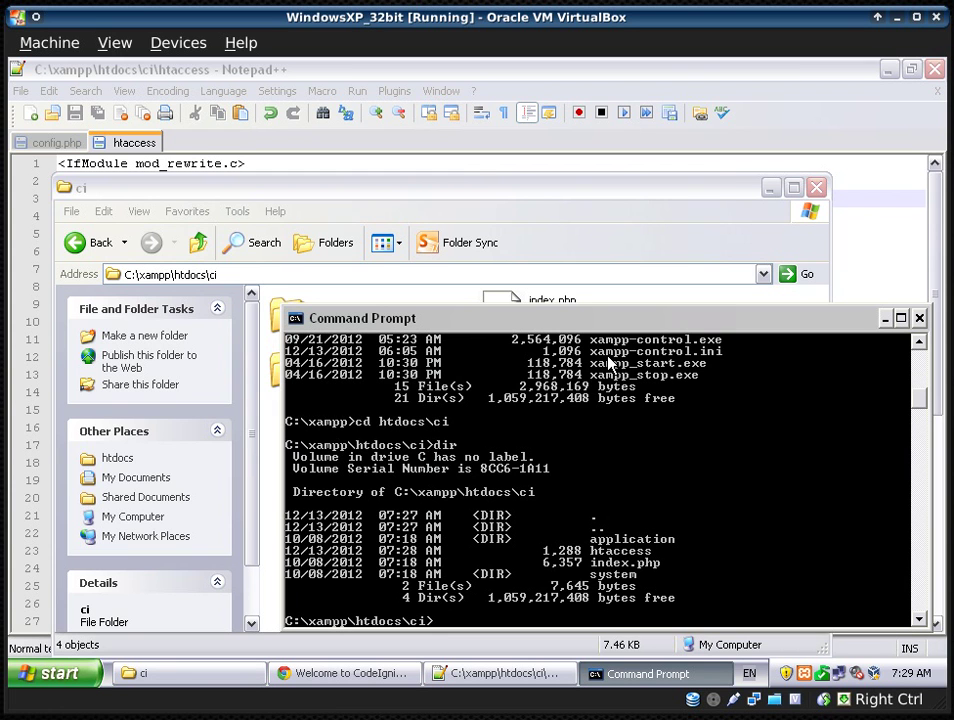
- Mark and select the htaccess name in the console's directory listing
right_click(597, 549)
click(600, 560)
drag(591, 551, 652, 552)
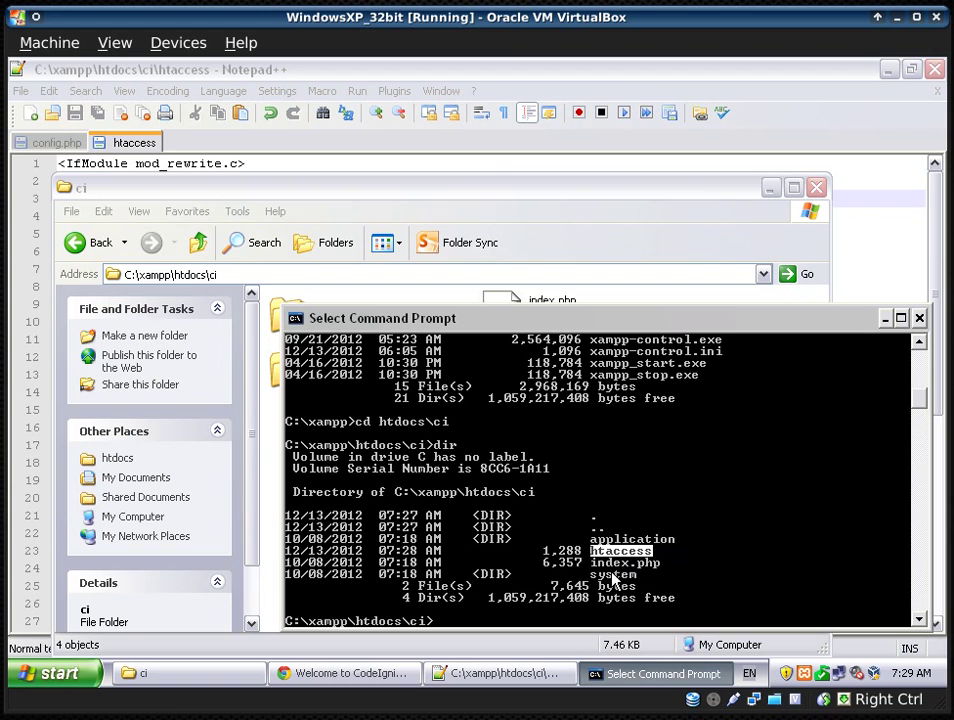
click(524, 588)
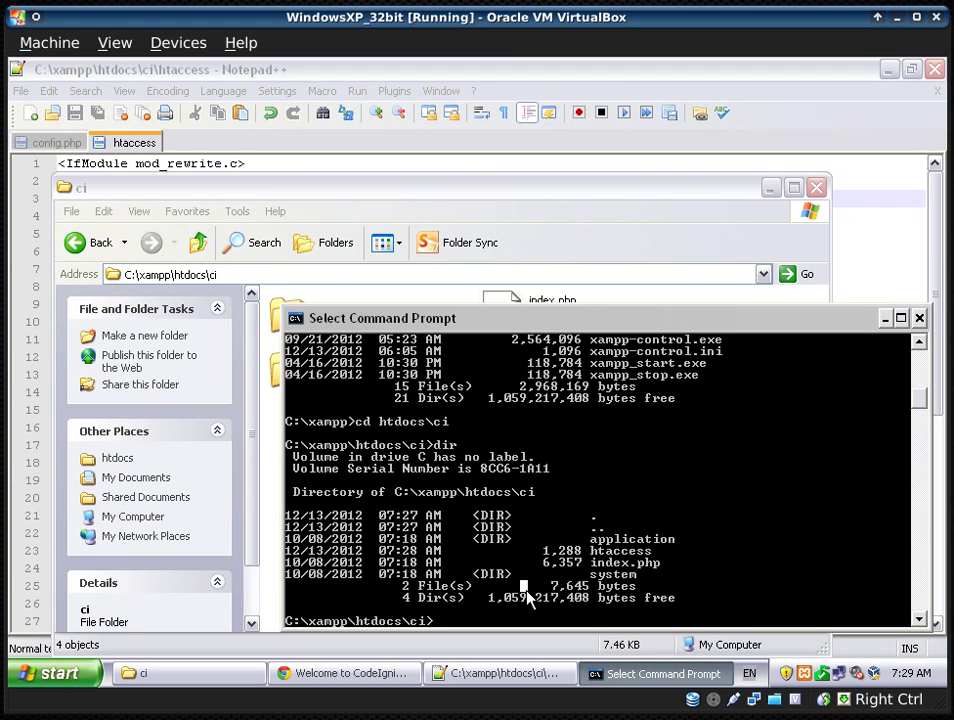
key(Escape)
- Try renaming htaccess to .htaccess with the mov and mv commands, which fail
text(mov htaccess)
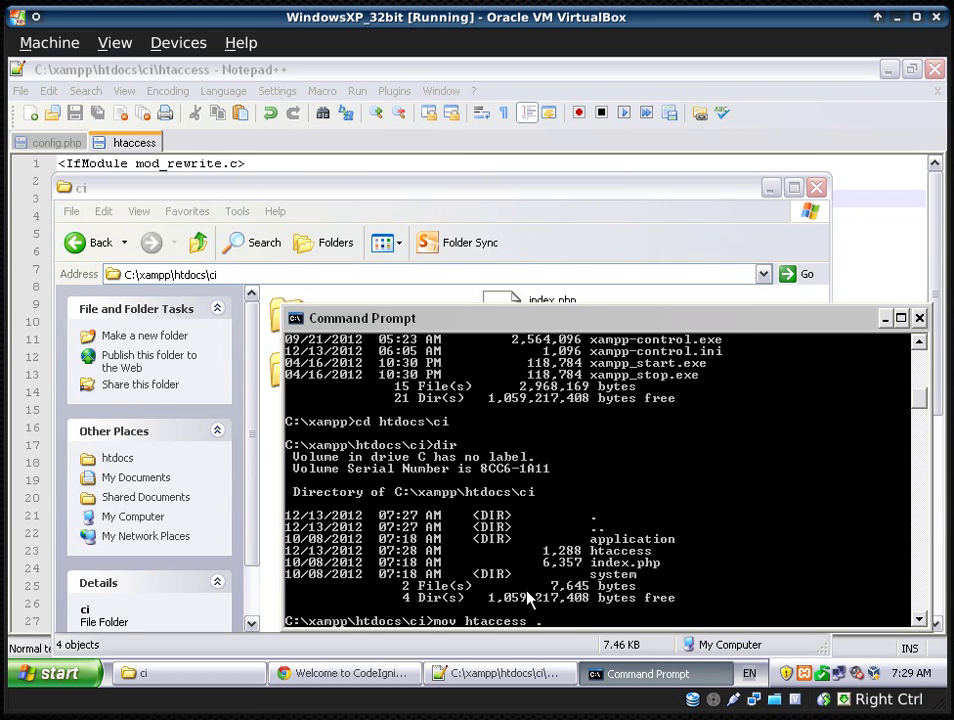
text( .htaccess)
key(Return)
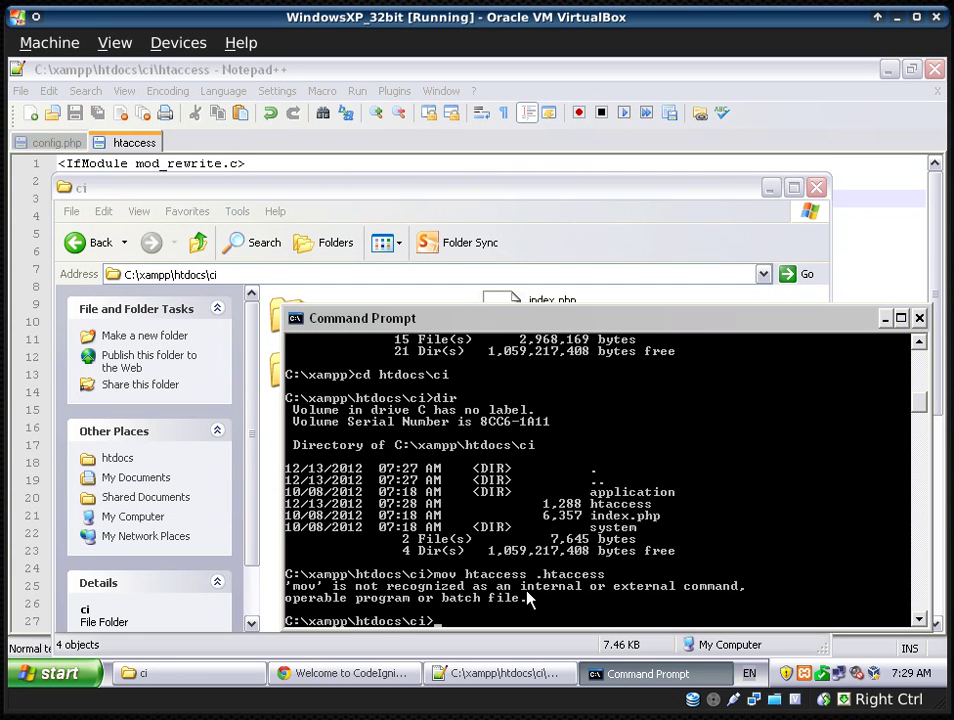
key(Up)
key(Home)
key(Right)
key(Right)
key(BackSpace)
key(Return)
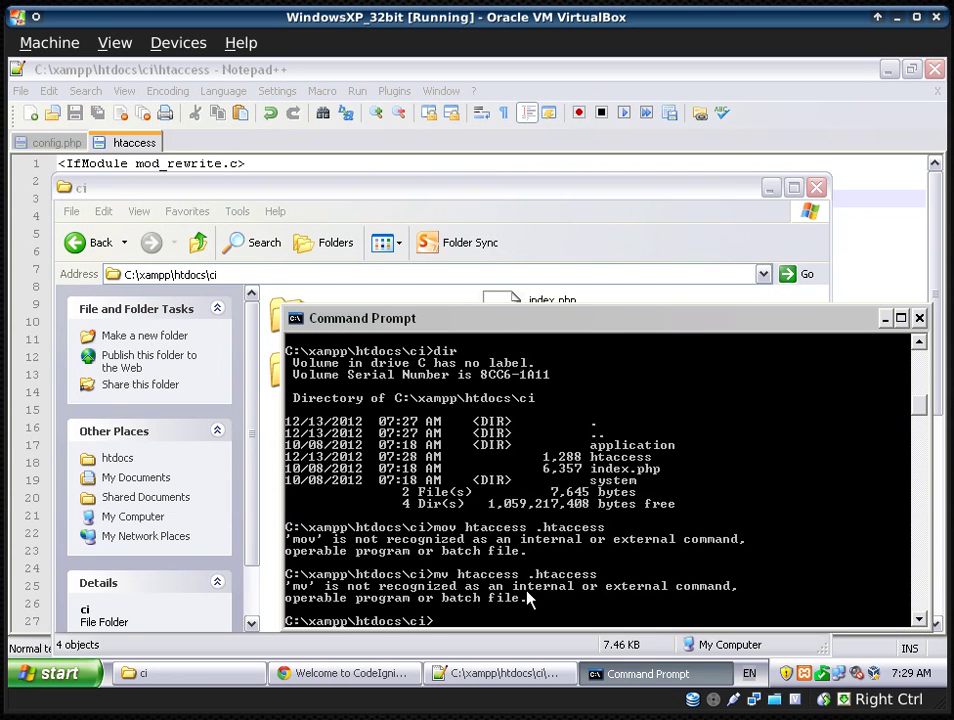
- Rename htaccess to .htaccess by running ren htaccess .htaccess
key(Up)
key(Home)
key(Right)
key(Delete)
key(BackSpace)
text(ren)
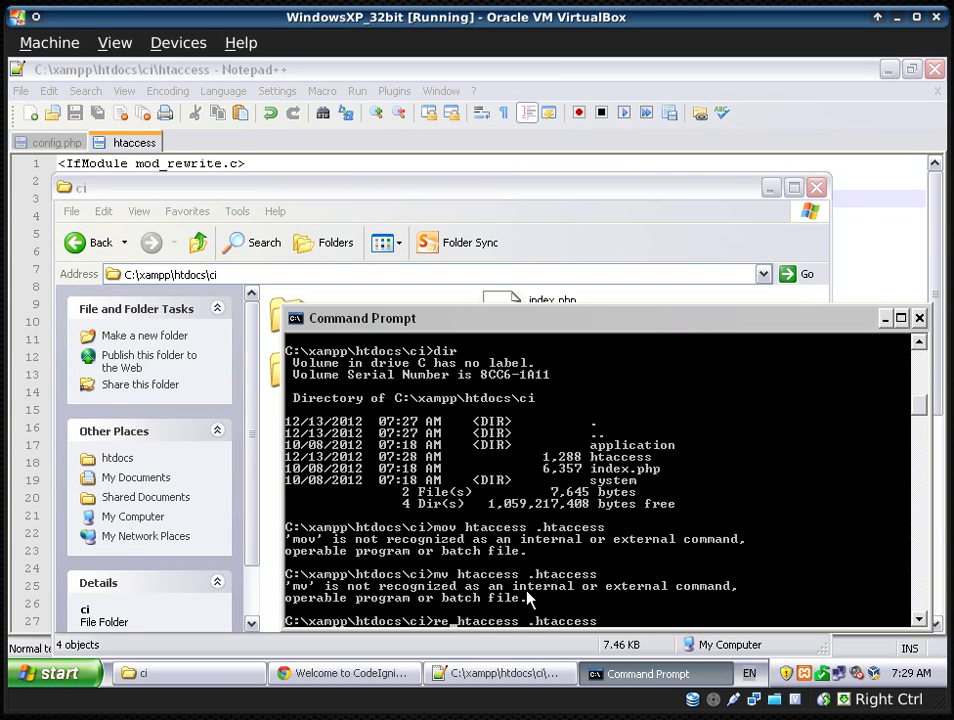
key(Return)
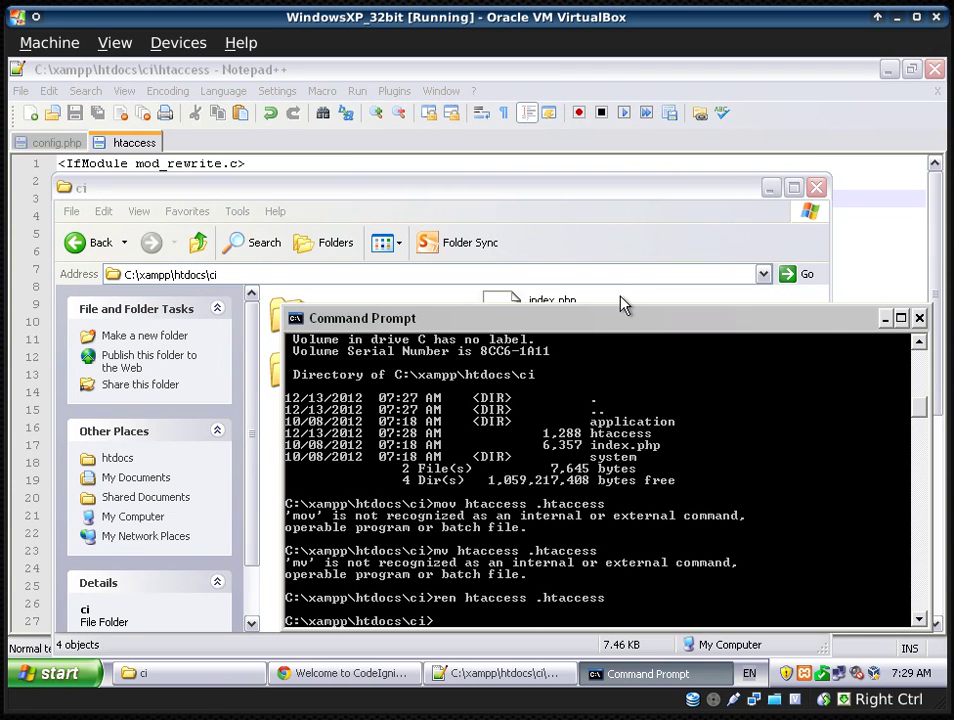
click(622, 303)
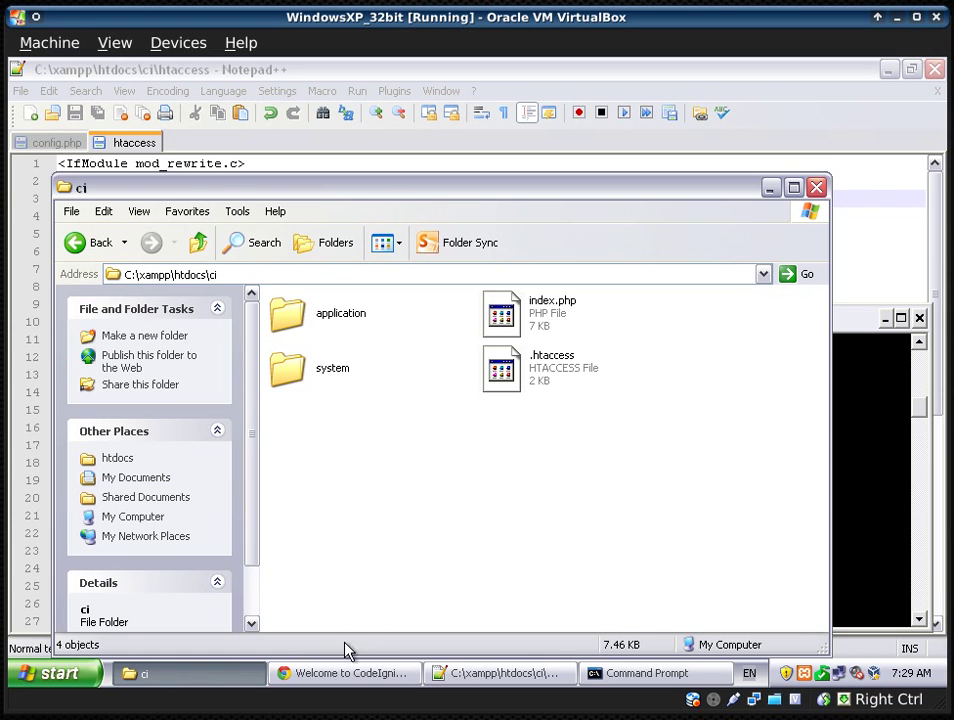
- Remove /index.php from the Chrome address and reload localhost/ci/welcome/index
click(366, 673)
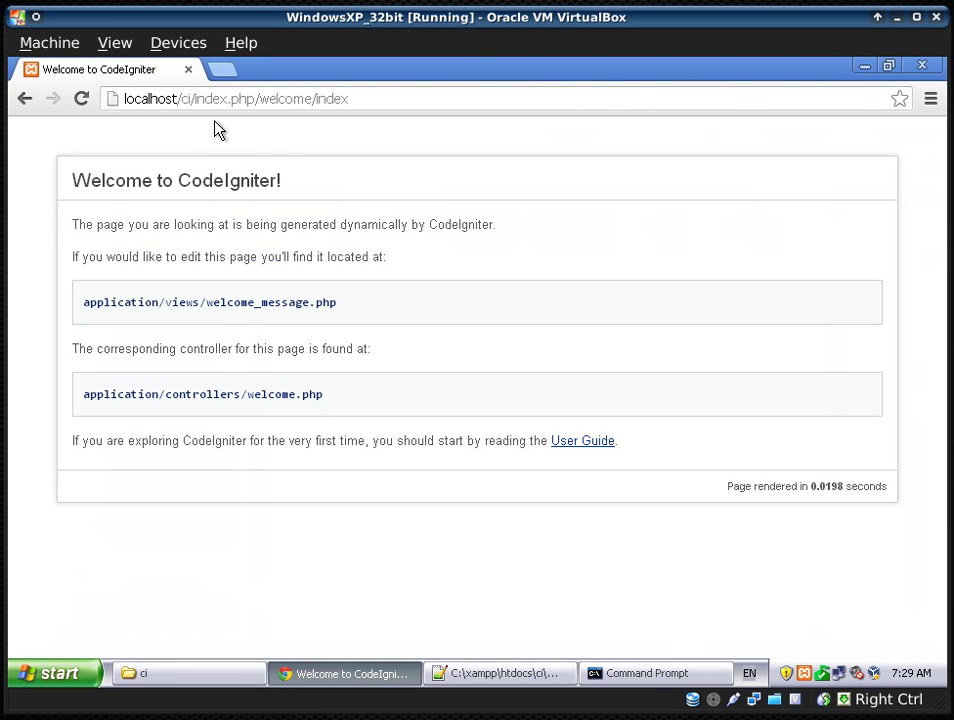
drag(254, 99, 194, 99)
key(BackSpace)
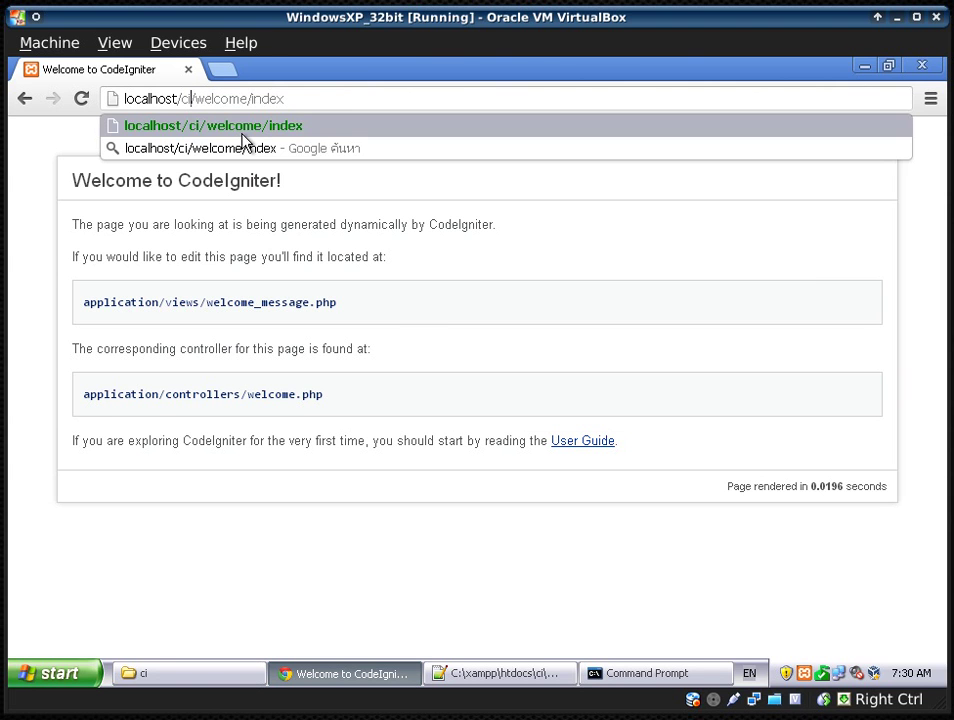
click(417, 348)
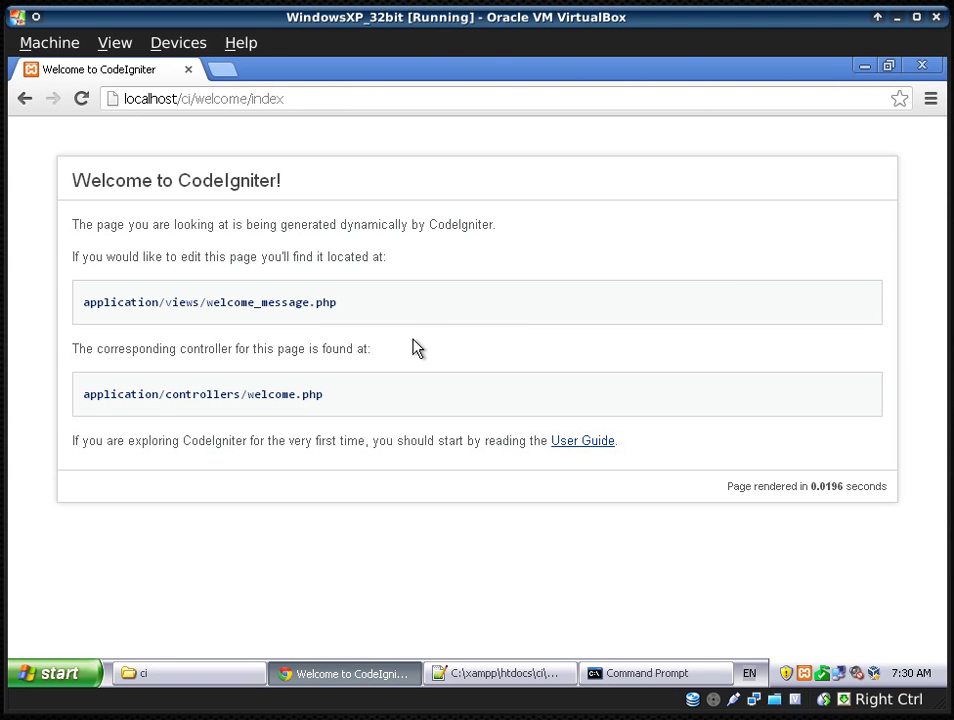
click(205, 99)
key(Return)
click(483, 675)
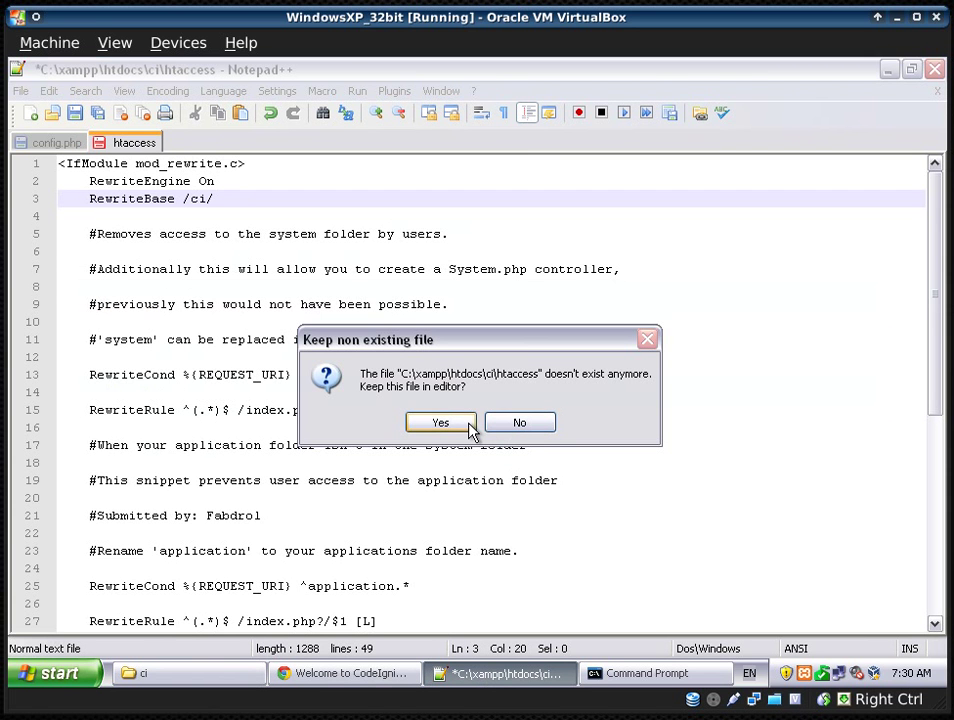
- Decline keeping the deleted htaccess tab open and scroll through config.php's settings
click(515, 424)
click(281, 287)
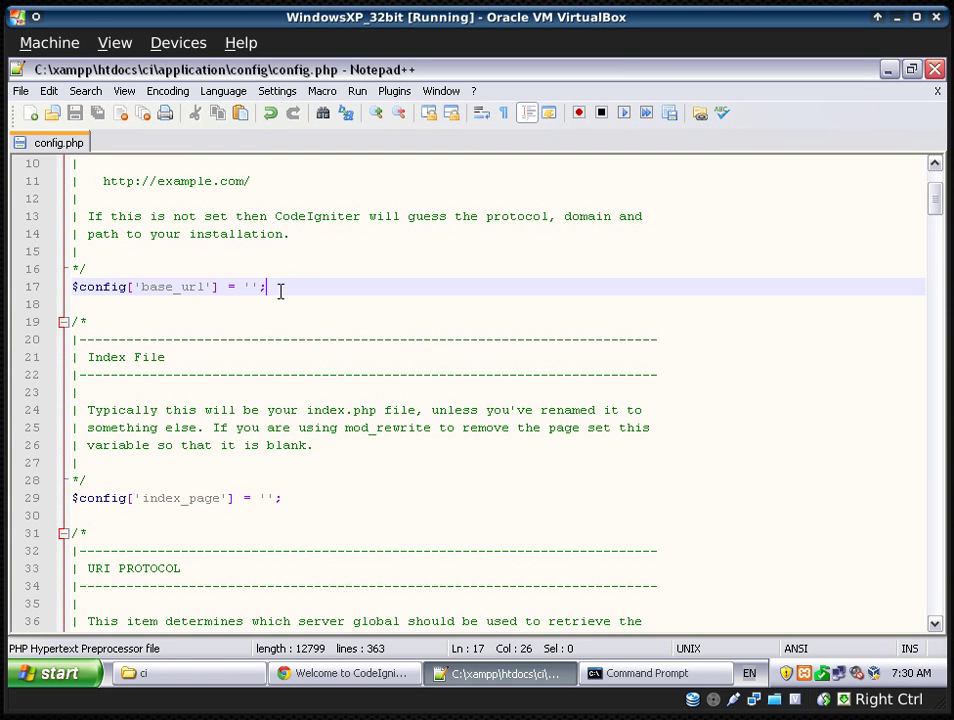
scroll(400, 486, down, 6)
scroll(400, 486, down, 2)
scroll(400, 486, up, 1)
scroll(400, 486, down, 11)
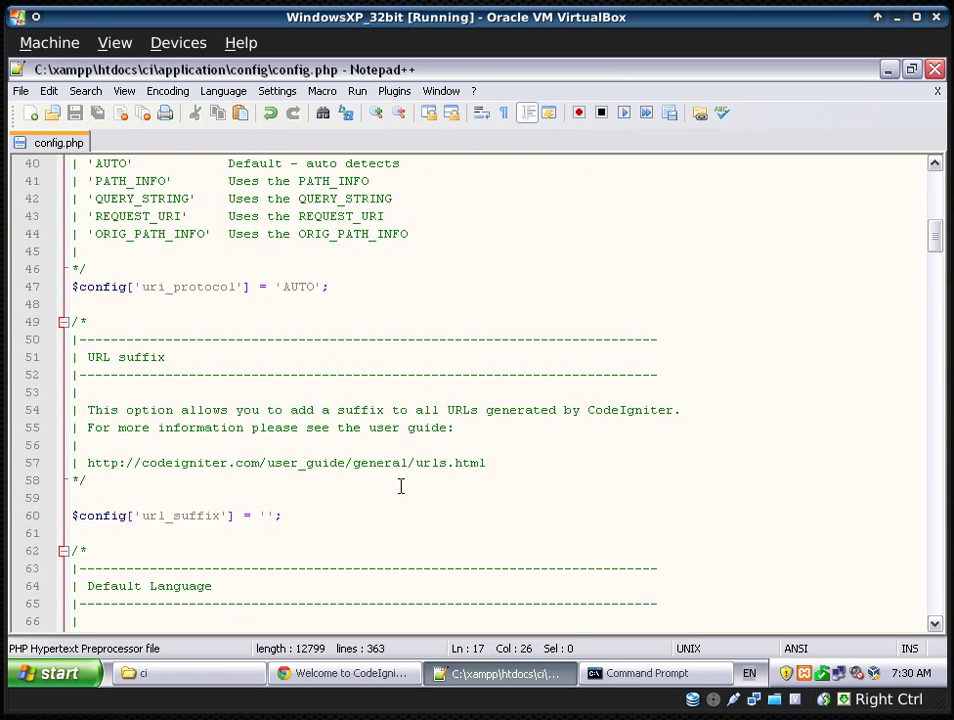
scroll(400, 486, down, 7)
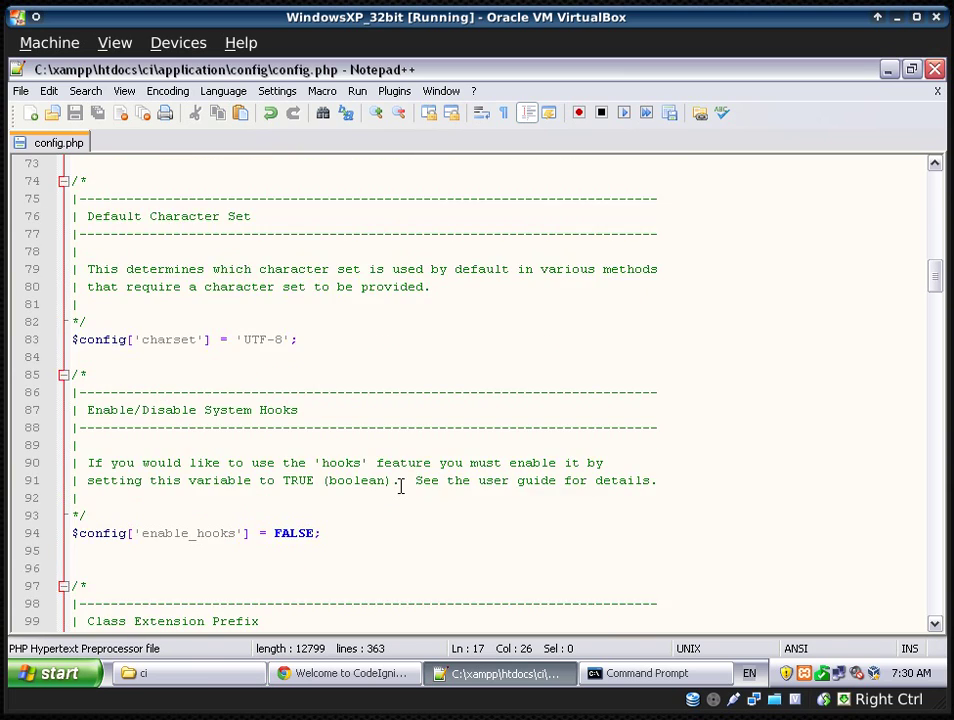
scroll(400, 486, down, 9)
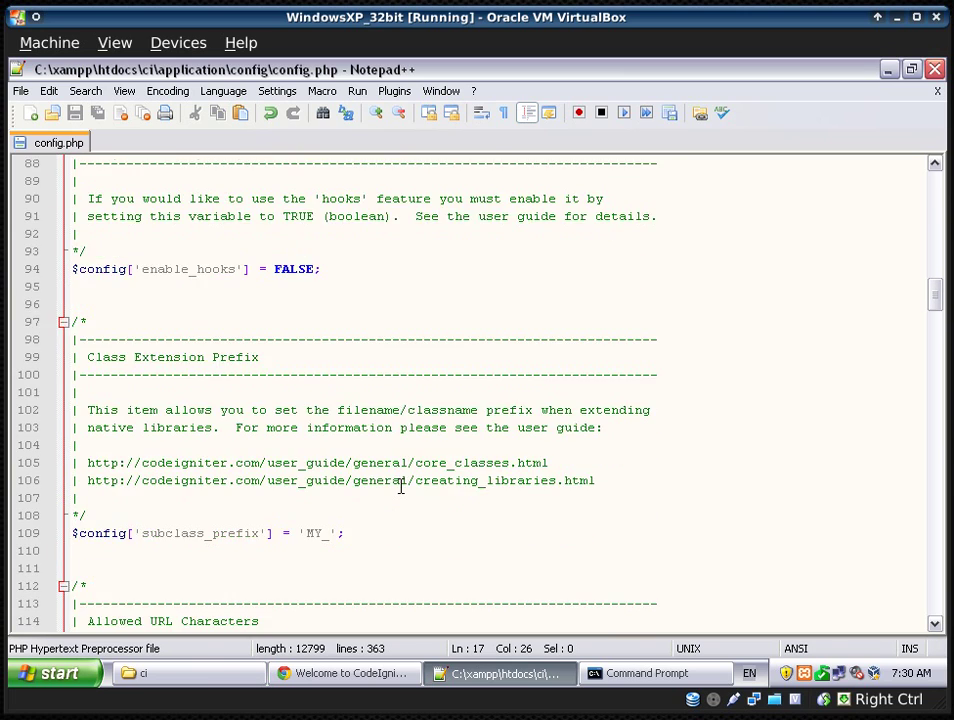
scroll(400, 486, down, 11)
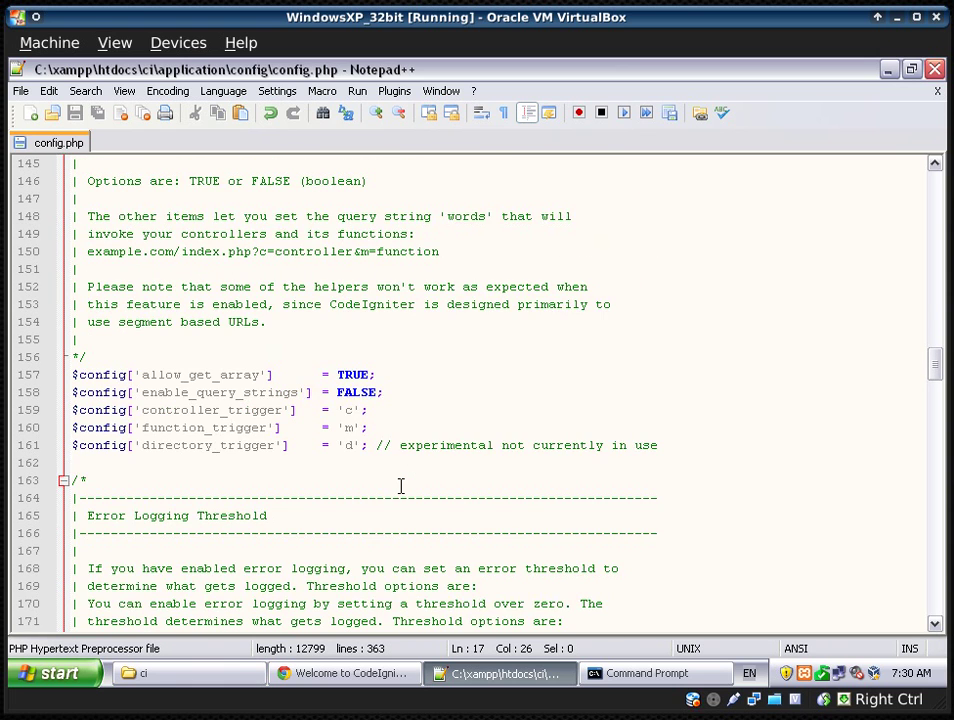
scroll(400, 486, down, 1)
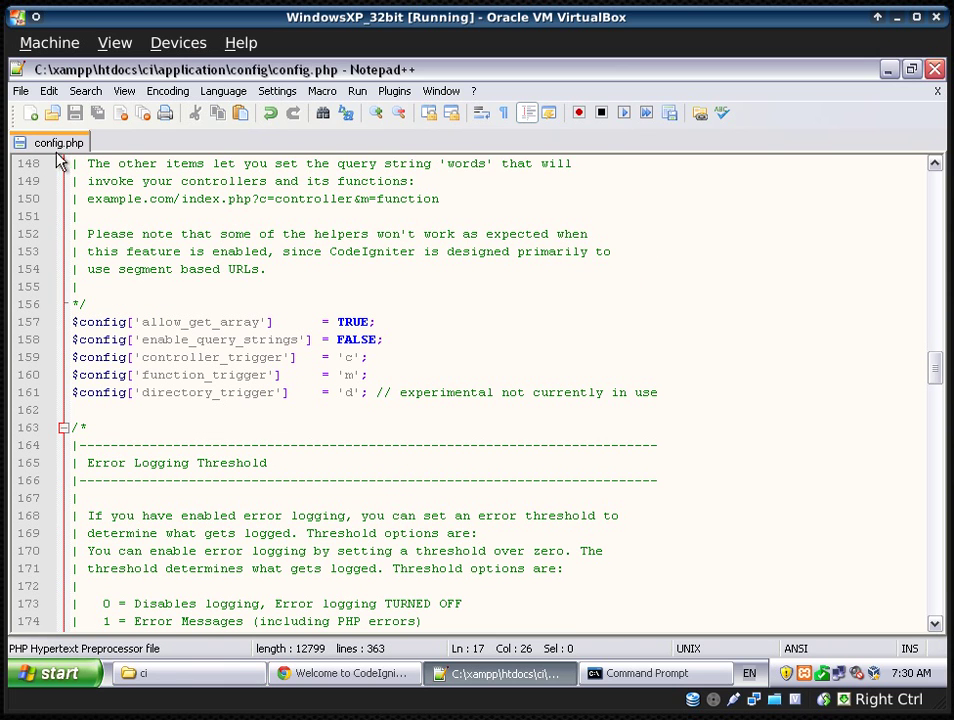
click(225, 676)
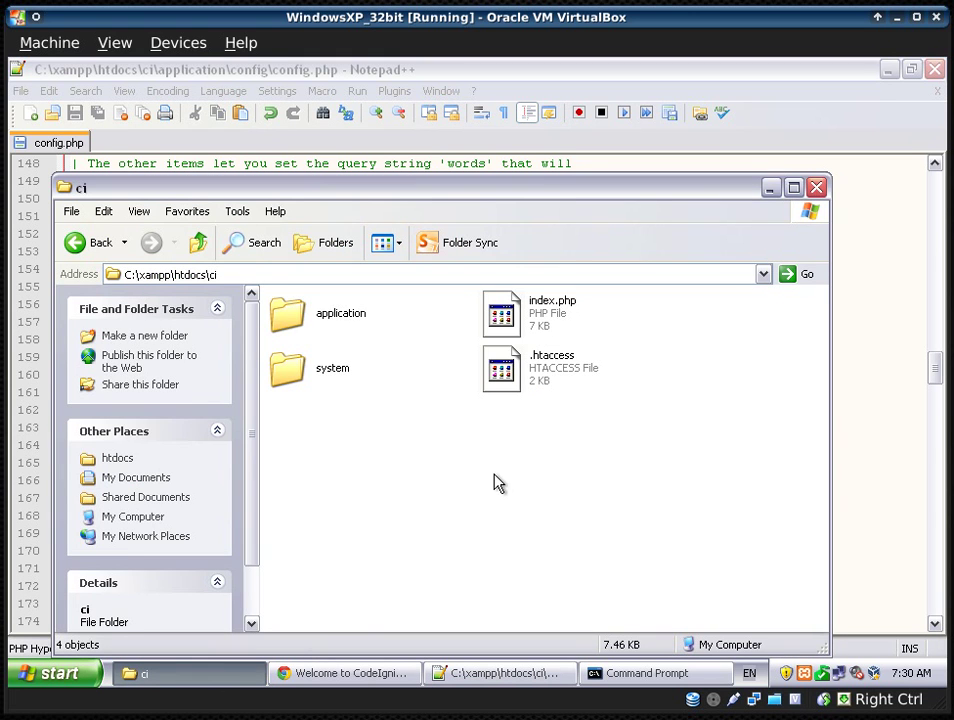
double_click(343, 318)
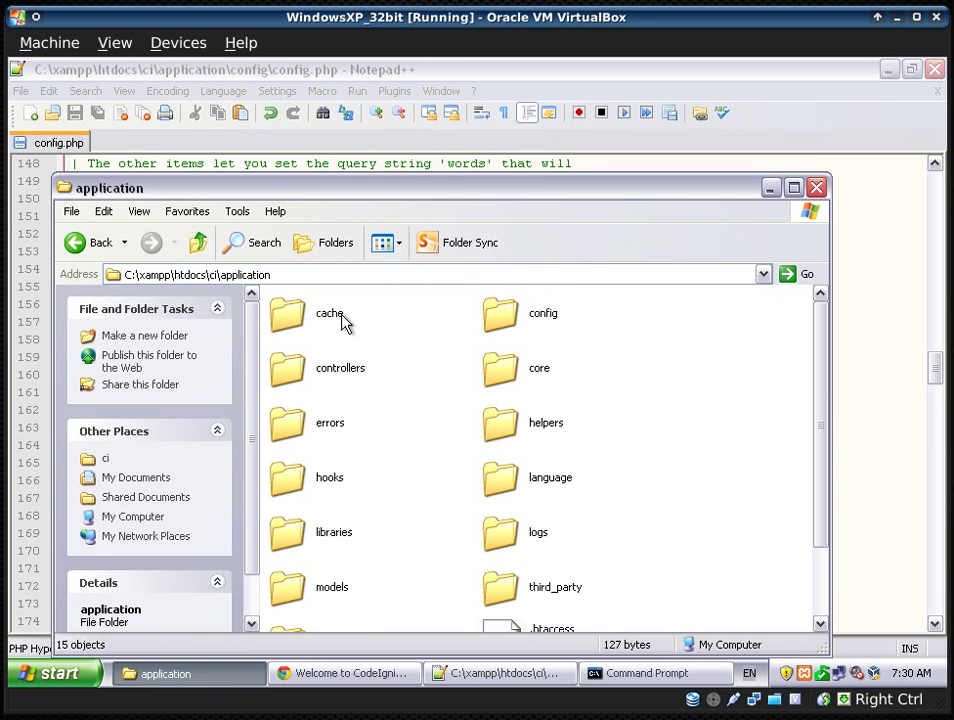
double_click(512, 315)
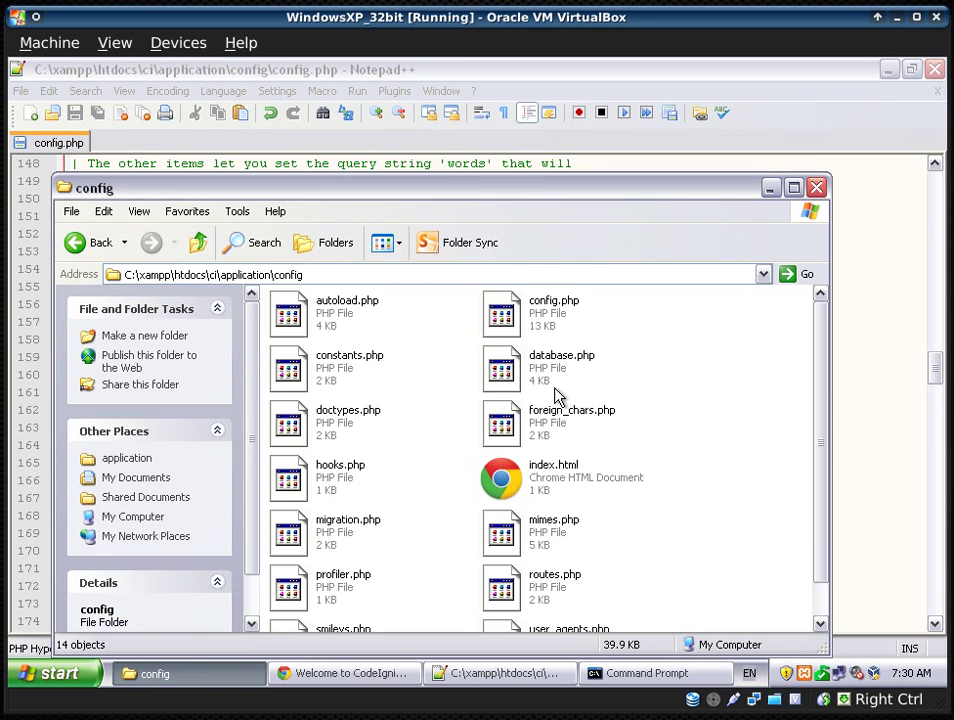
right_click(499, 370)
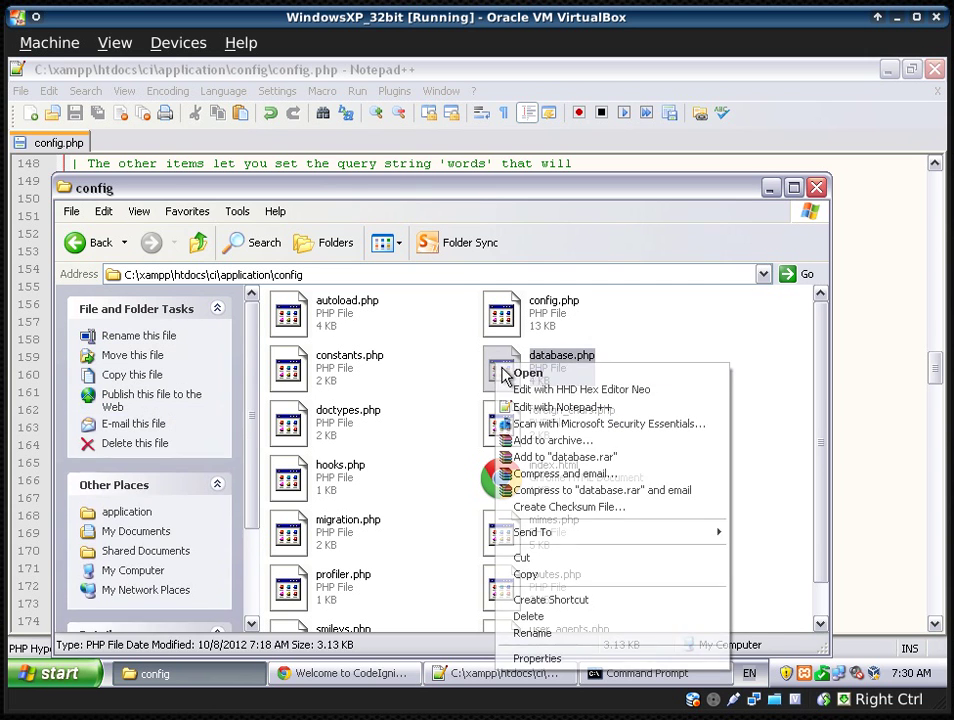
click(545, 407)
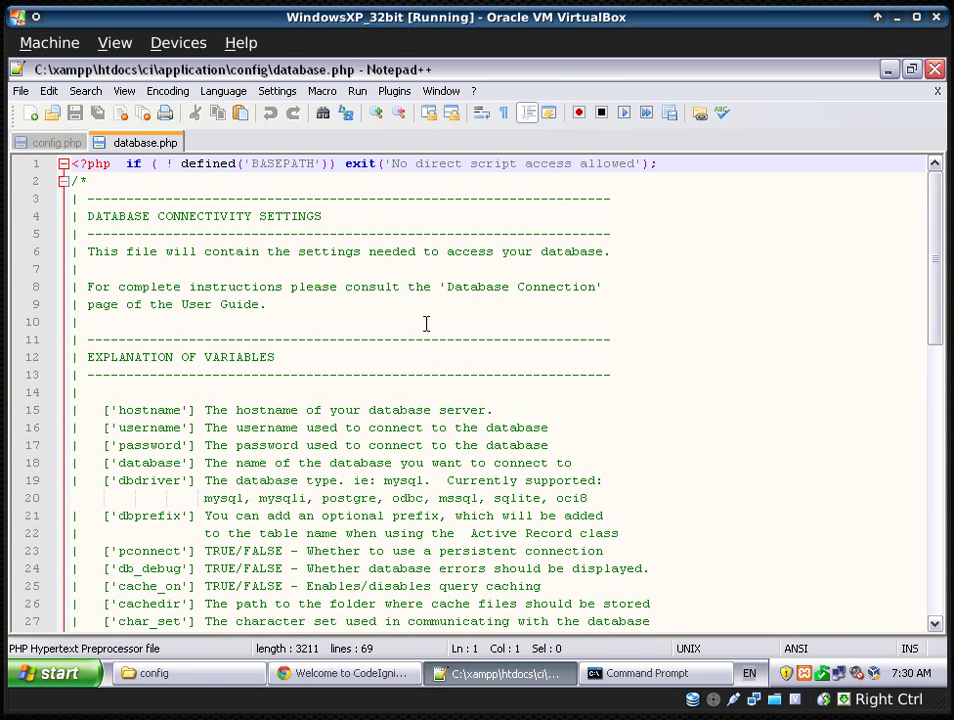
scroll(426, 323, down, 1)
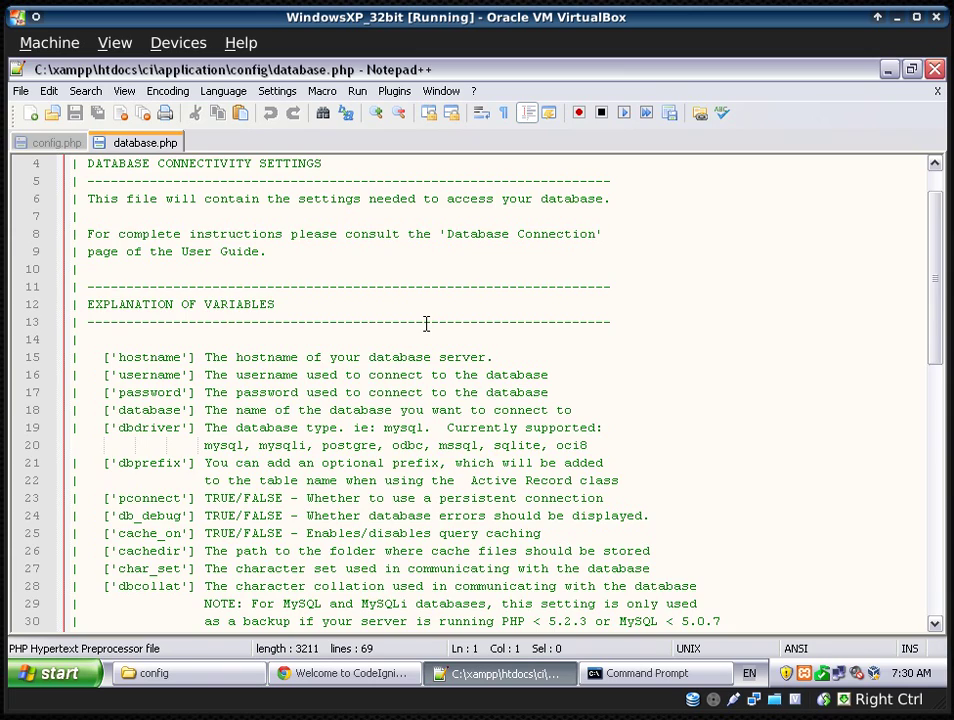
scroll(426, 323, down, 6)
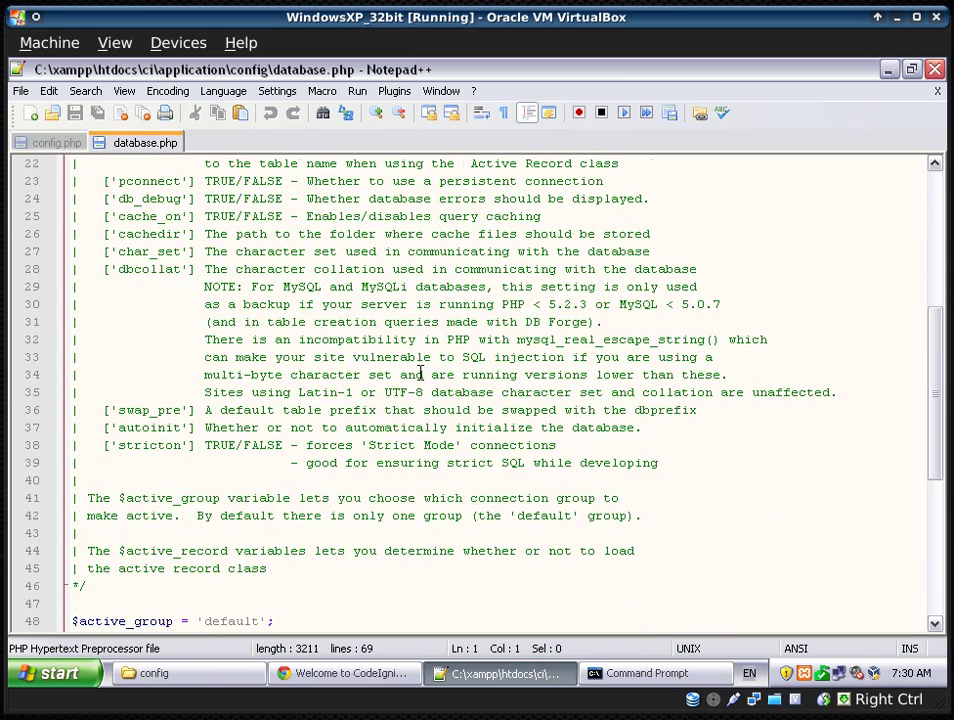
scroll(421, 375, down, 6)
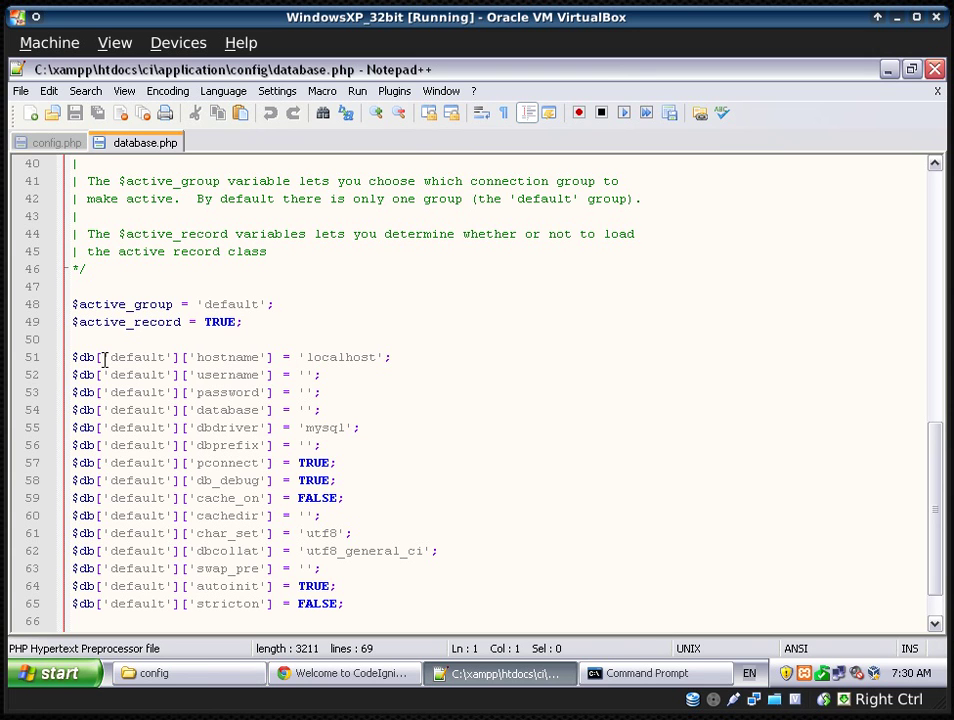
drag(72, 357, 304, 385)
click(349, 408)
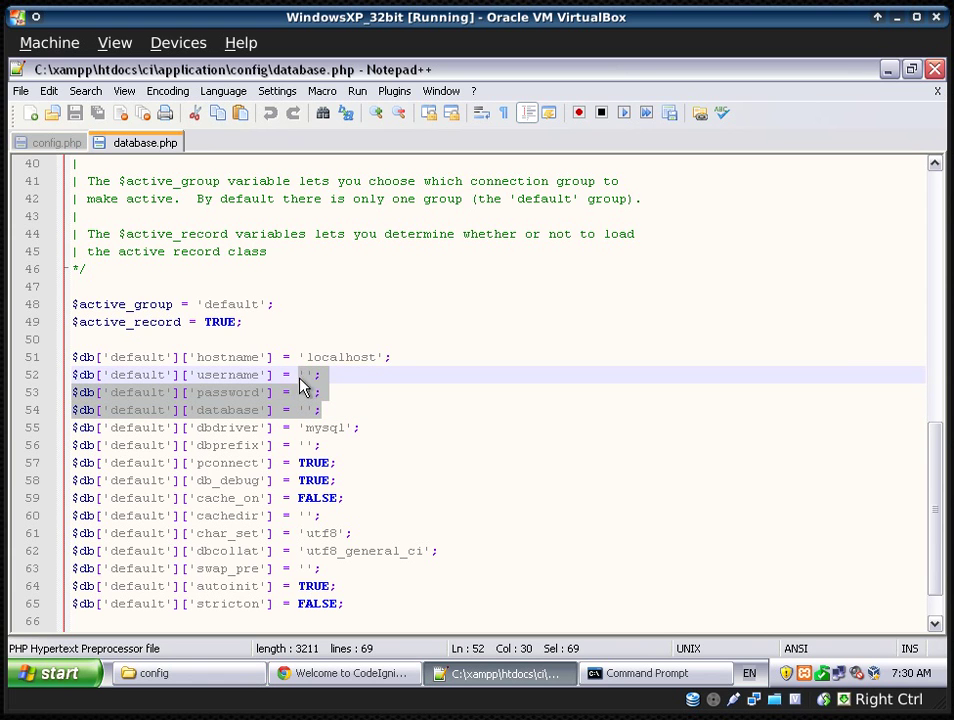
click(357, 408)
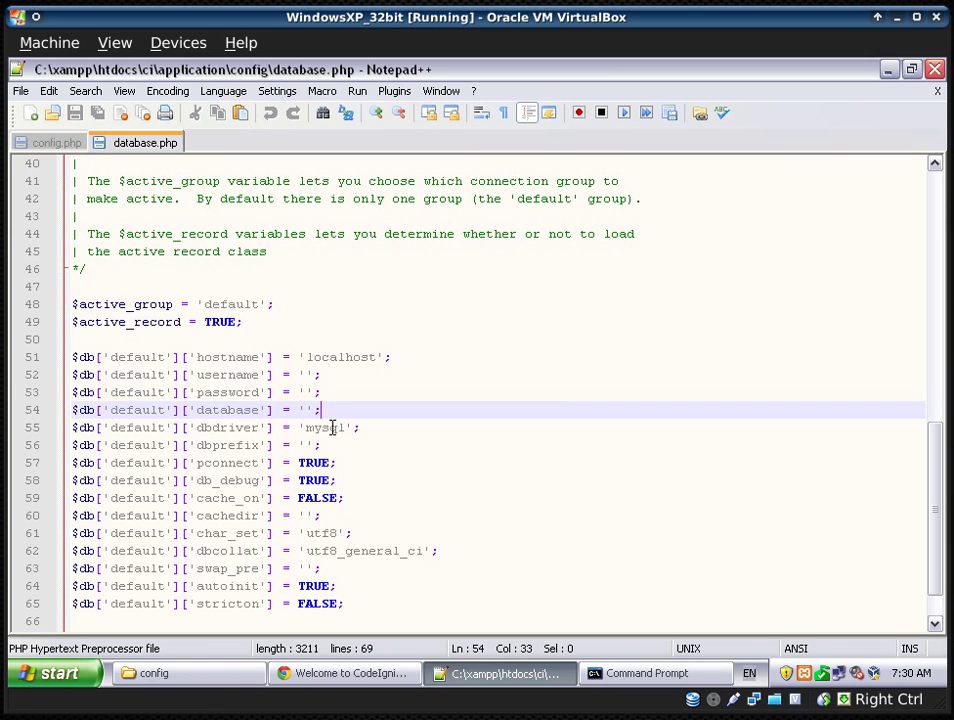
click(305, 375)
text(root)
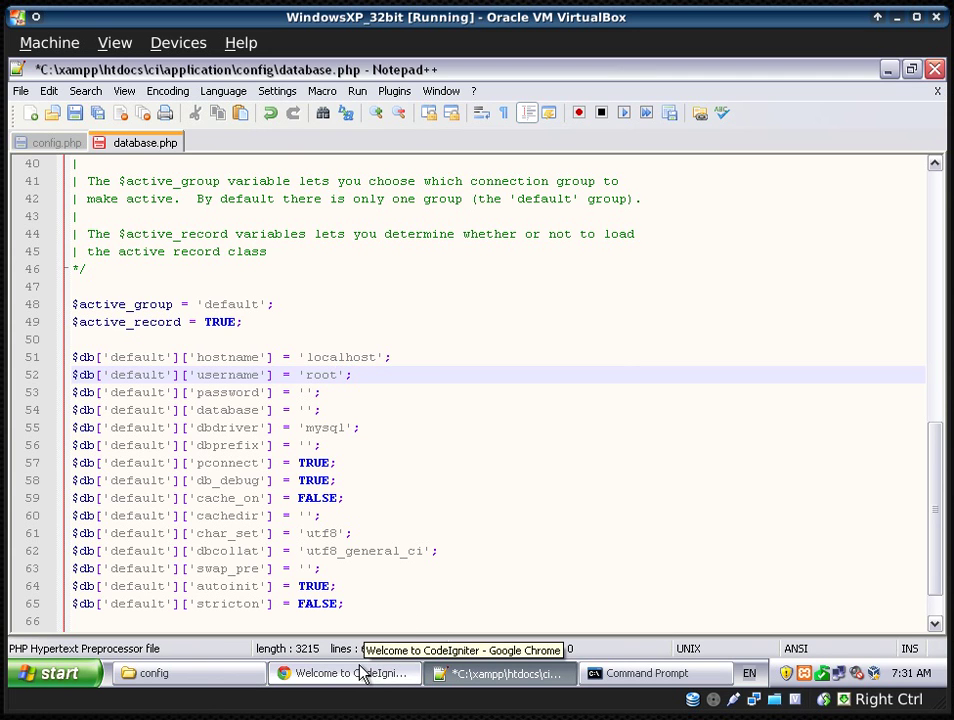
key(BackSpace)
key(BackSpace)
key(BackSpace)
key(BackSpace)
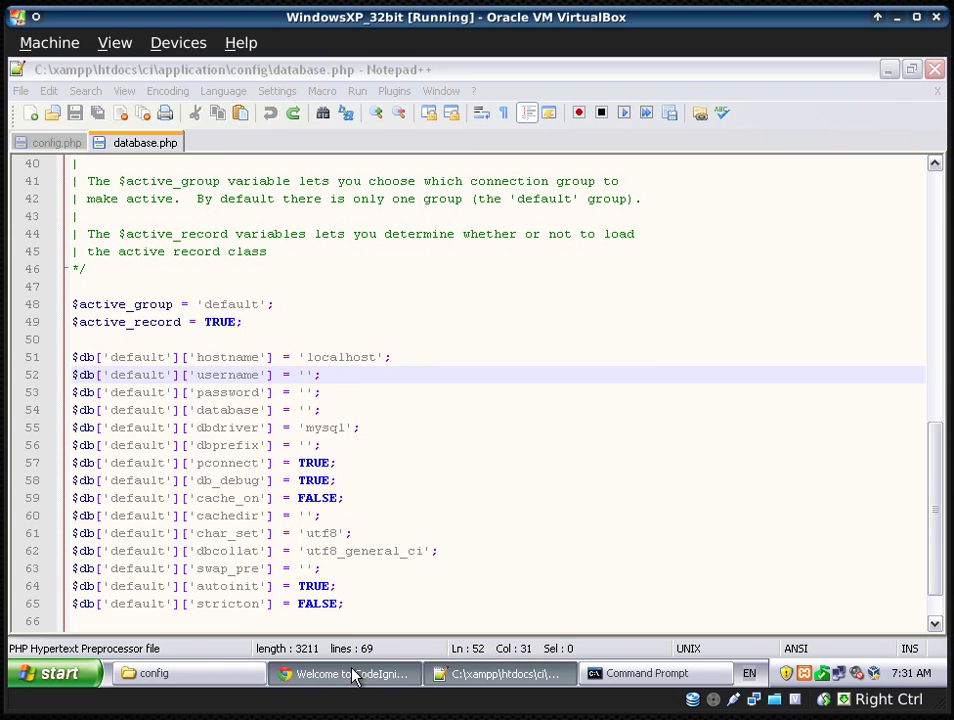
- Open localhost/phpmyadmin in a new Chrome tab
click(355, 672)
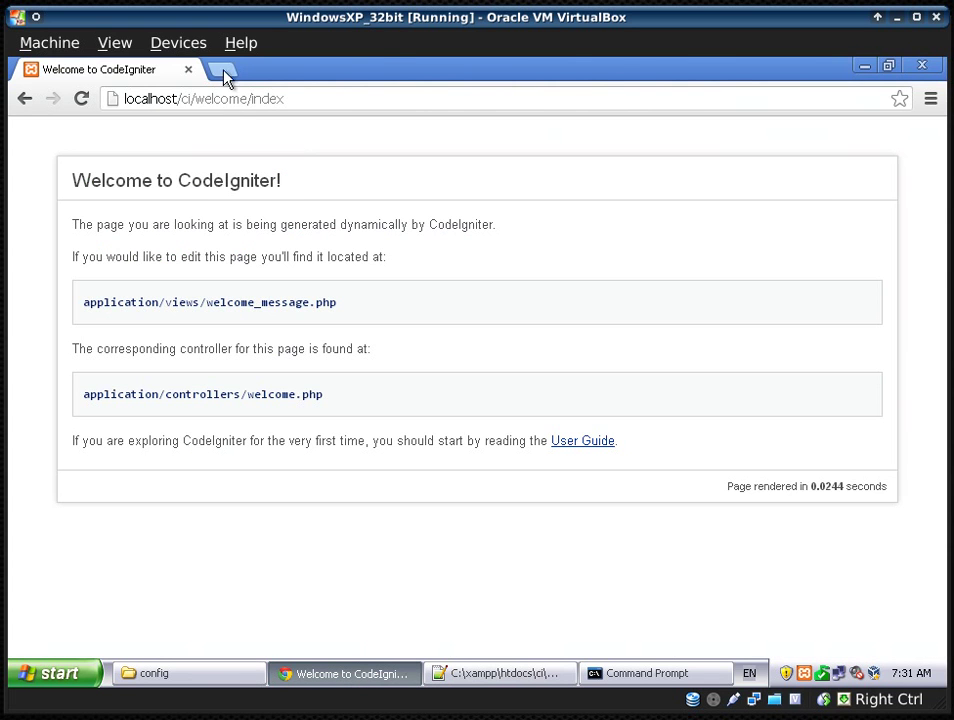
click(224, 70)
text(lo)
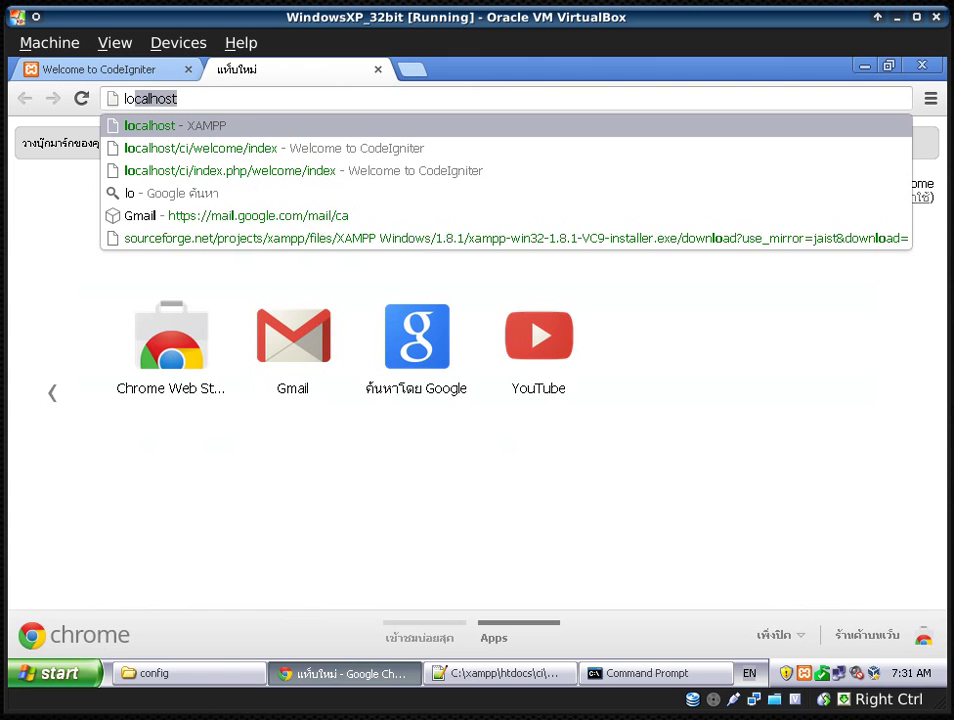
text(calhost/)
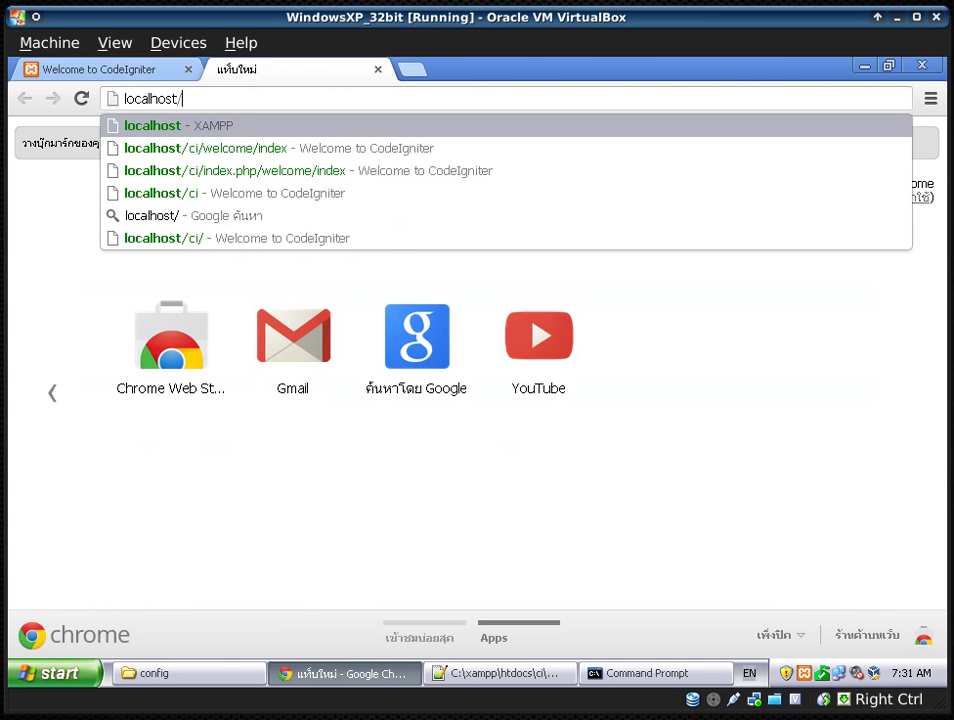
text(phpmyadmin)
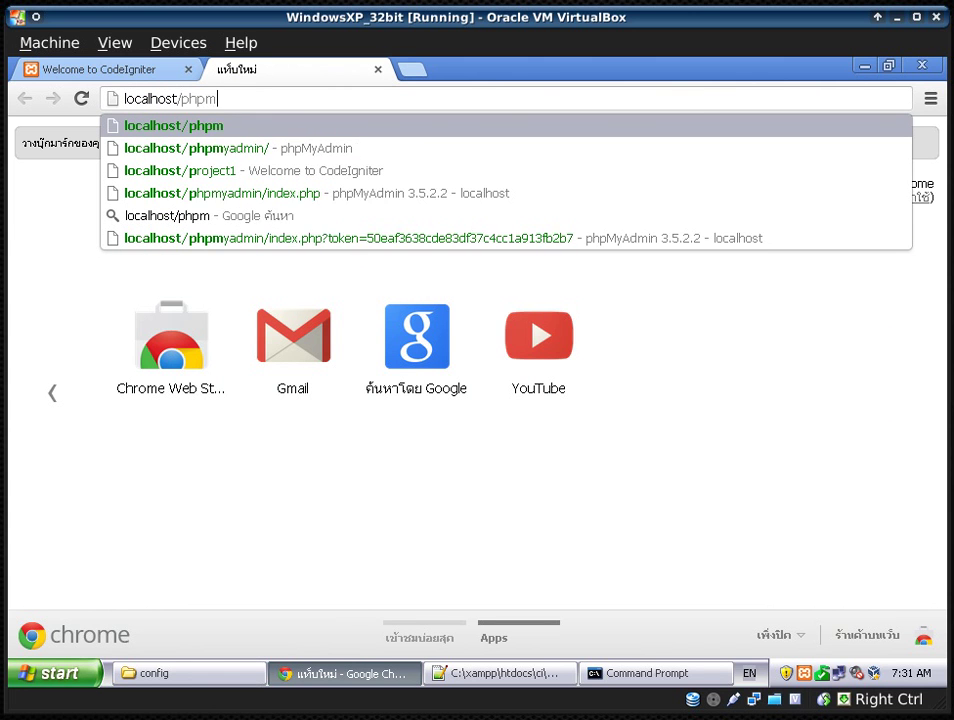
key(Return)
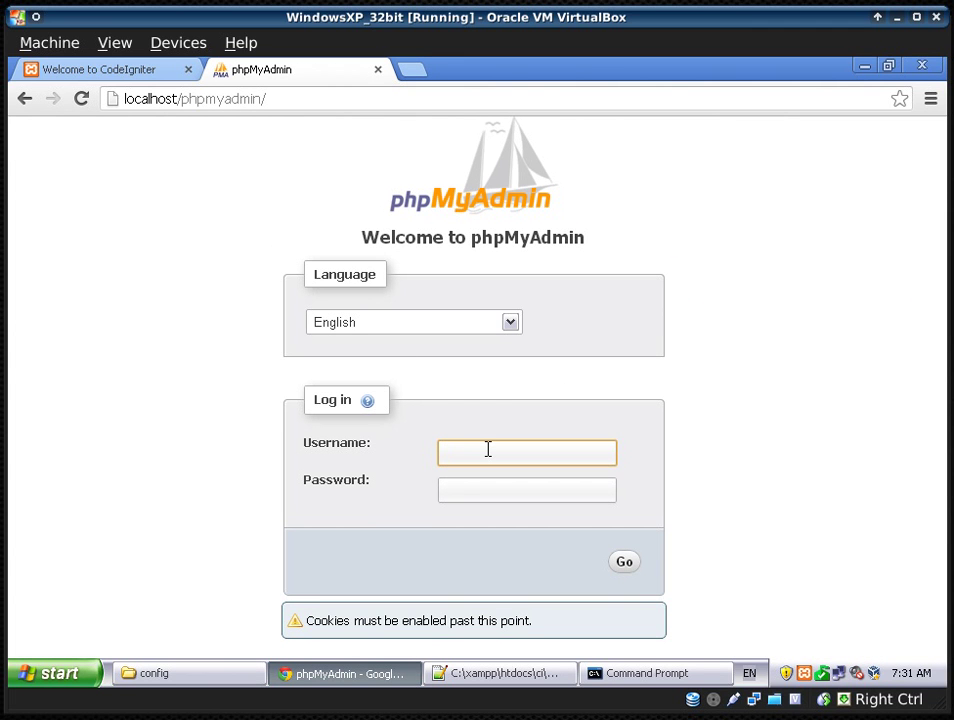
- Log in to phpMyAdmin as root with the administrator password and decline saving it
text(root)
key(Tab)
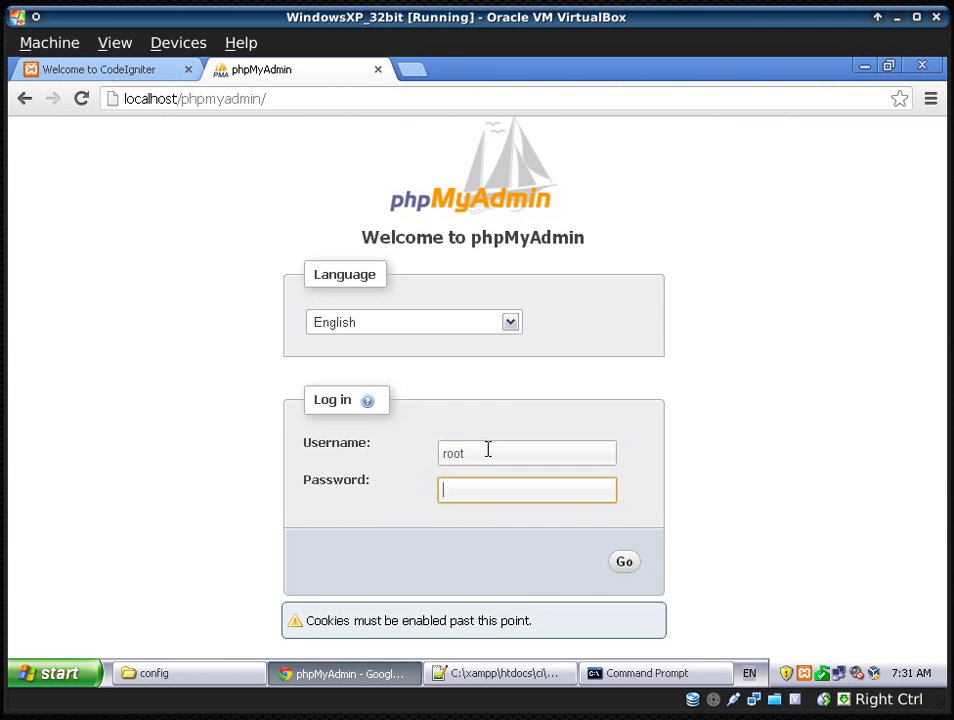
text(••••••)
key(Return)
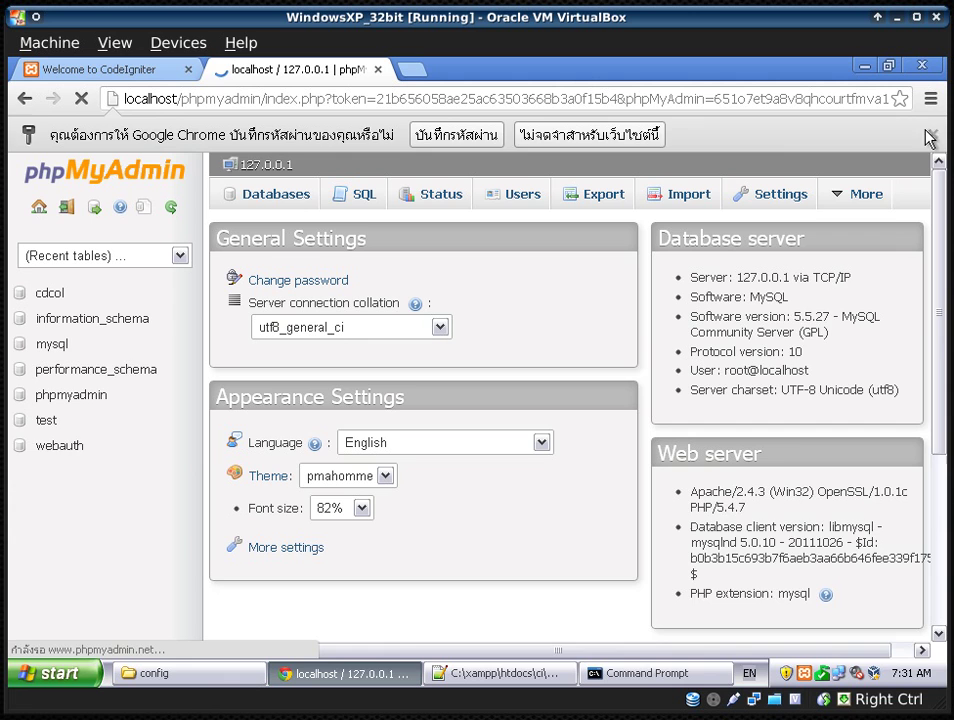
click(930, 138)
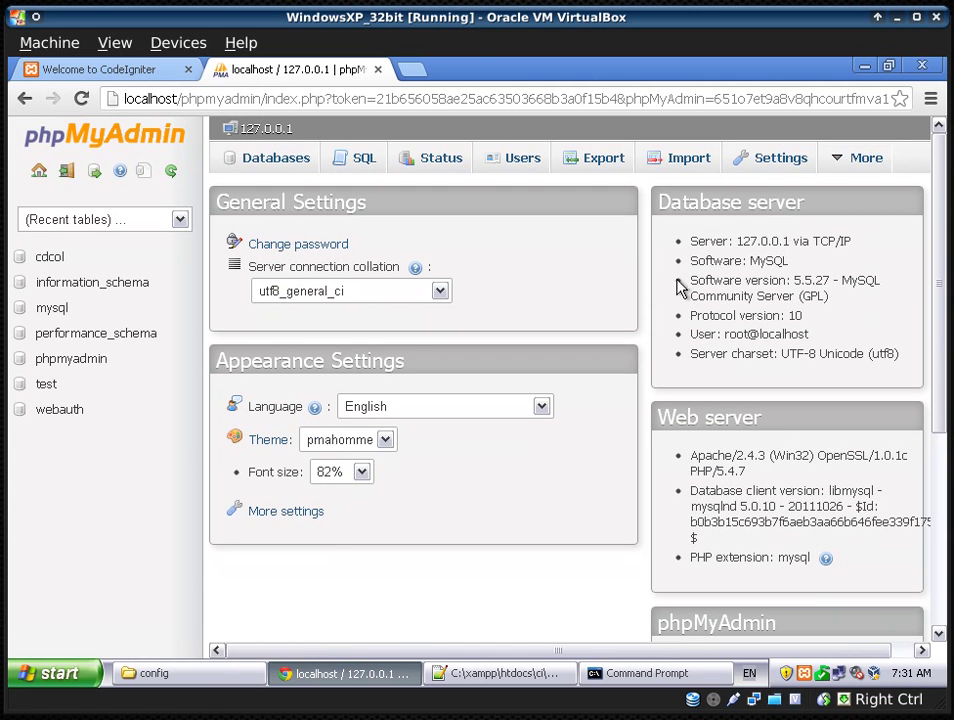
- Start adding a new MySQL user from the Users overview, named testci
click(504, 164)
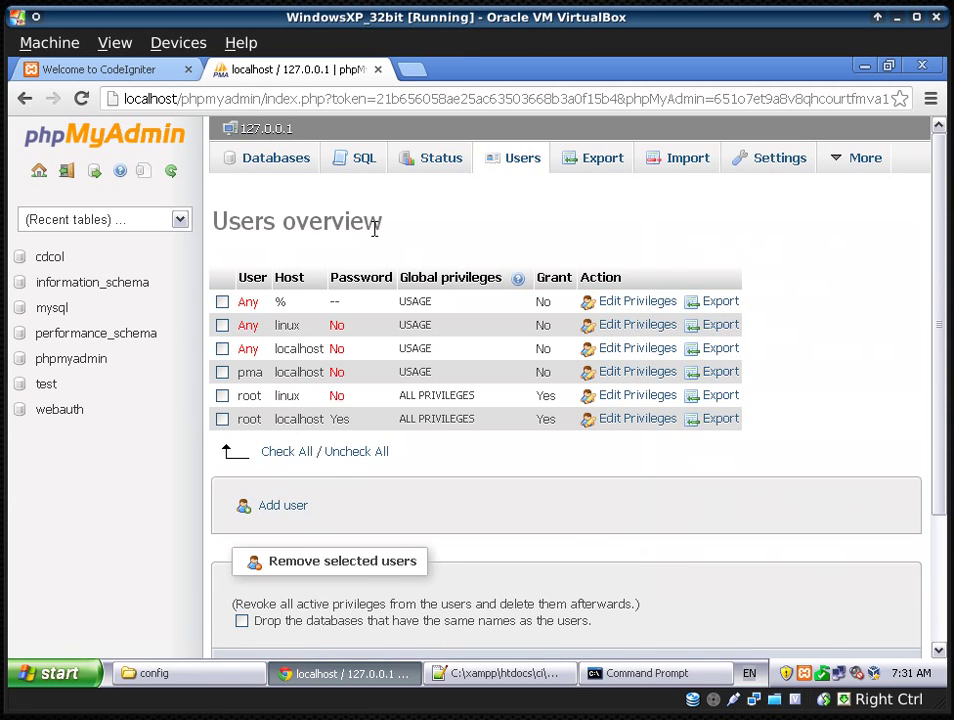
scroll(376, 232, down, 1)
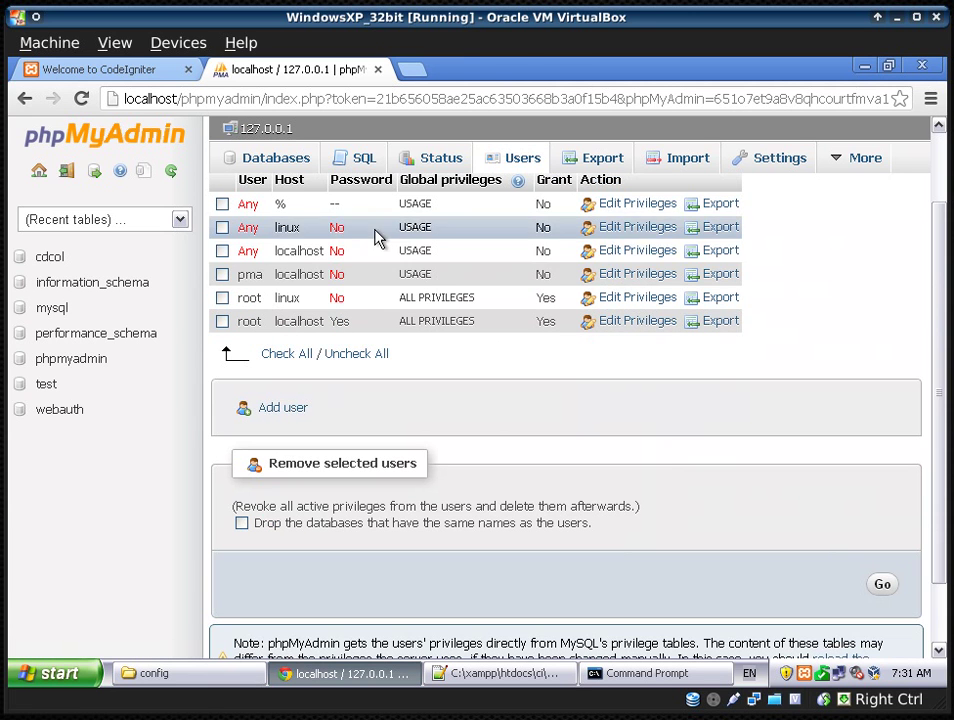
click(280, 408)
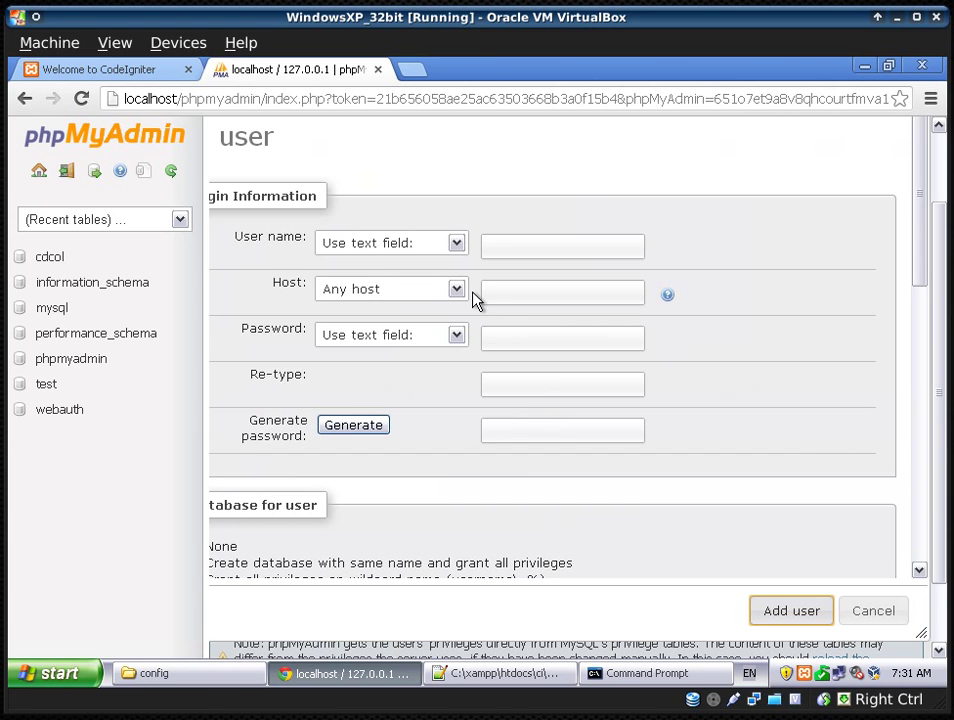
click(512, 242)
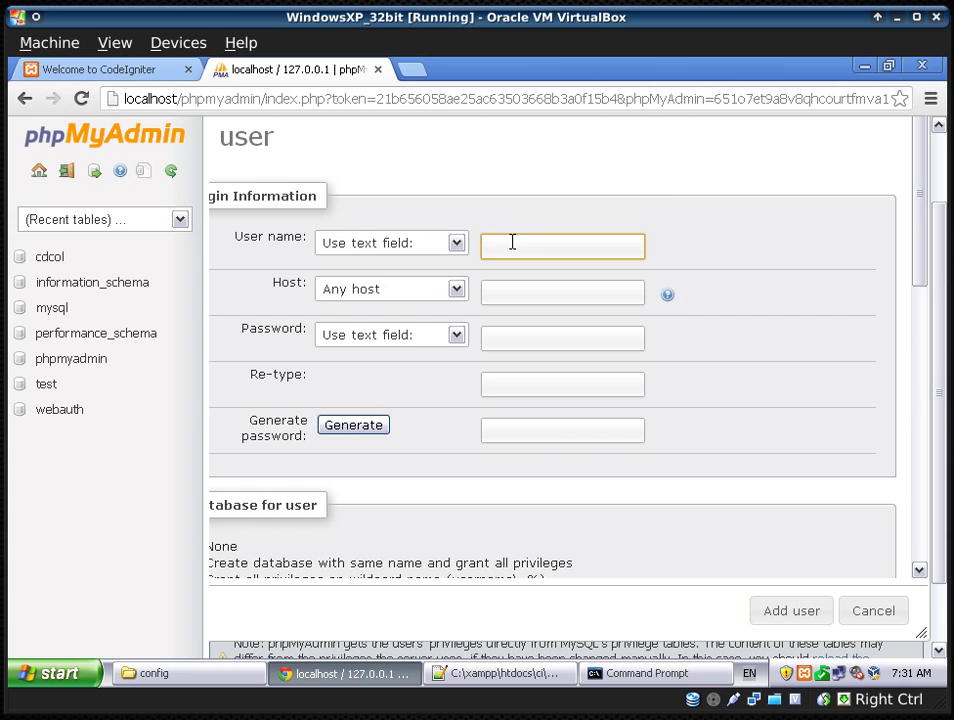
text(testci)
- Set the new user's host to Local (localhost)
click(500, 290)
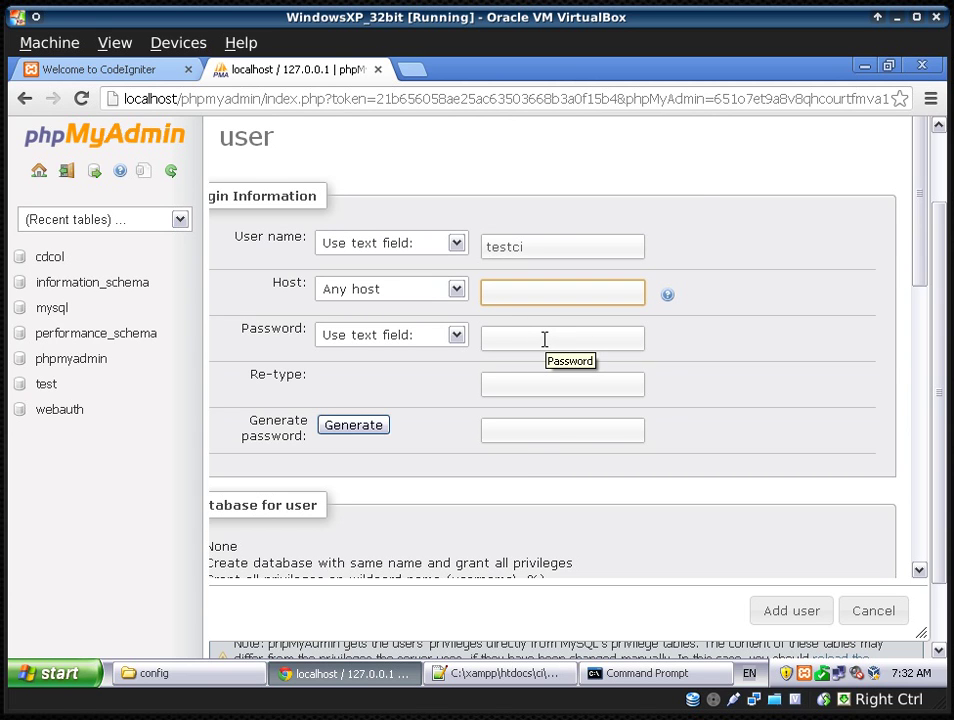
click(455, 291)
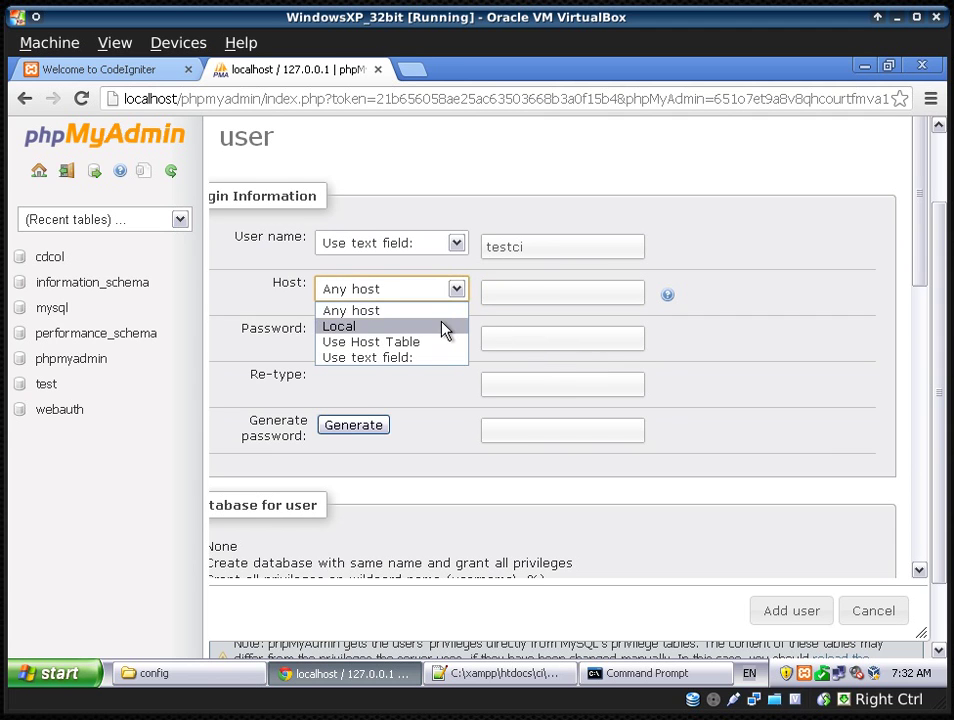
click(445, 327)
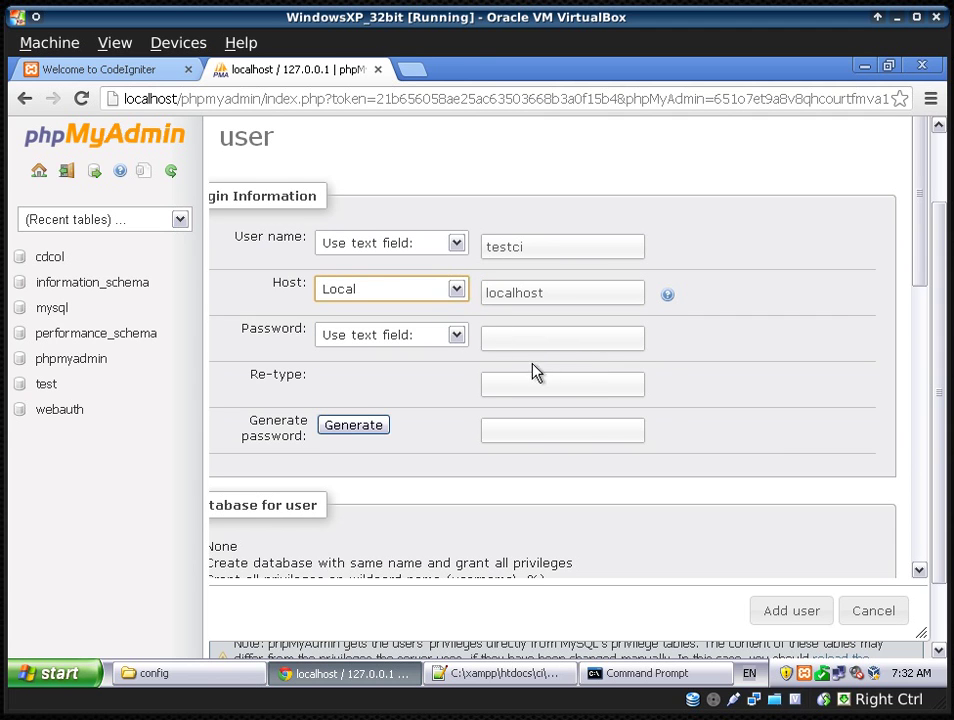
click(456, 291)
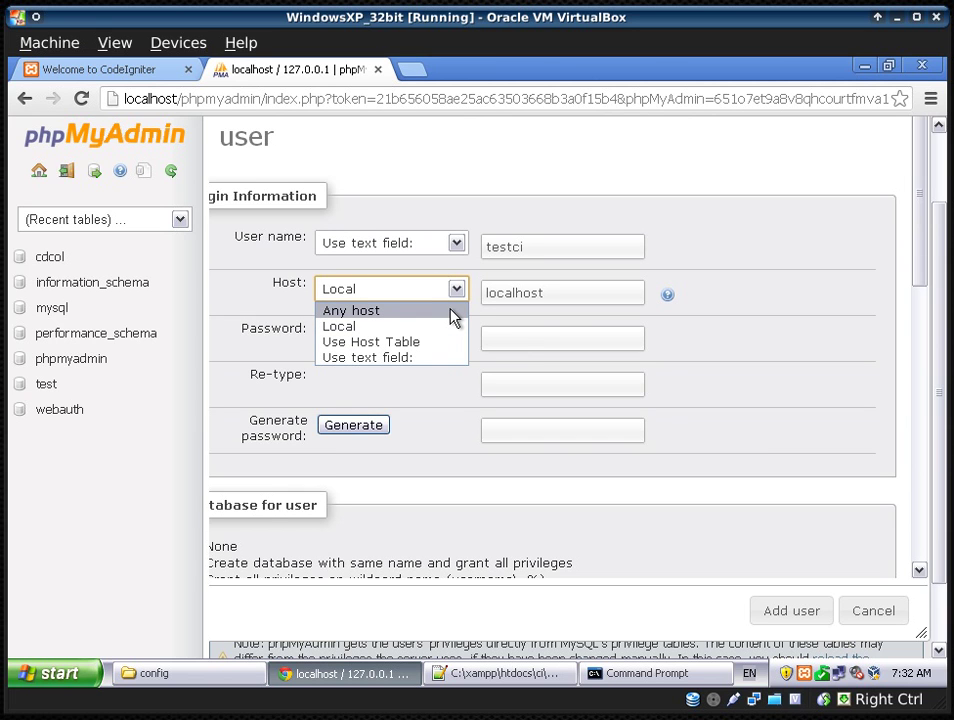
click(452, 312)
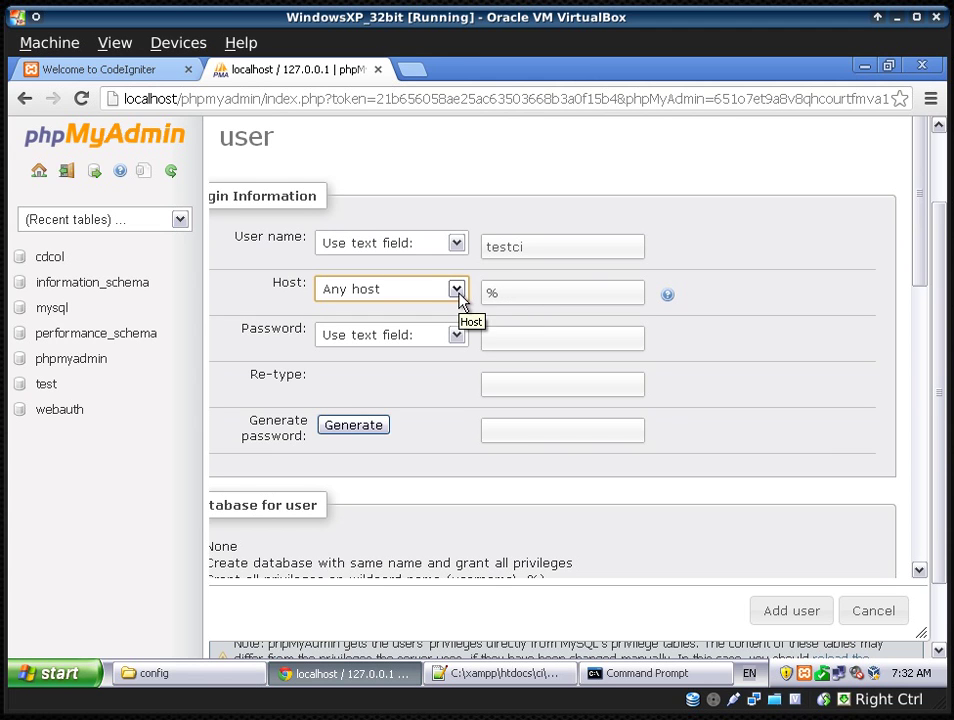
click(459, 300)
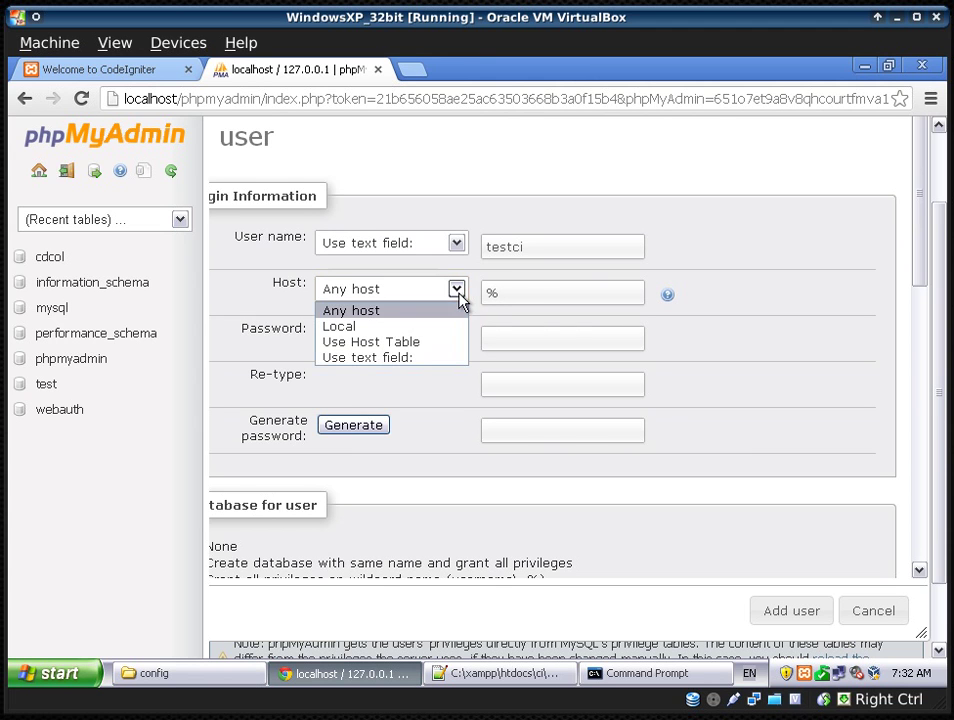
click(390, 328)
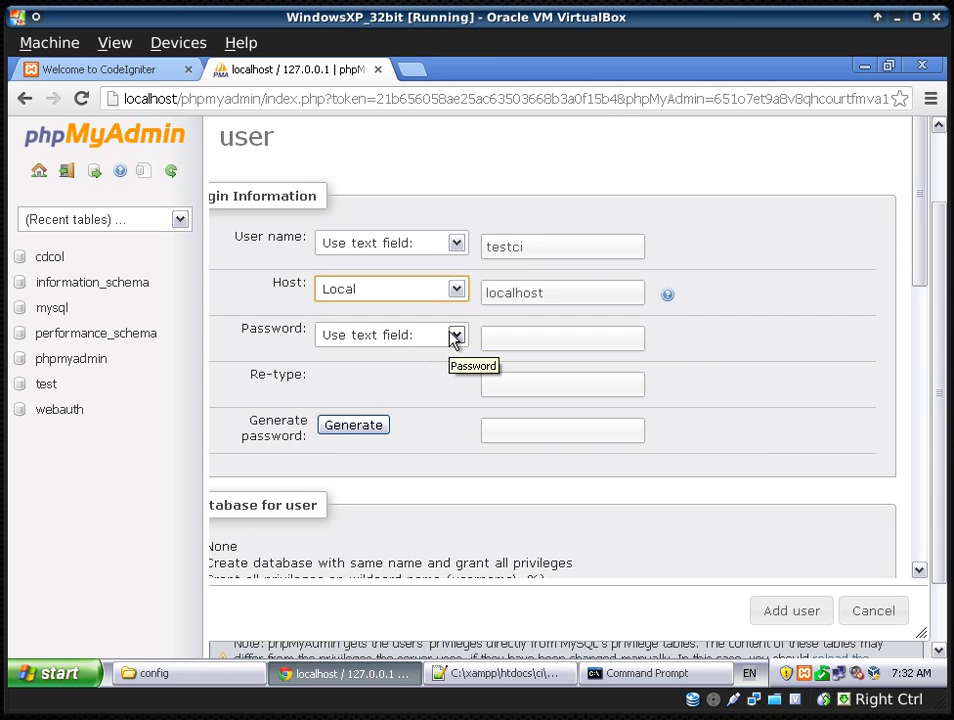
- Enter the user's password as text and re-type it for confirmation
click(455, 336)
click(455, 336)
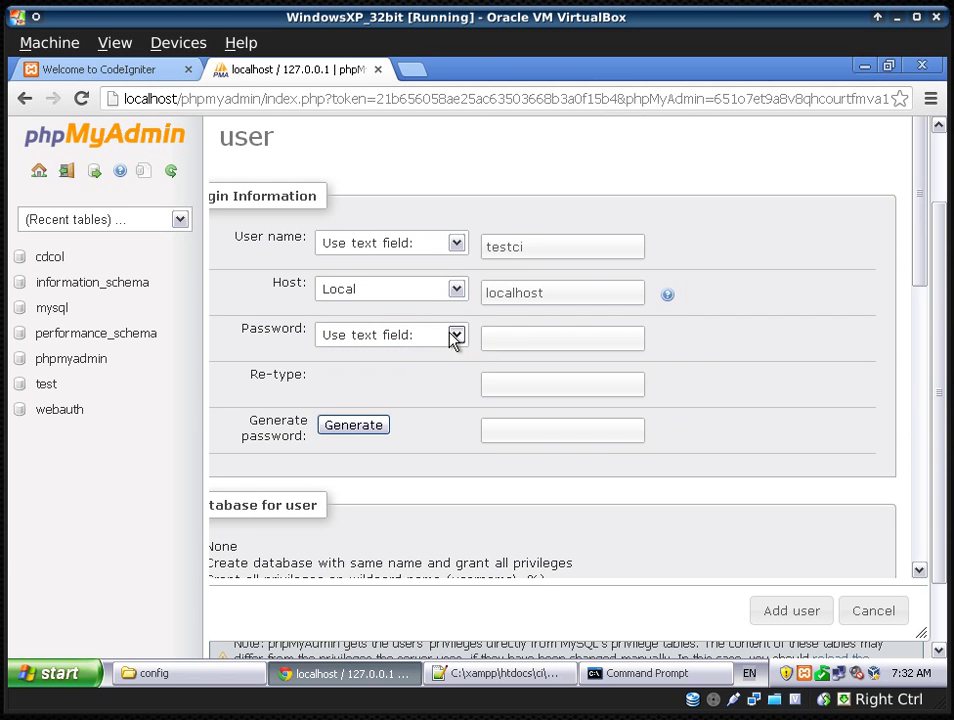
click(502, 336)
text(testci)
click(543, 380)
text(testci)
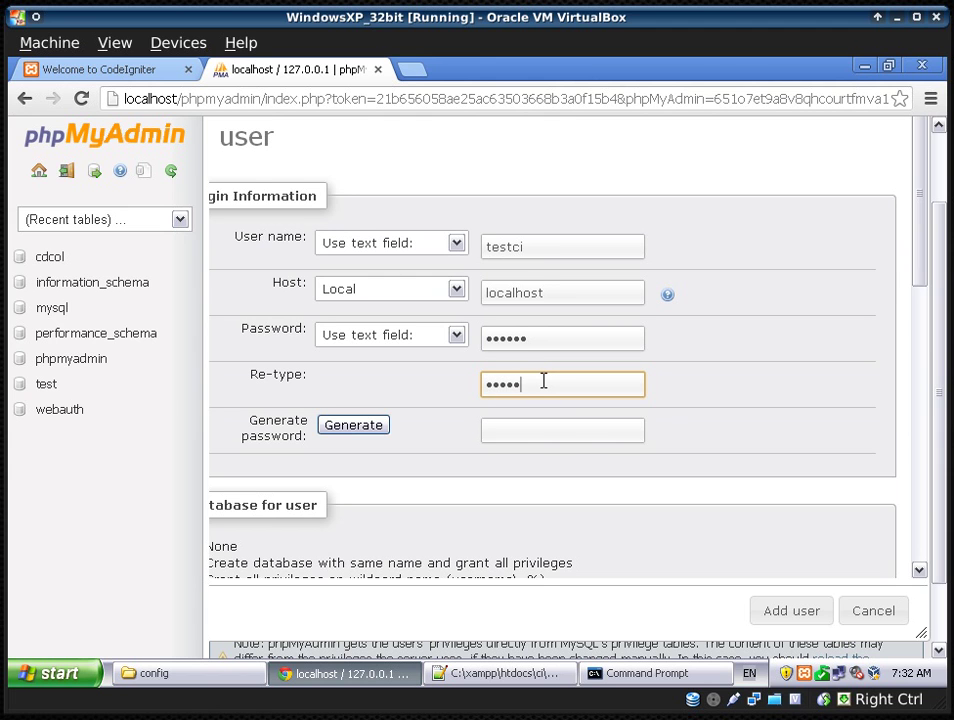
- Enlarge the Add user form so all database and privilege options are visible
scroll(484, 517, down, 1)
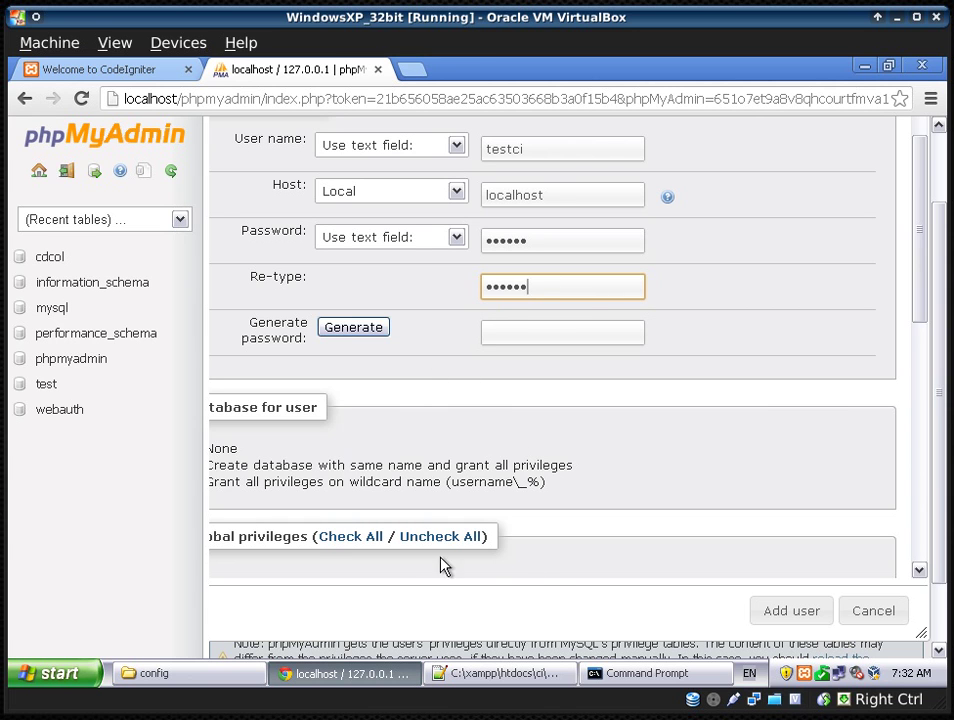
click(447, 468)
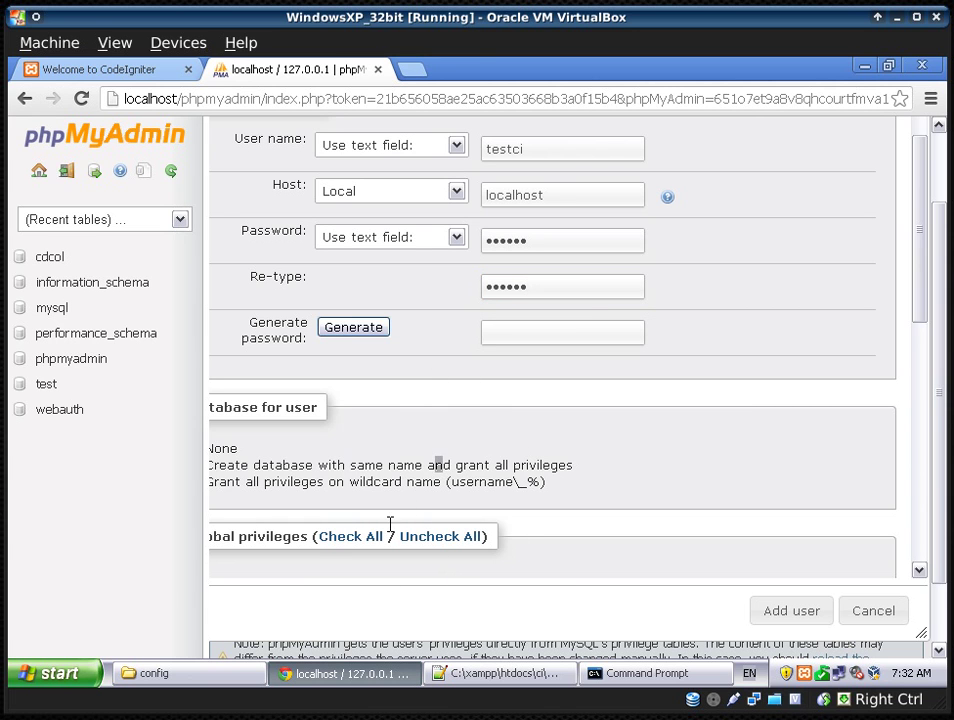
scroll(345, 478, up, 2)
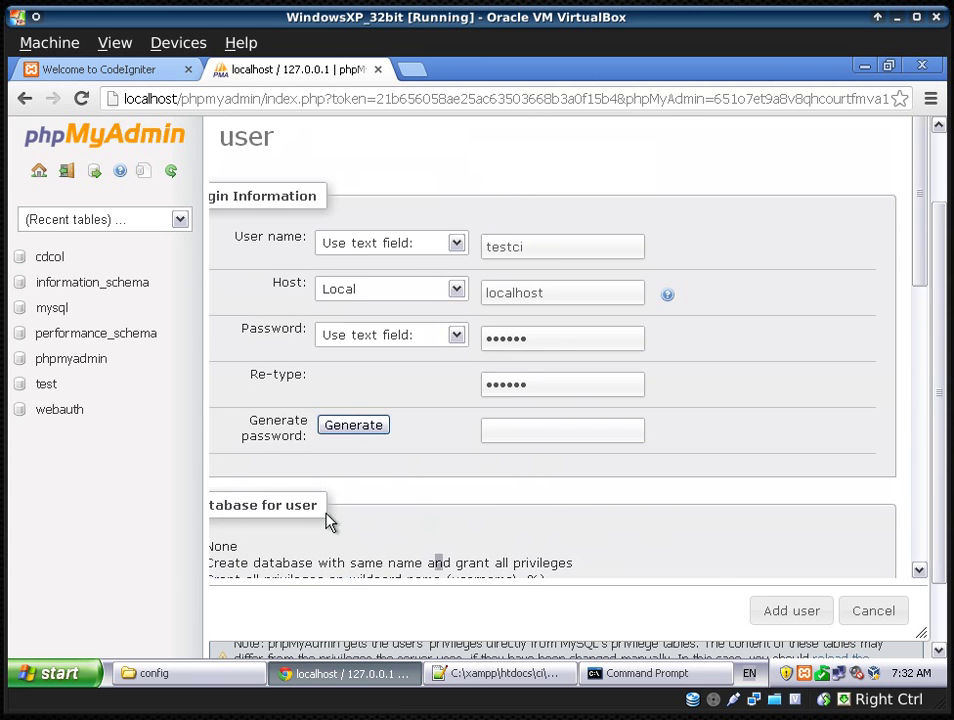
scroll(330, 522, down, 5)
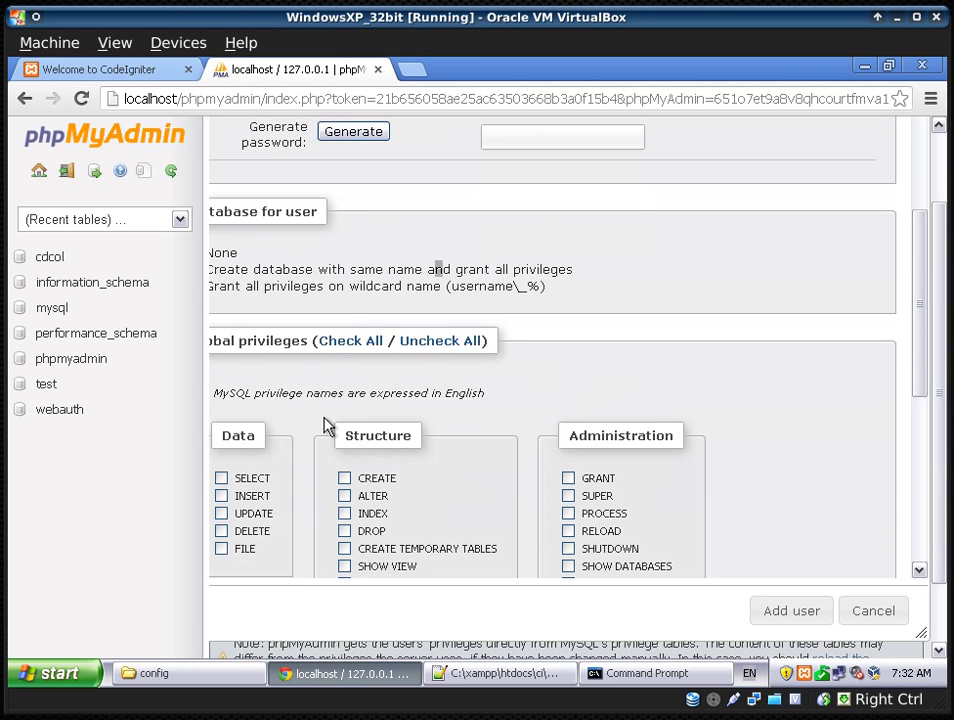
mouse_move(285, 273)
mouse_down()
mouse_move(405, 294)
mouse_move(150, 286)
mouse_move(294, 288)
mouse_up()
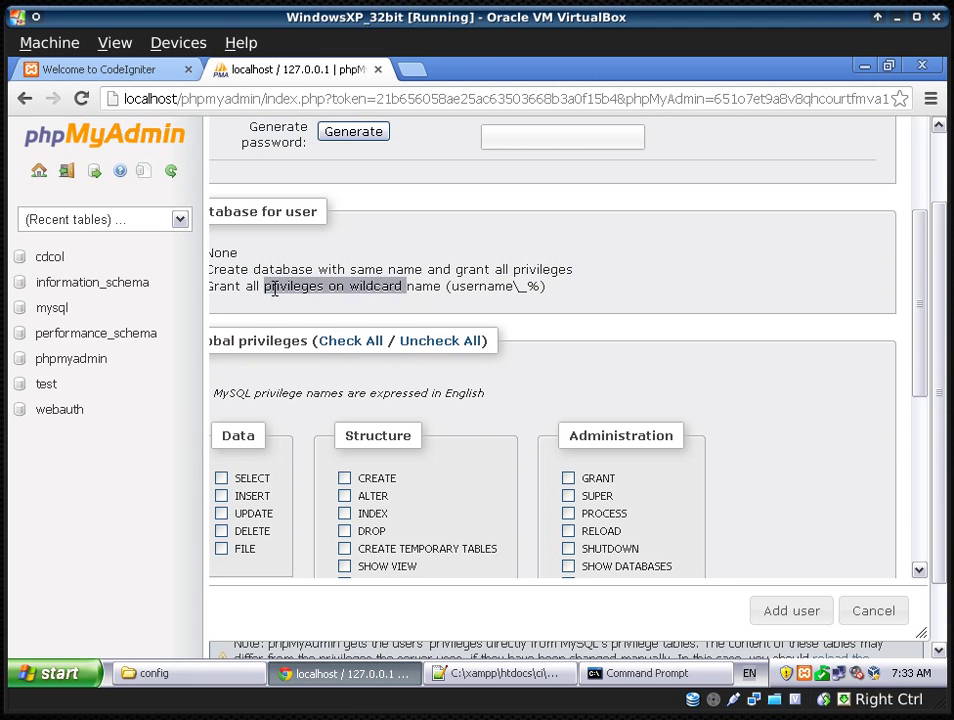
click(277, 298)
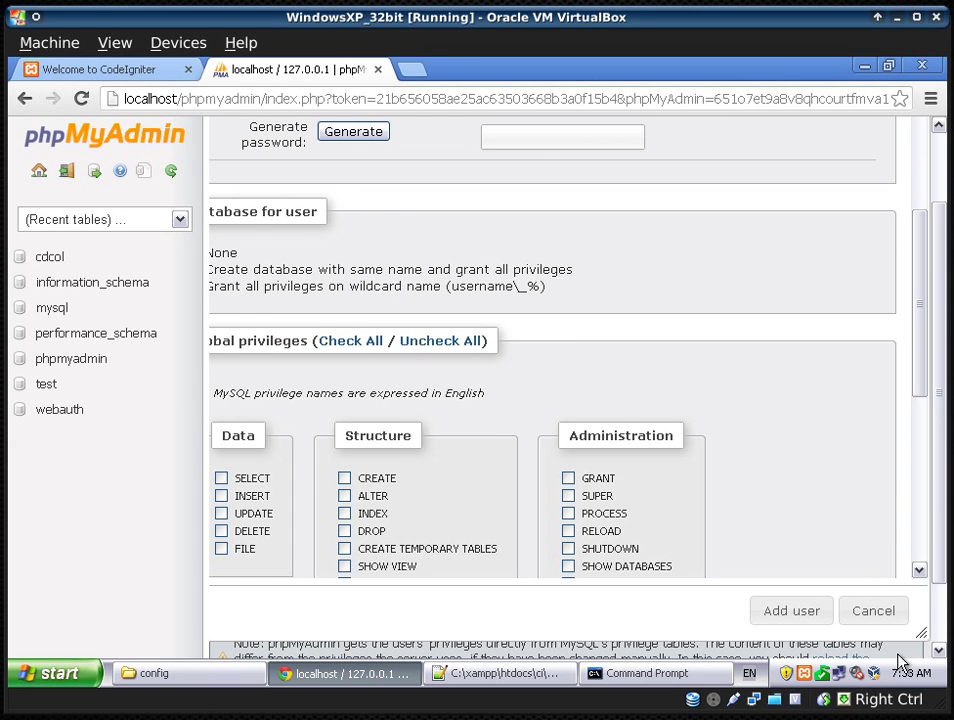
drag(937, 652, 815, 533)
drag(930, 650, 918, 645)
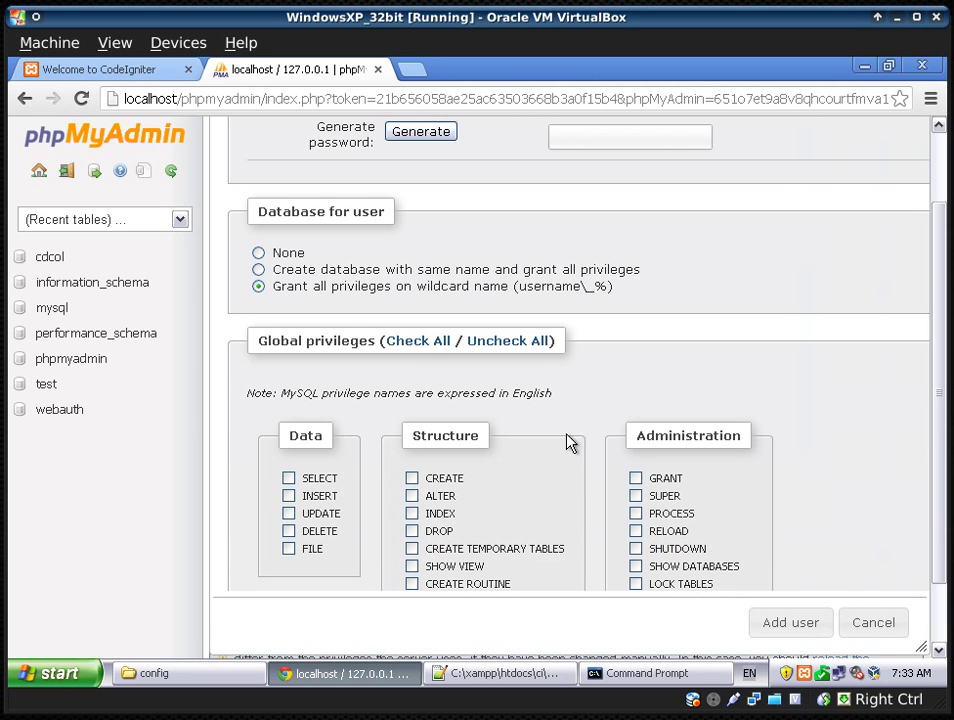
- Choose 'Create database with same name and grant all privileges', then review the privileges and resource limits
click(259, 270)
scroll(505, 384, down, 1)
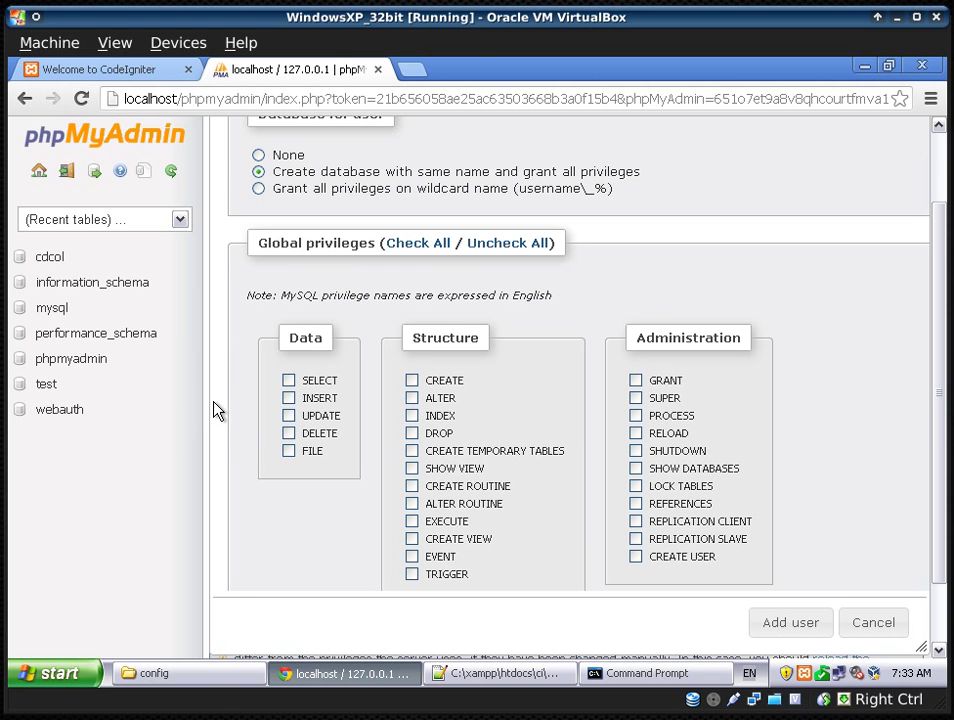
scroll(250, 504, down, 3)
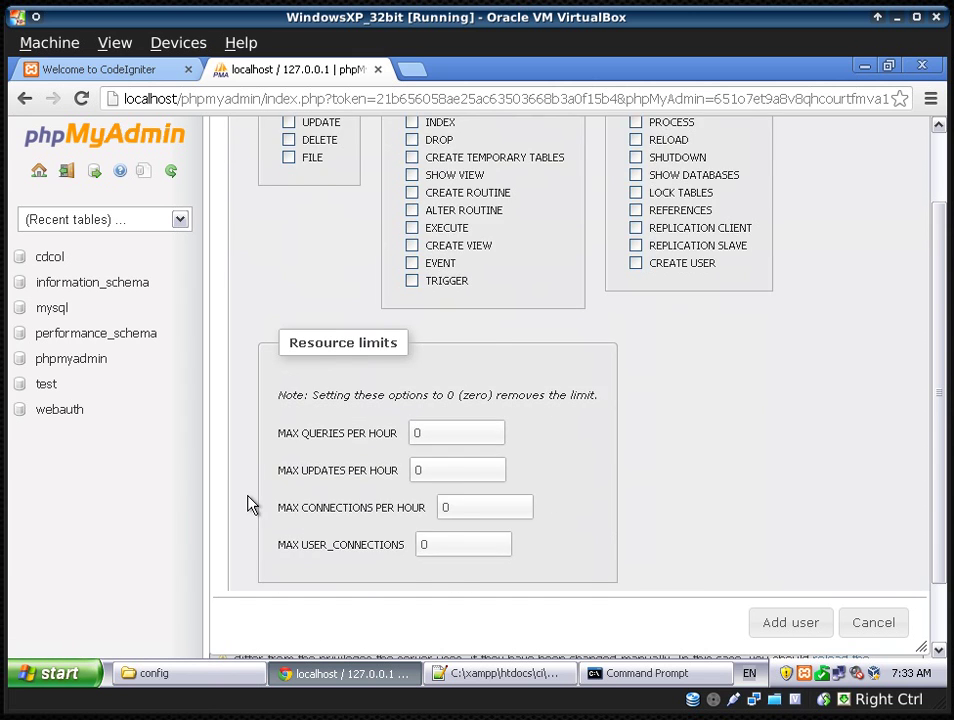
scroll(250, 504, up, 3)
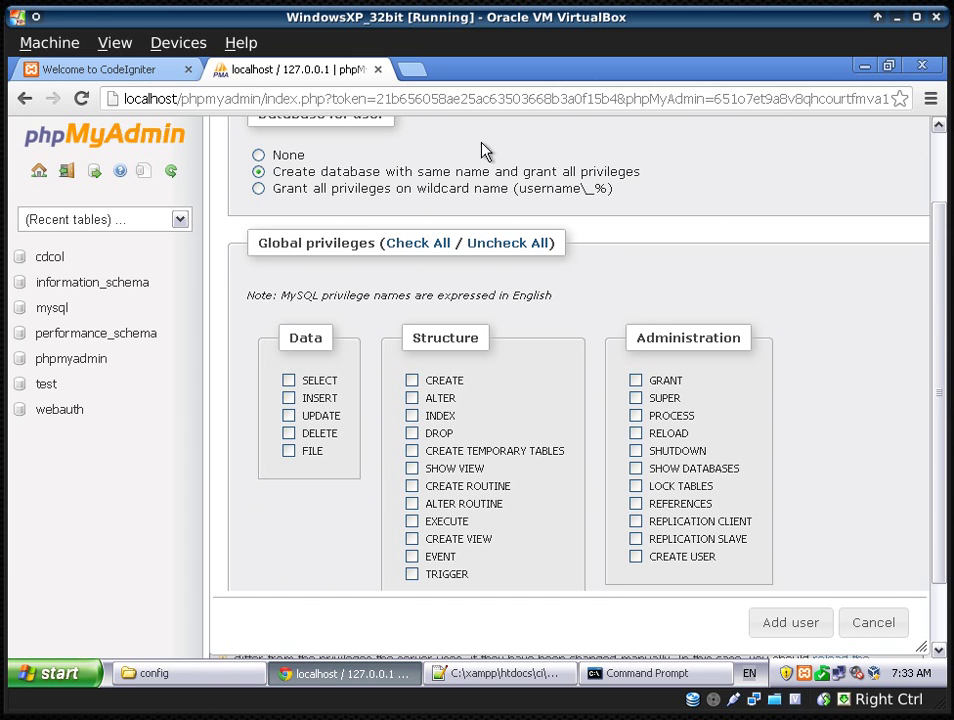
drag(519, 172, 651, 171)
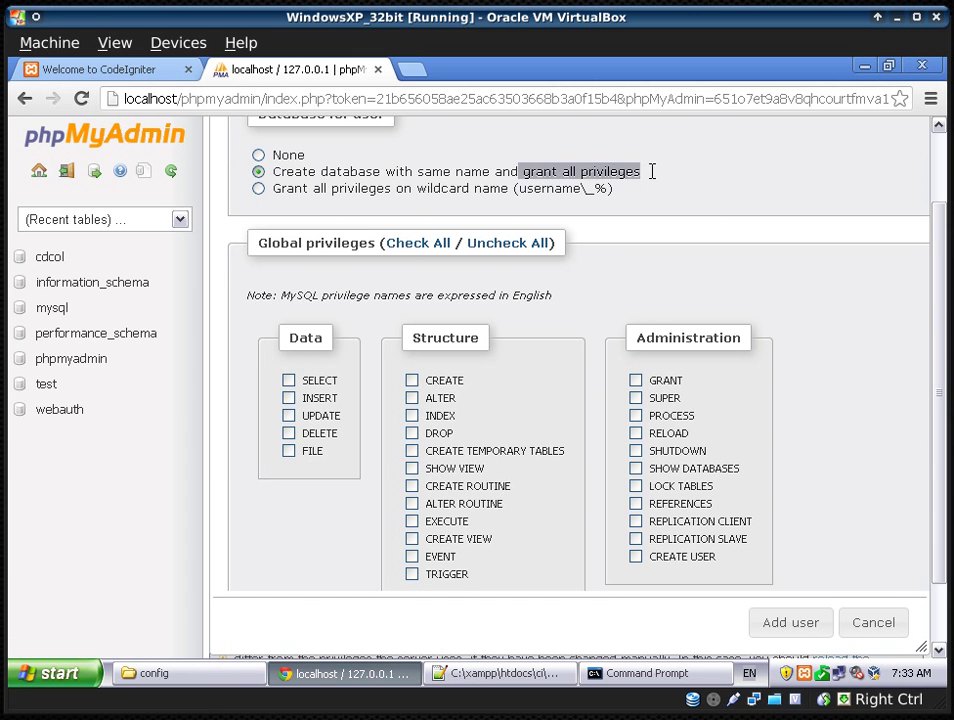
click(652, 172)
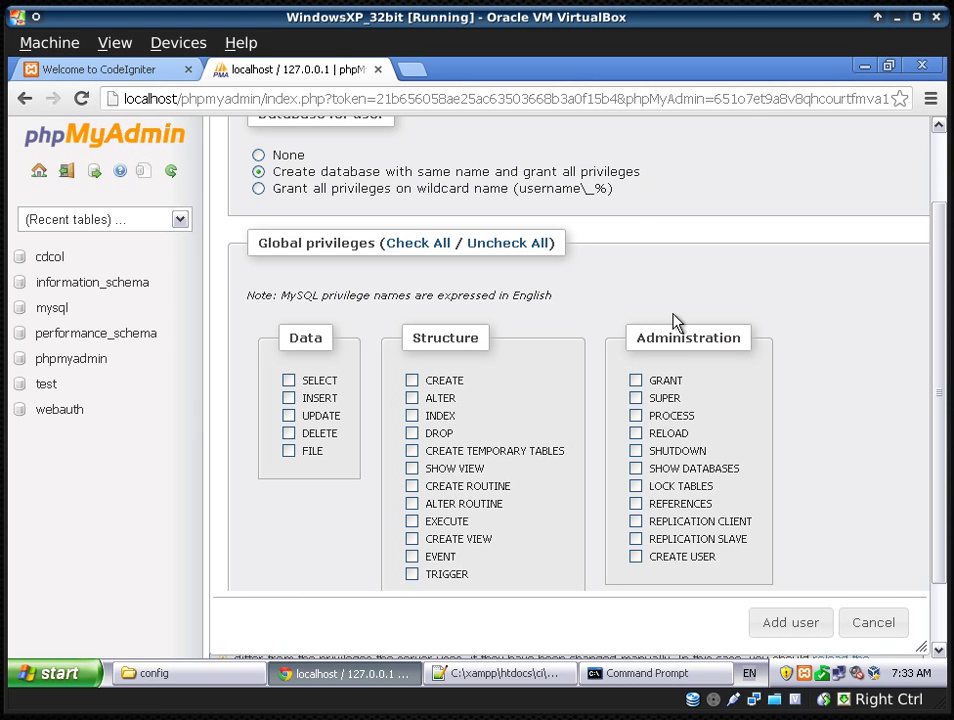
scroll(843, 426, down, 2)
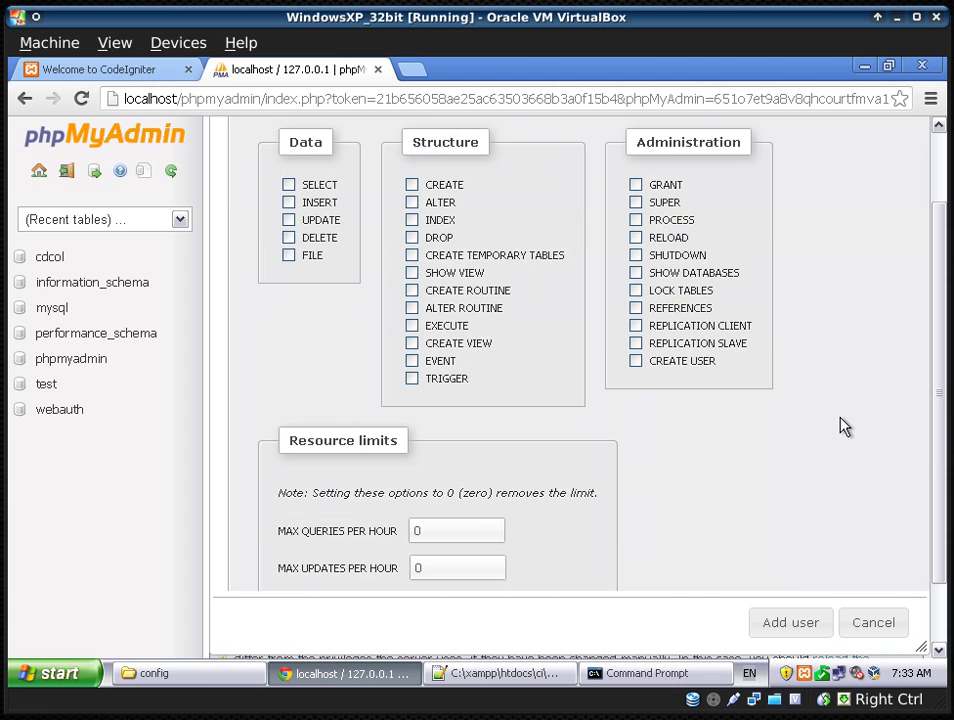
scroll(843, 426, down, 1)
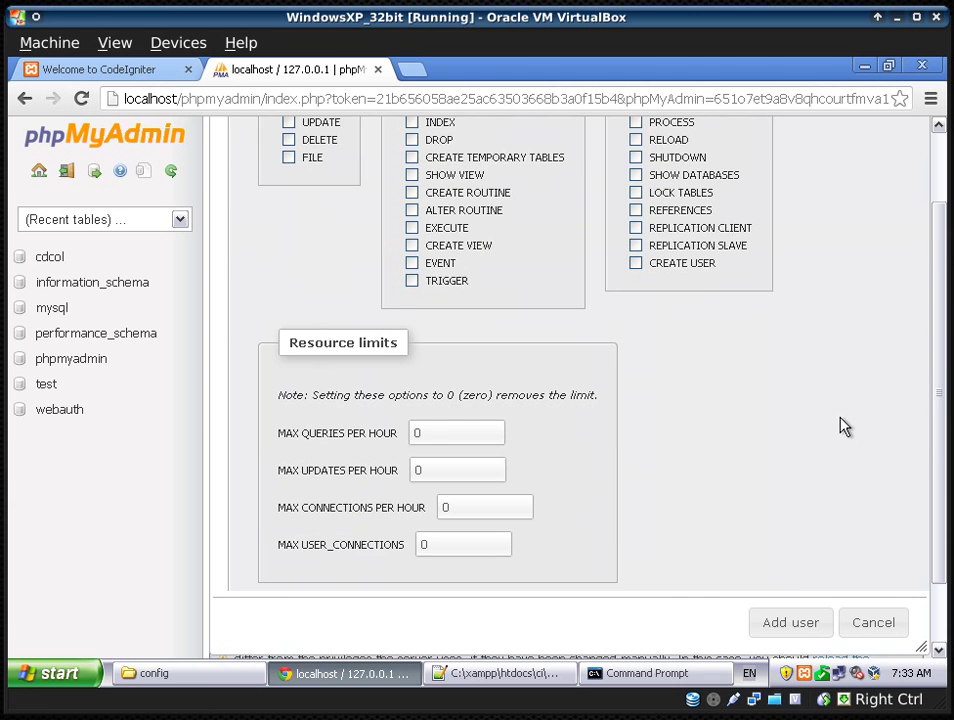
scroll(843, 426, down, 1)
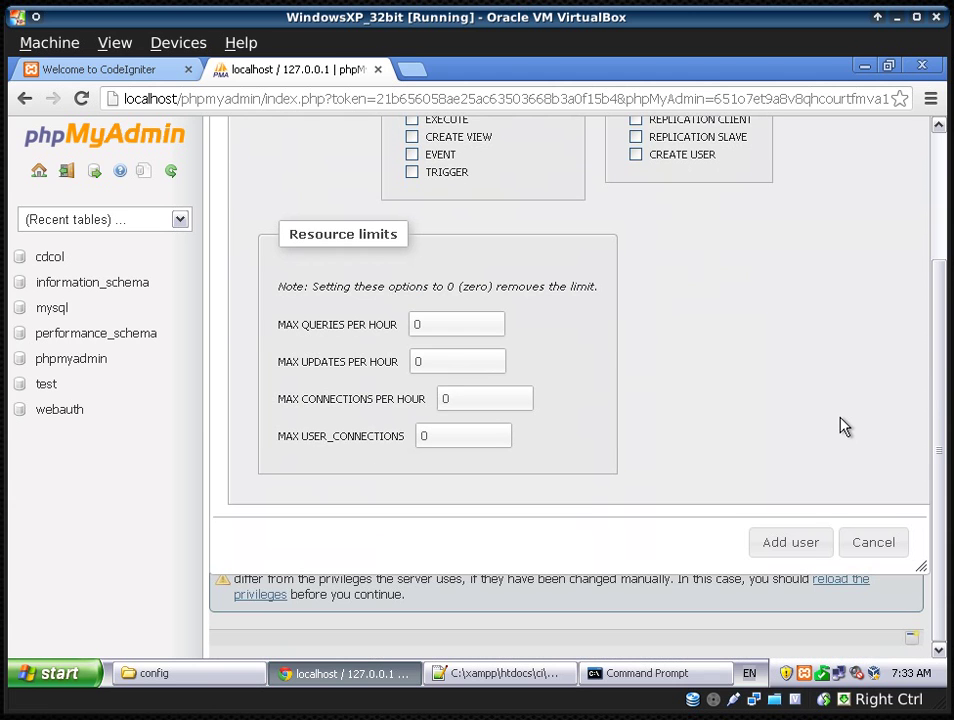
- Add the testci user, then open the new empty testci database from the sidebar
click(791, 545)
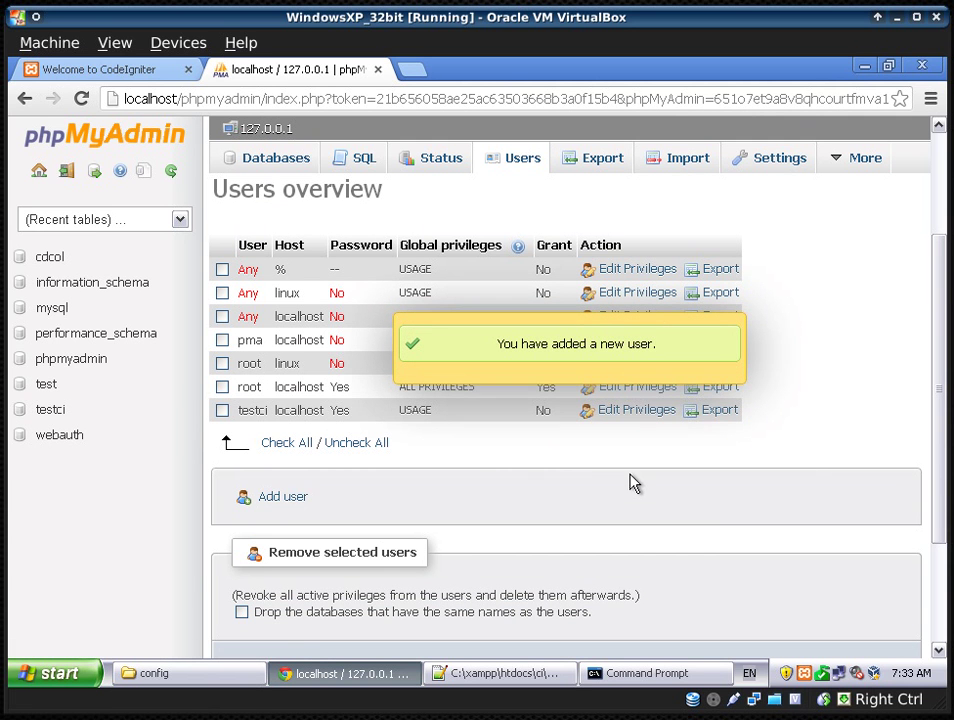
click(58, 412)
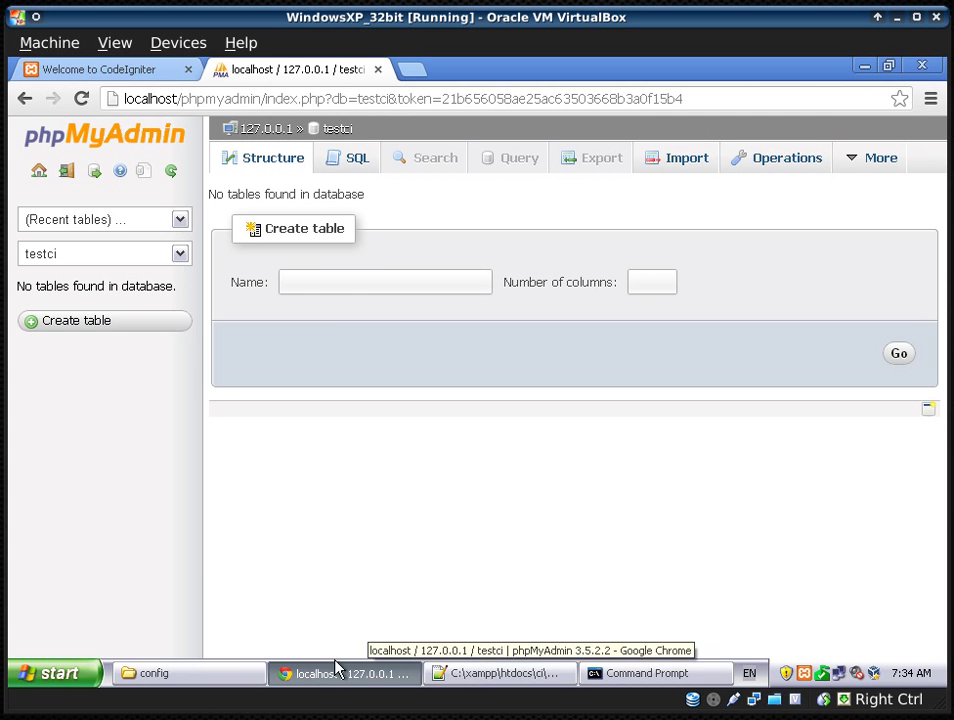
- In database.php, enter testci as username and database, fill in the password, and save
click(500, 676)
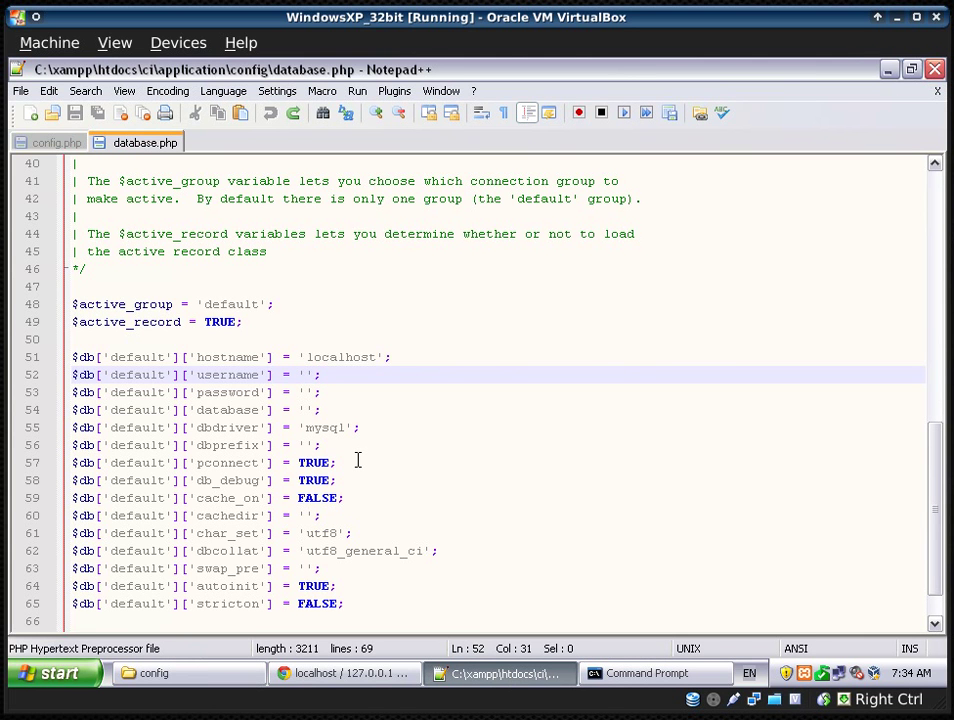
text(testci)
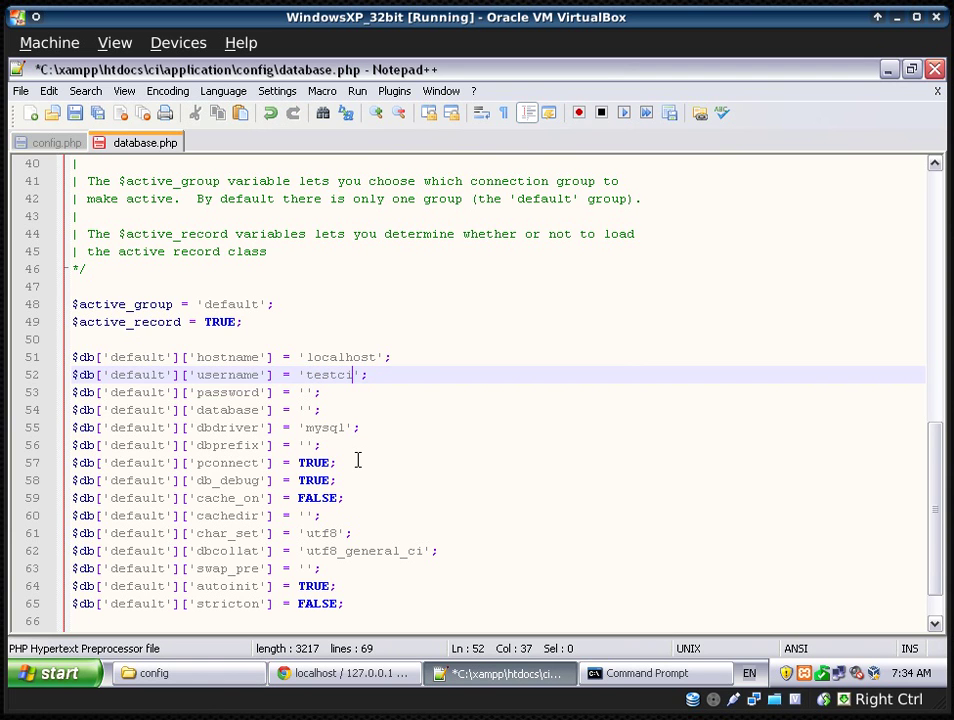
key(Down)
key(Left)
key(Left)
text(123456)
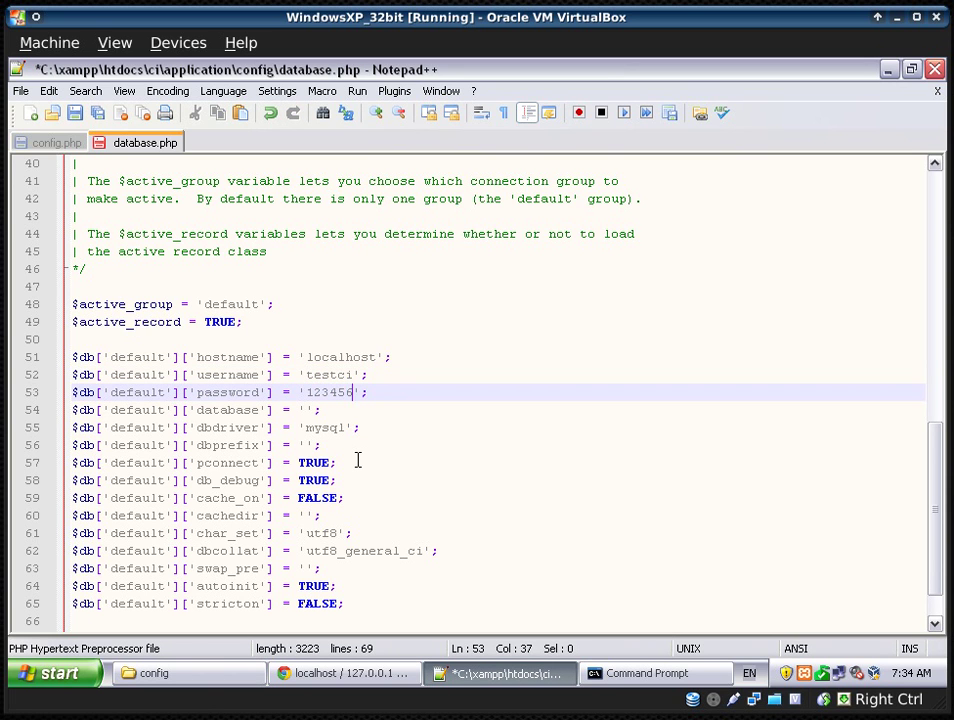
key(Down)
key(Left)
key(Left)
text(testci)
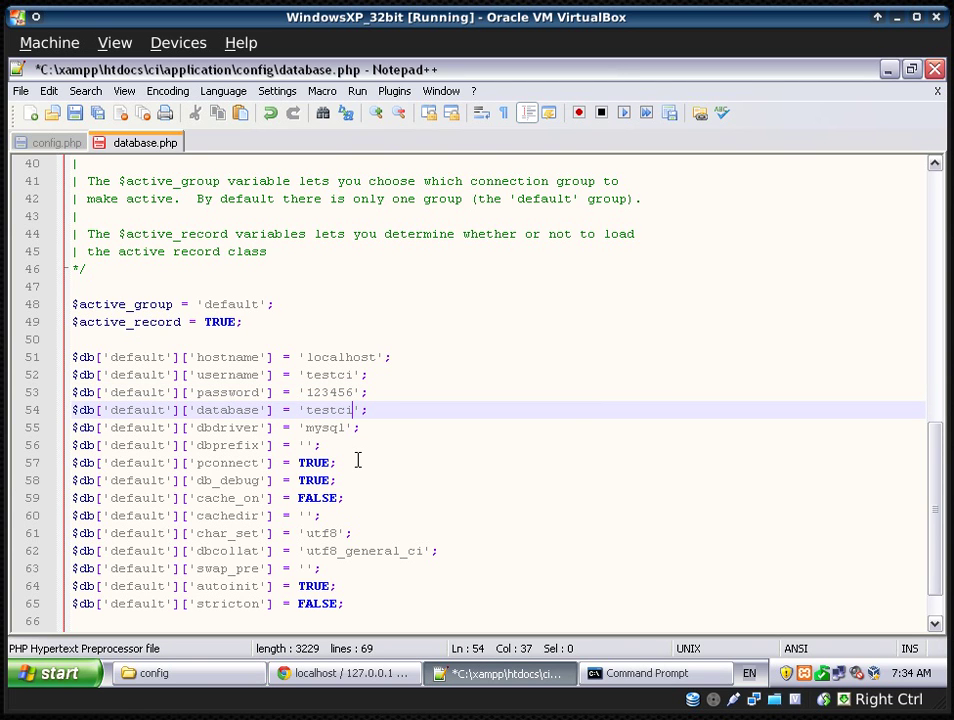
key(ctrl+s)
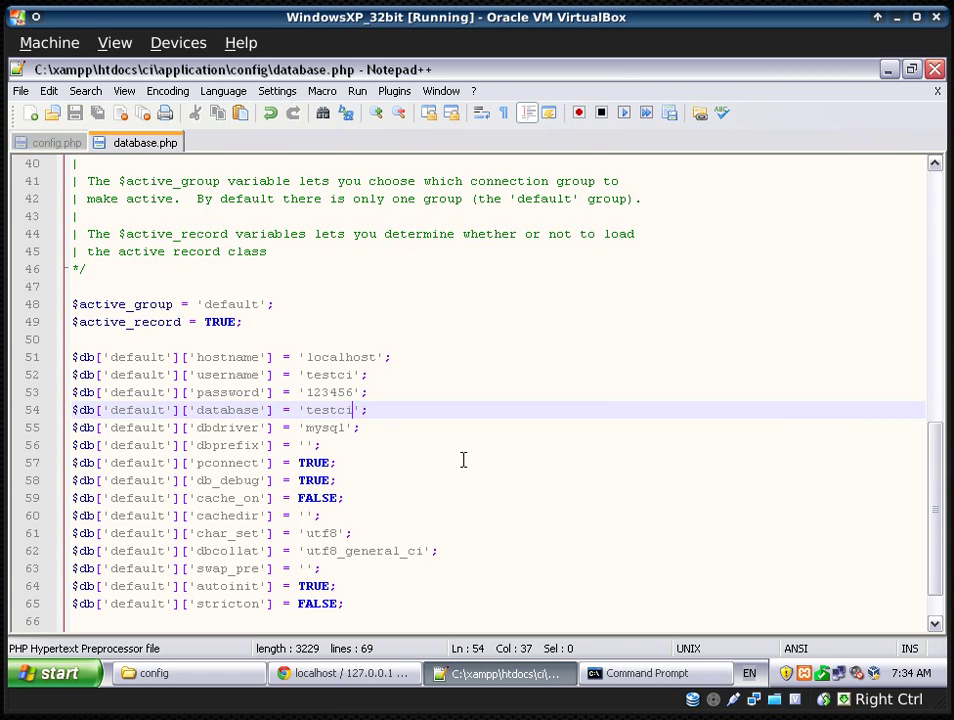
- Close the database.php and config.php tabs in Notepad++
right_click(146, 148)
click(170, 154)
right_click(60, 148)
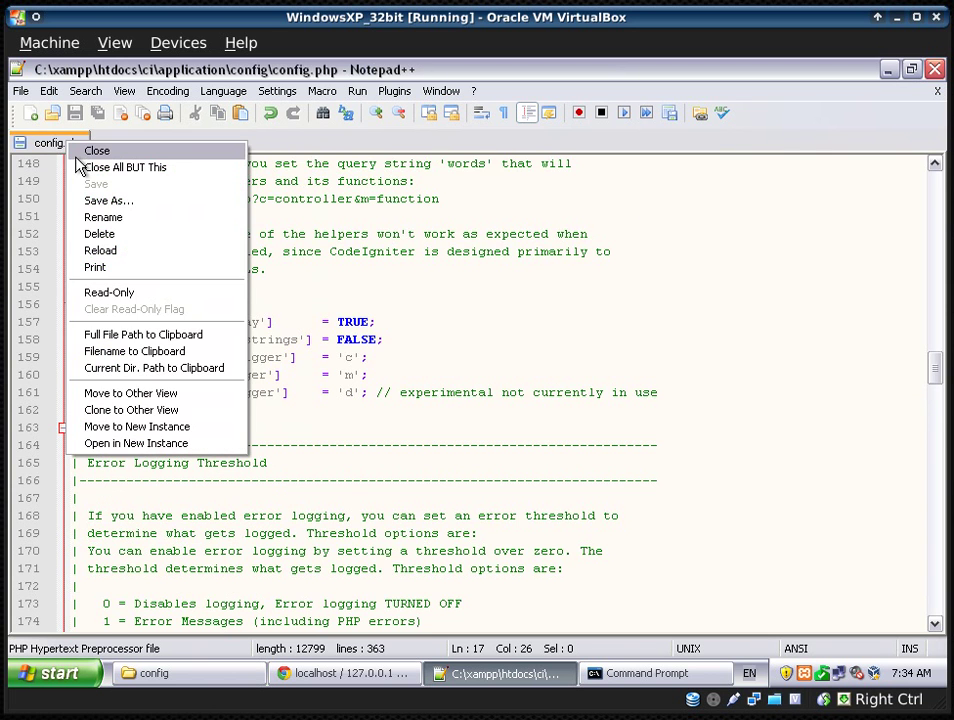
click(80, 152)
- Open autoload.php from the config folder with Edit with Notepad++
click(196, 673)
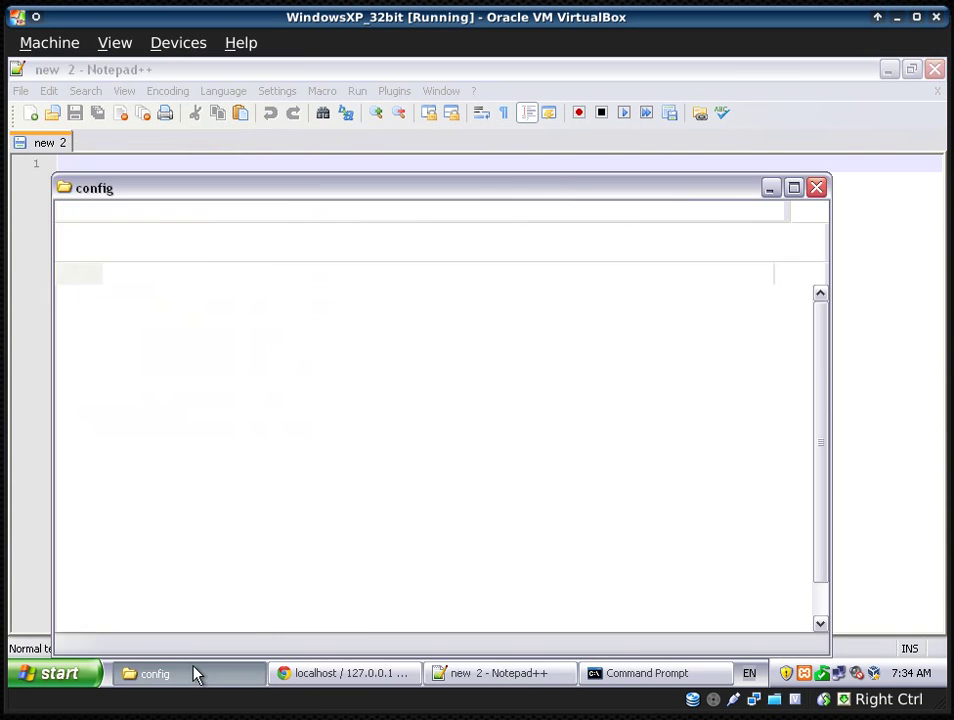
click(668, 514)
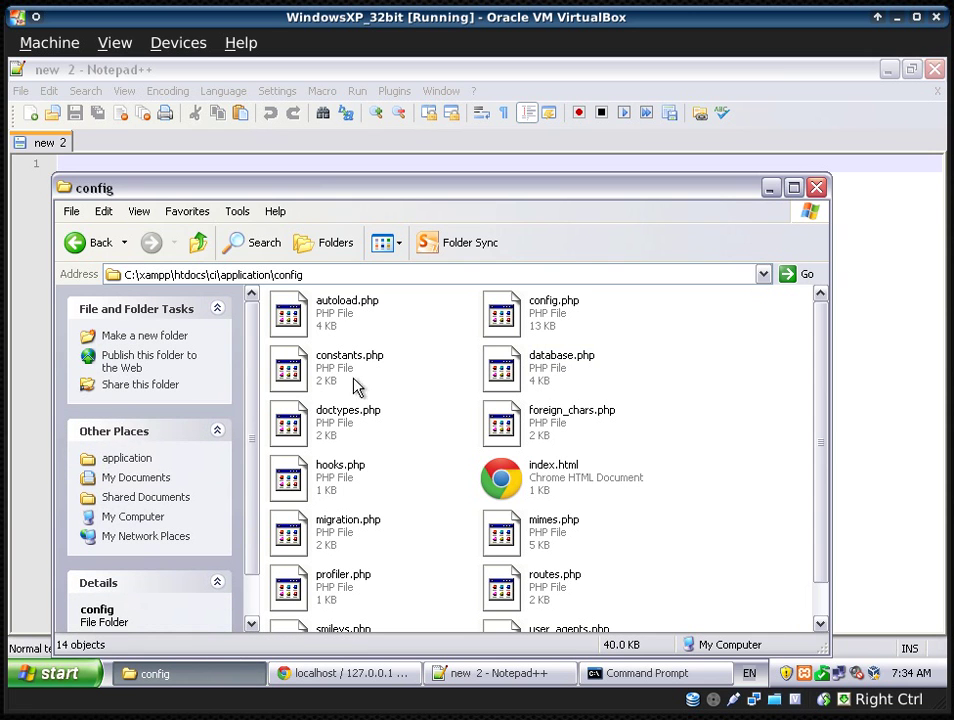
click(337, 310)
right_click(337, 309)
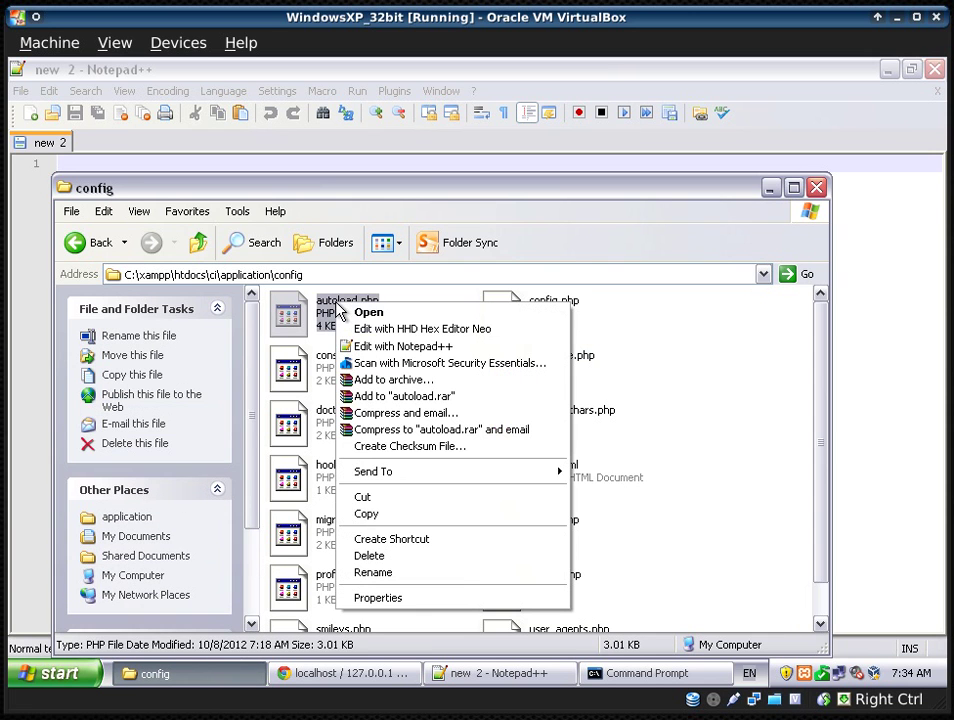
click(393, 347)
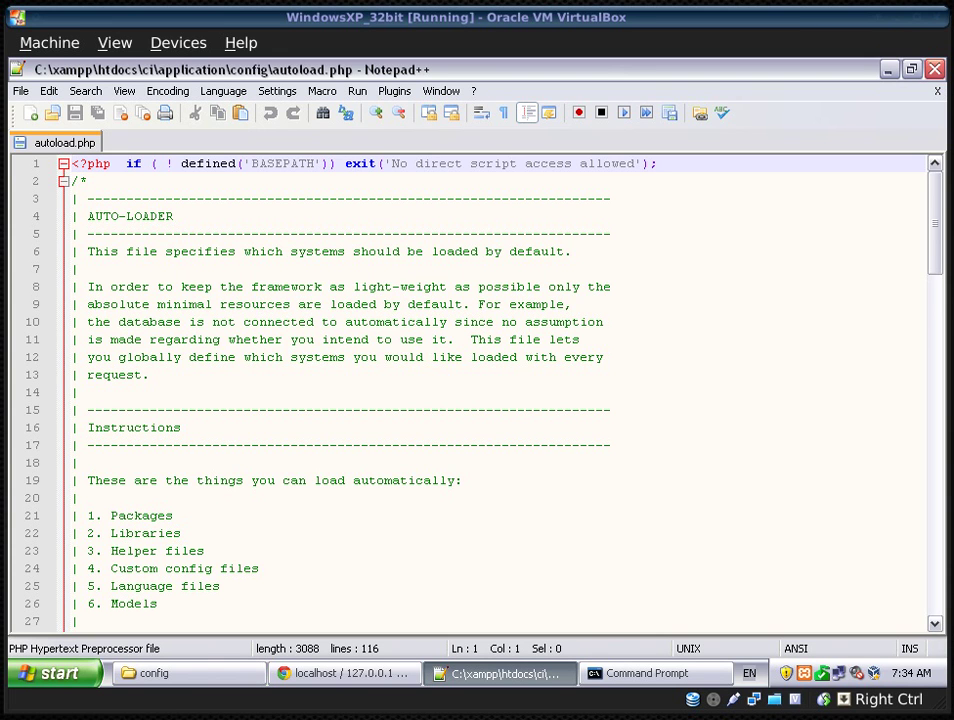
click(258, 333)
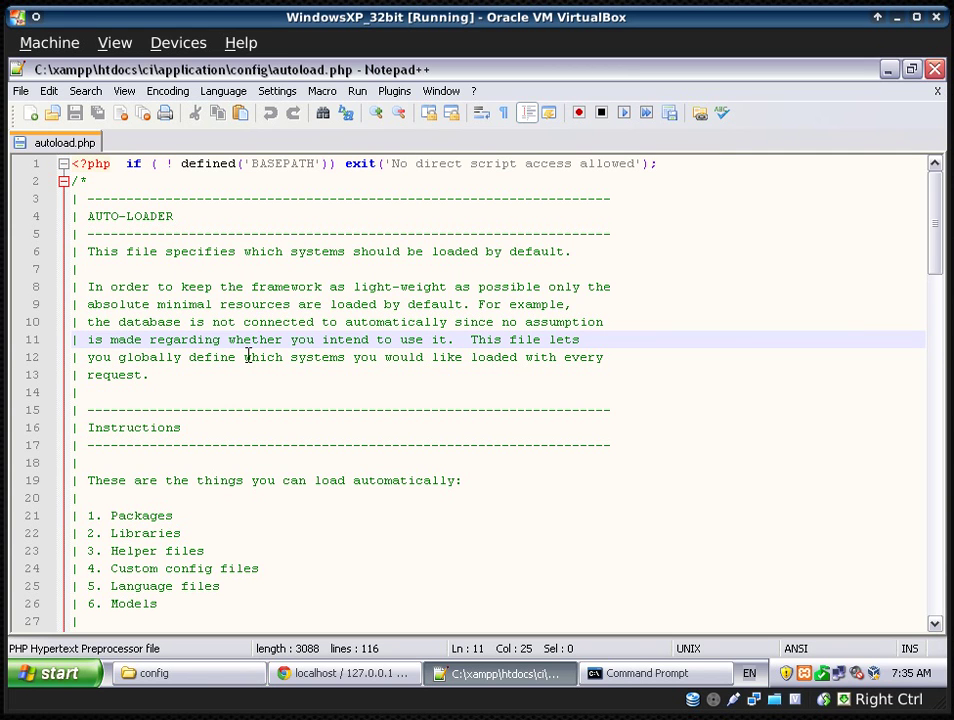
scroll(248, 357, down, 1)
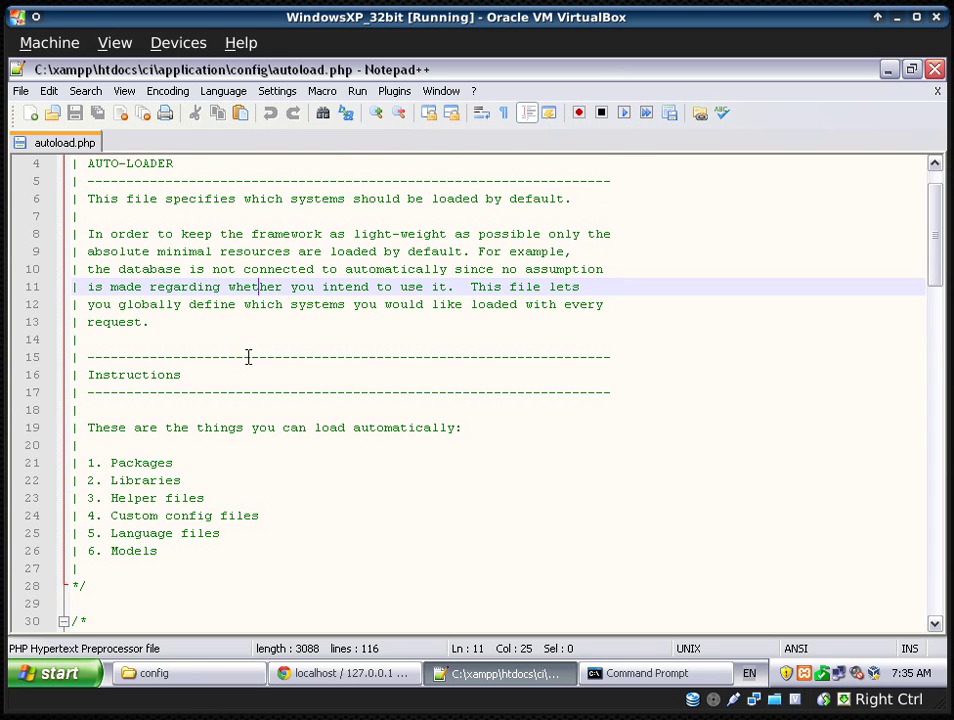
scroll(248, 357, down, 4)
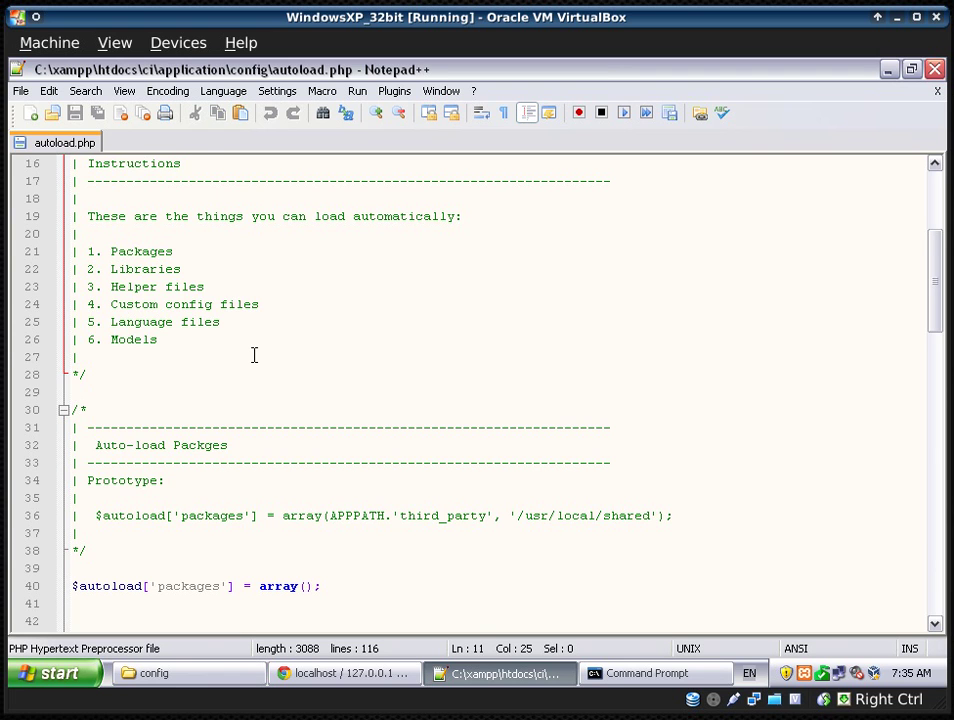
scroll(254, 355, down, 1)
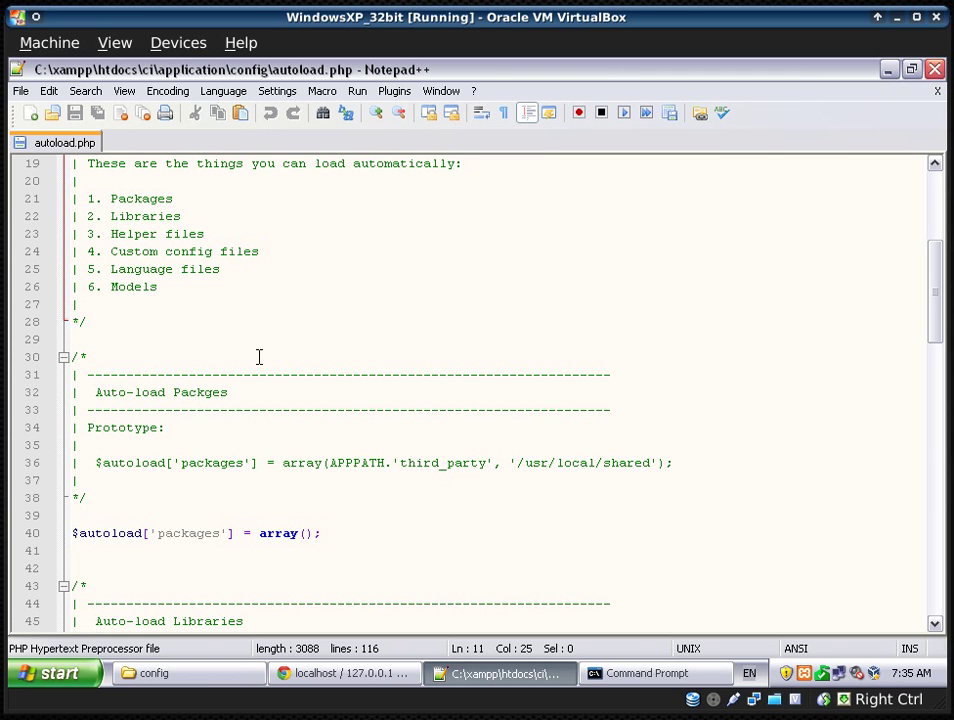
scroll(258, 357, down, 1)
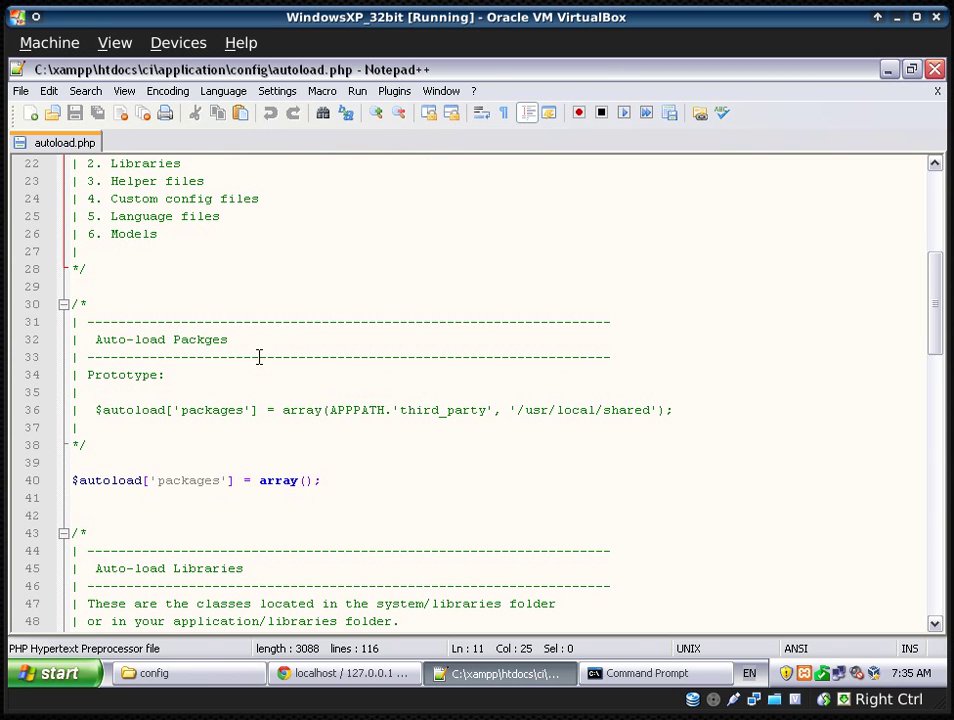